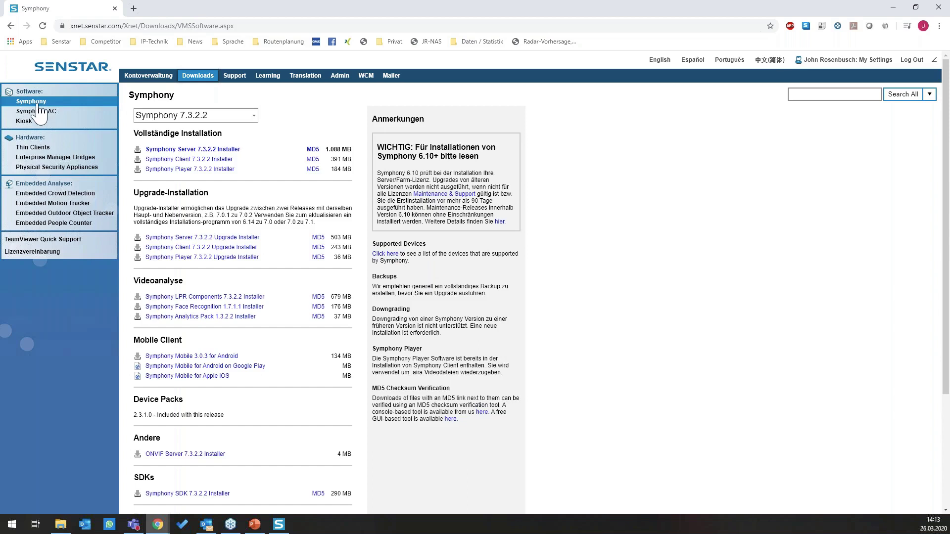
left_click(253, 115)
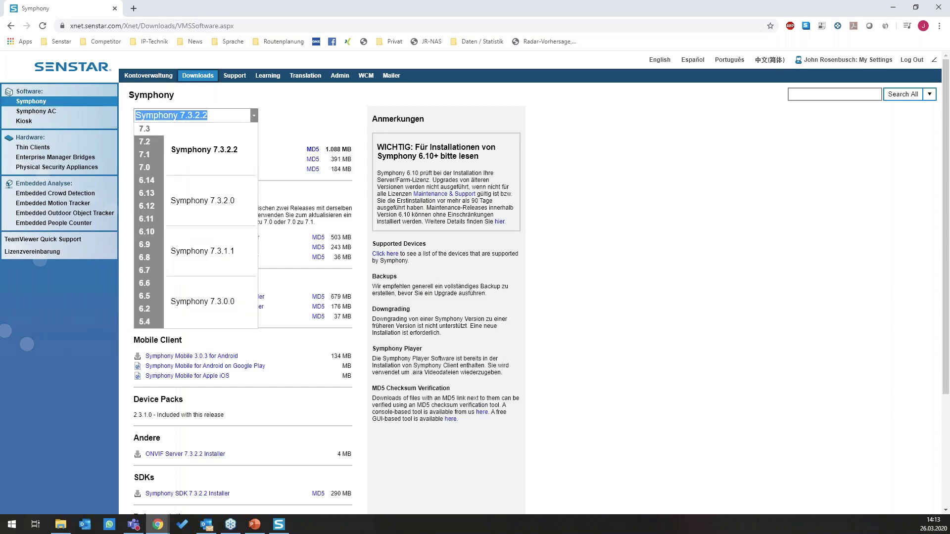
left_click(275, 117)
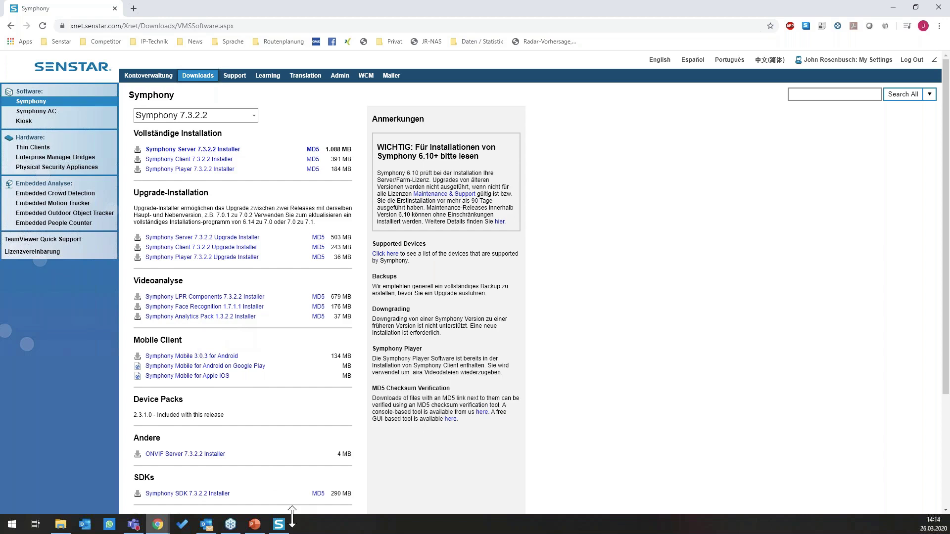
Maximise Symphony Client, connect to server 78.94.73.230 and ignore all camera warnings
left_click(284, 529)
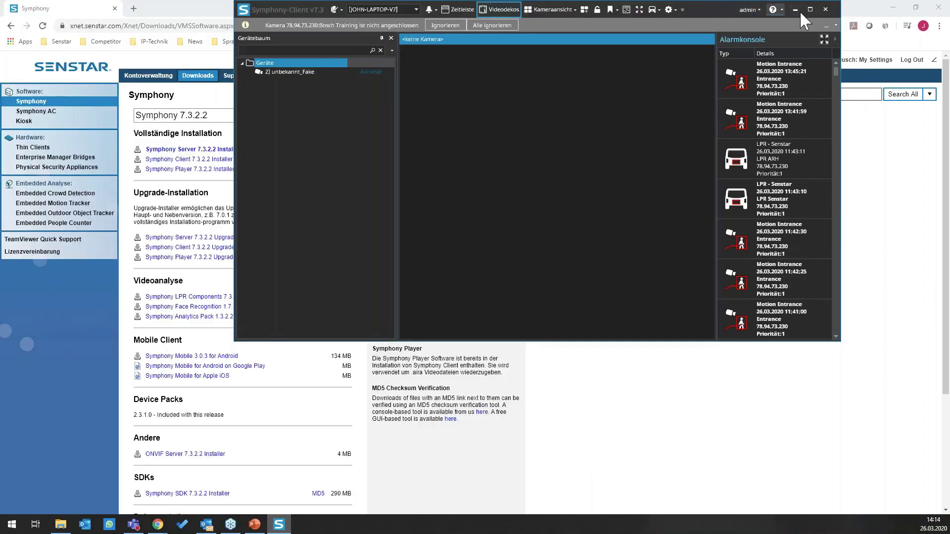
left_click(805, 8)
left_click(175, 10)
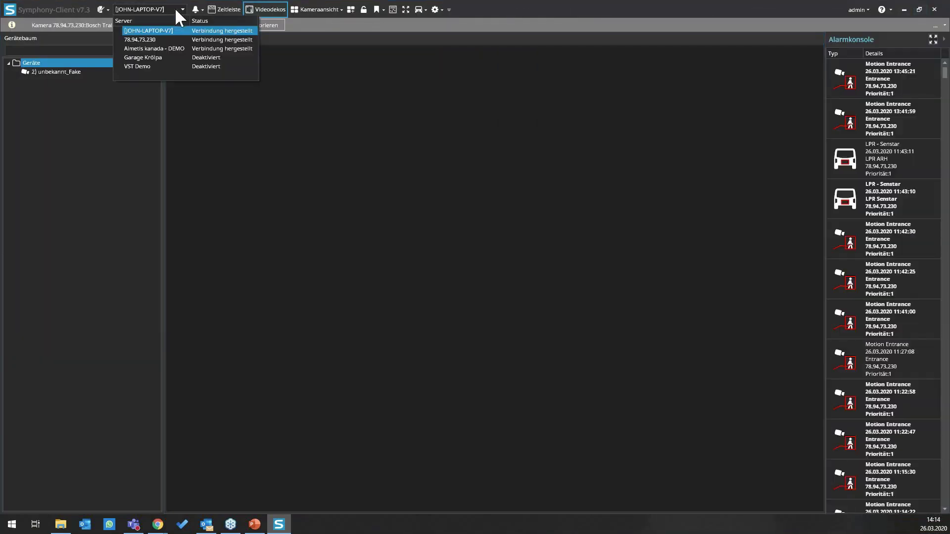
left_click(166, 40)
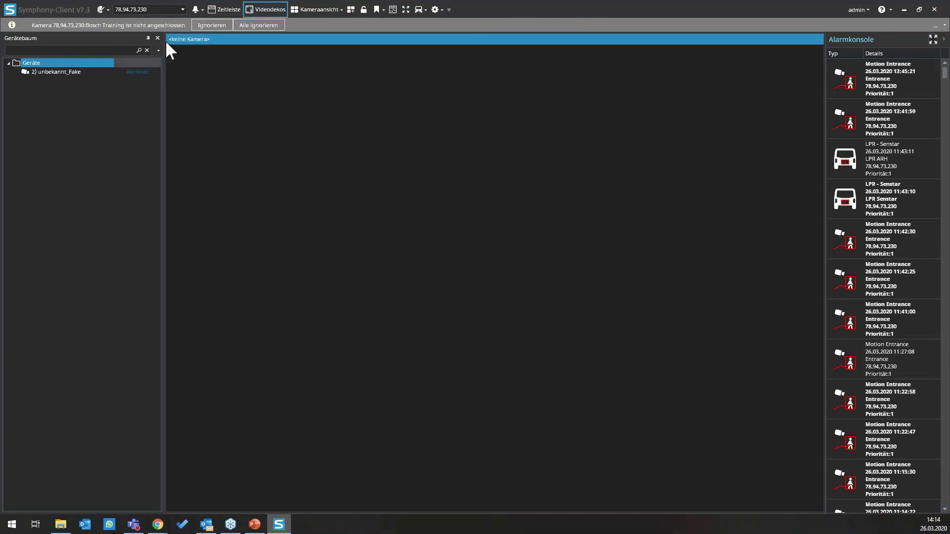
left_click(251, 24)
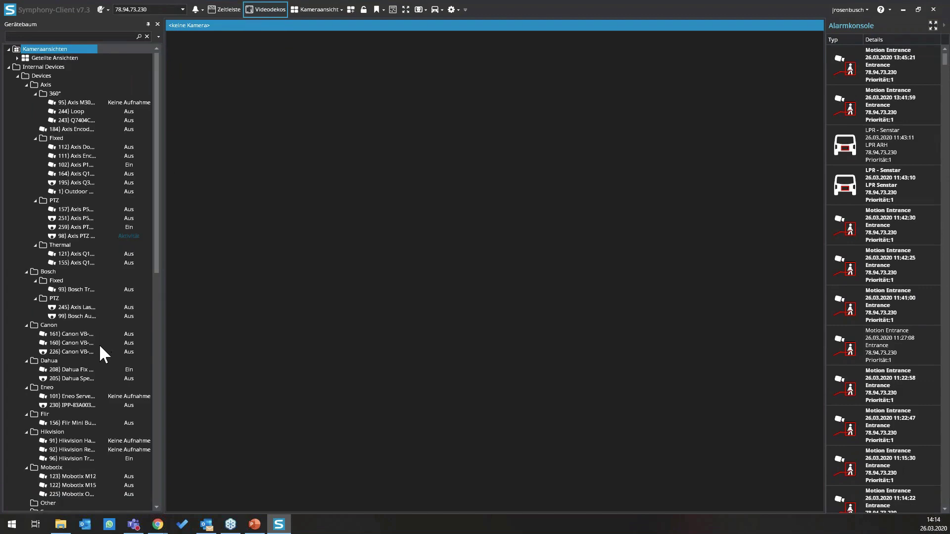
Collapse Internal Devices and open the live LPR ARH camera from the Gerätebaum
scroll(99, 344, "down", 6)
scroll(99, 346, "down", 3)
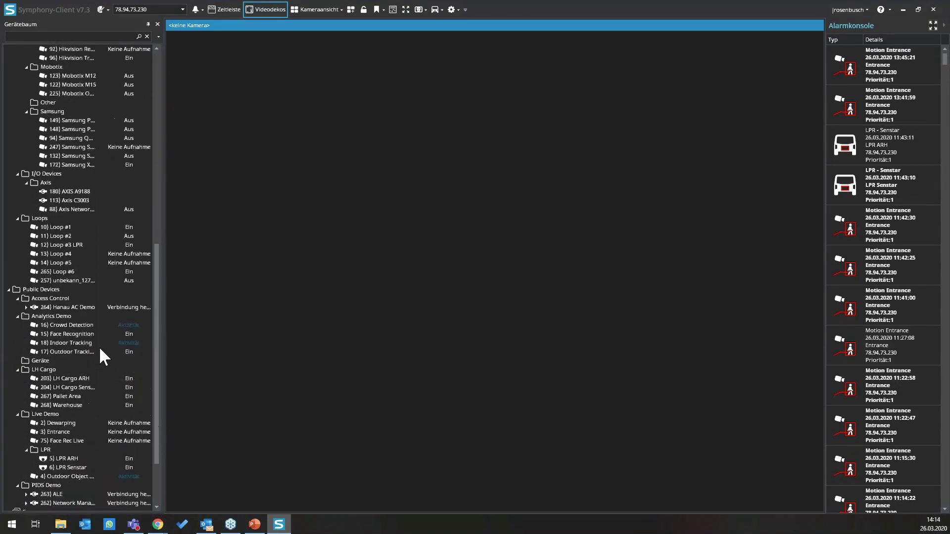
scroll(97, 340, "up", 9)
scroll(12, 120, "down", 1)
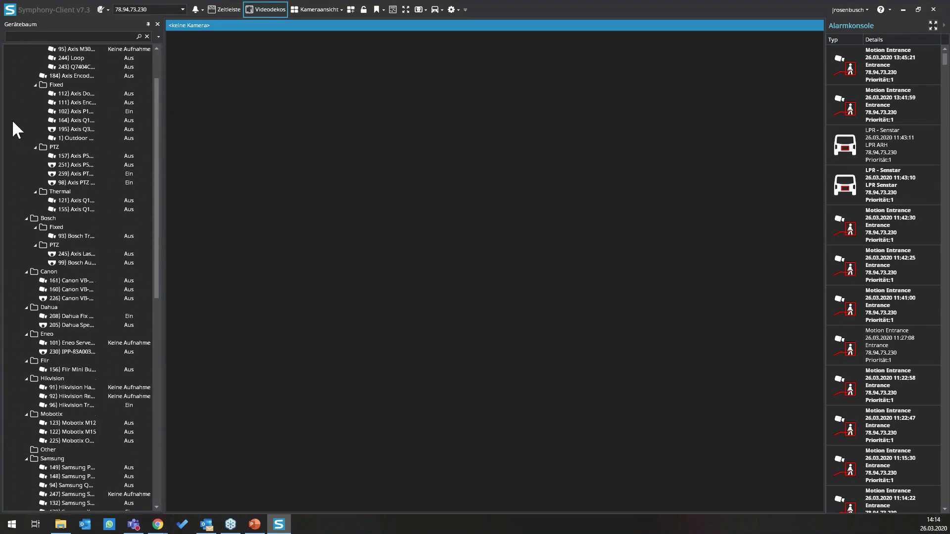
scroll(8, 101, "up", 1)
left_click(9, 66)
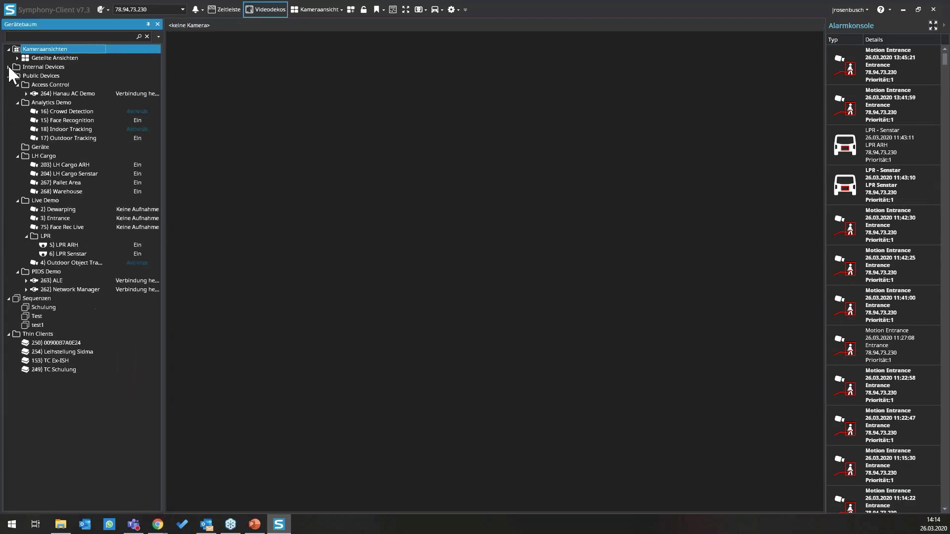
double_click(70, 245)
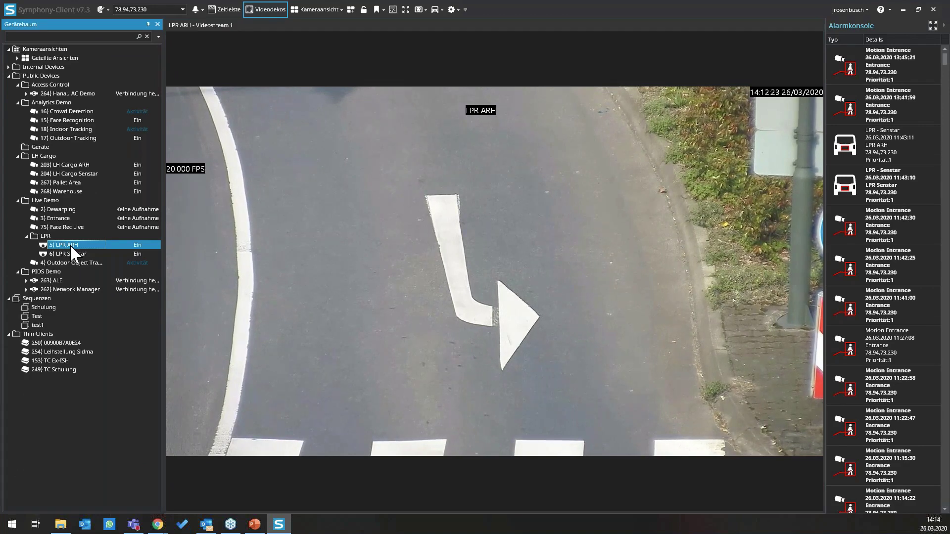
Show the LPR ARH timeline and select the recorded activity around 13:48
left_click(227, 9)
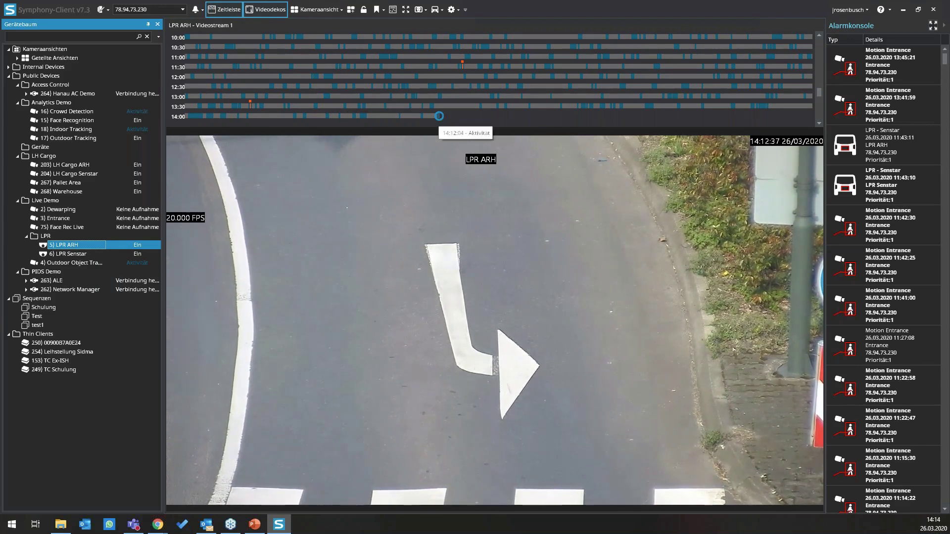
left_click(582, 106)
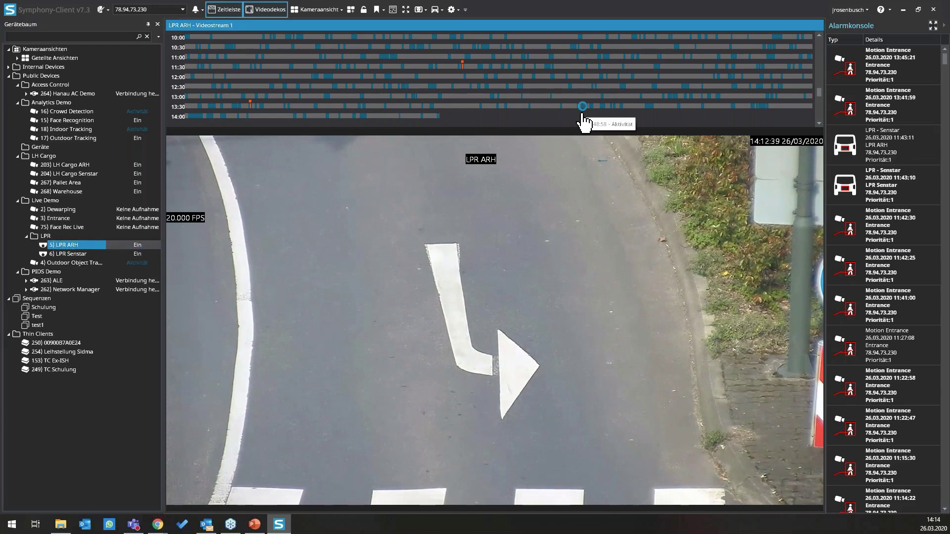
left_click(477, 456)
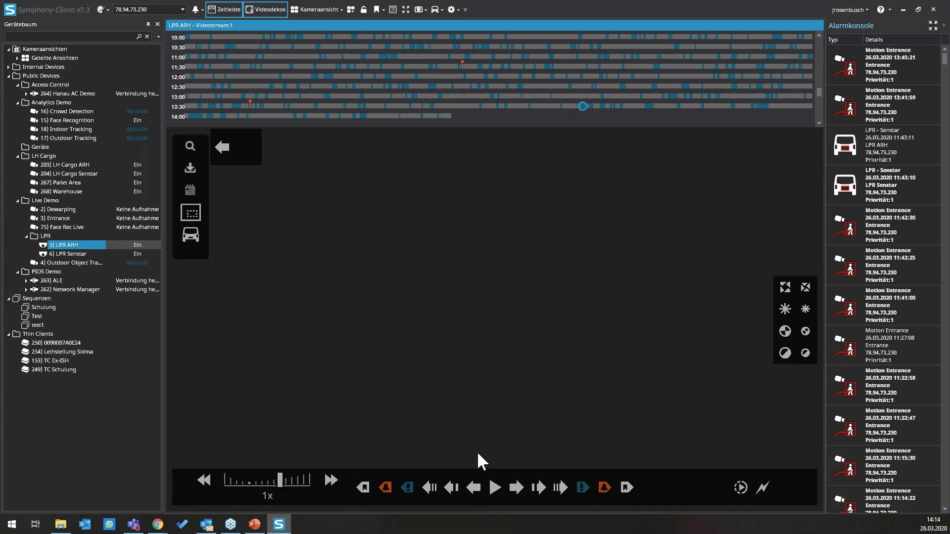
Play the recording and pause at 13:49:30 where a licence plate is recognised
left_click(495, 487)
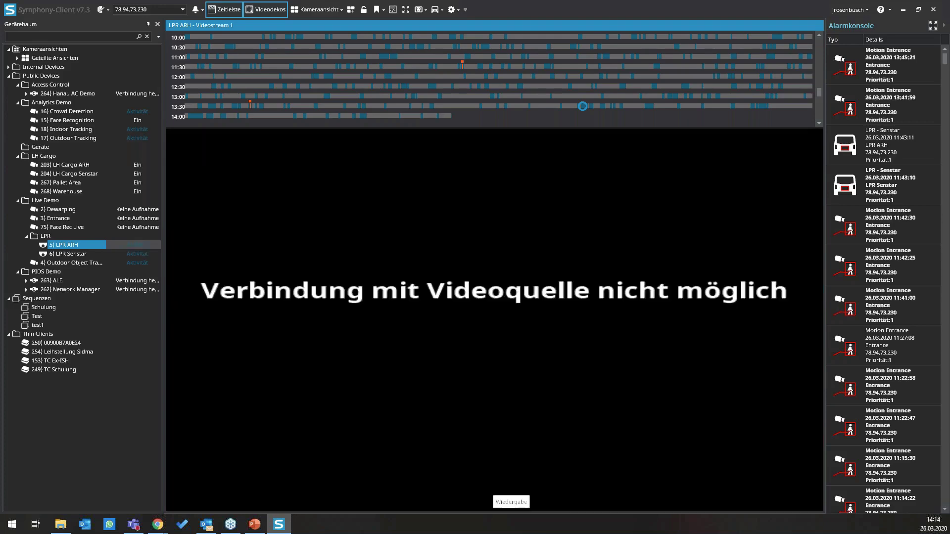
left_click(494, 479)
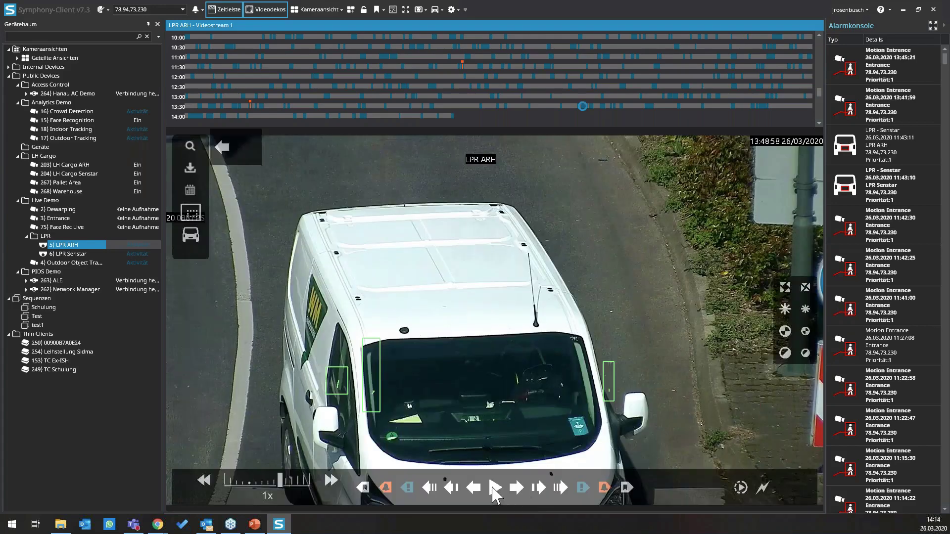
left_click(494, 487)
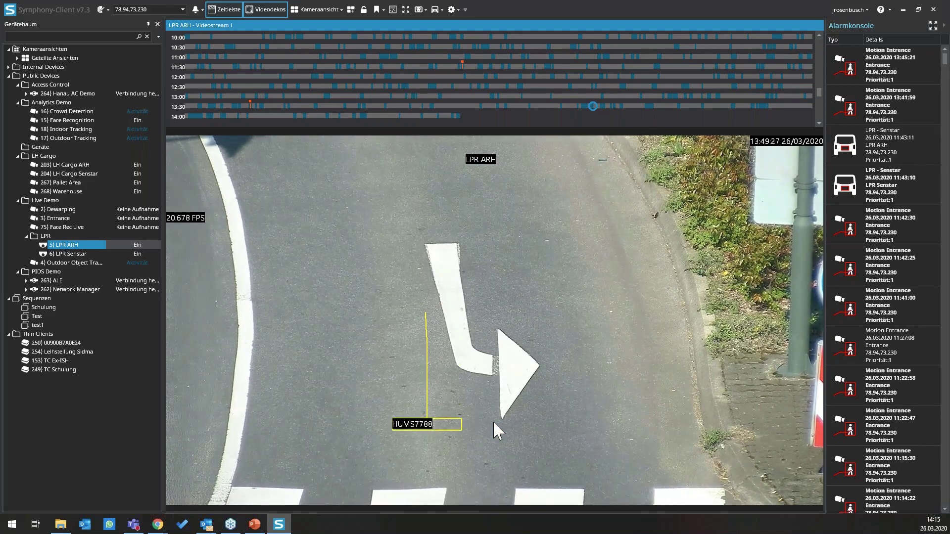
mouse_move(522, 460)
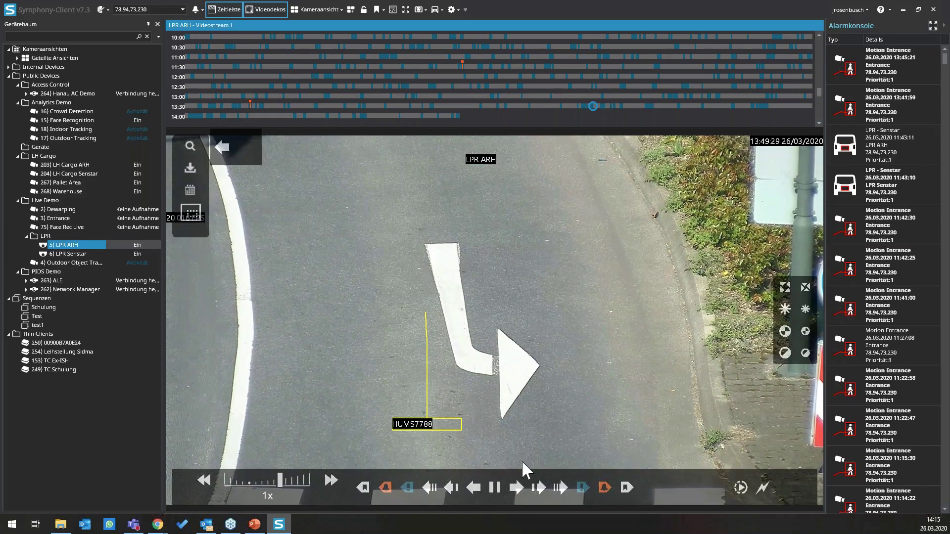
left_click(495, 488)
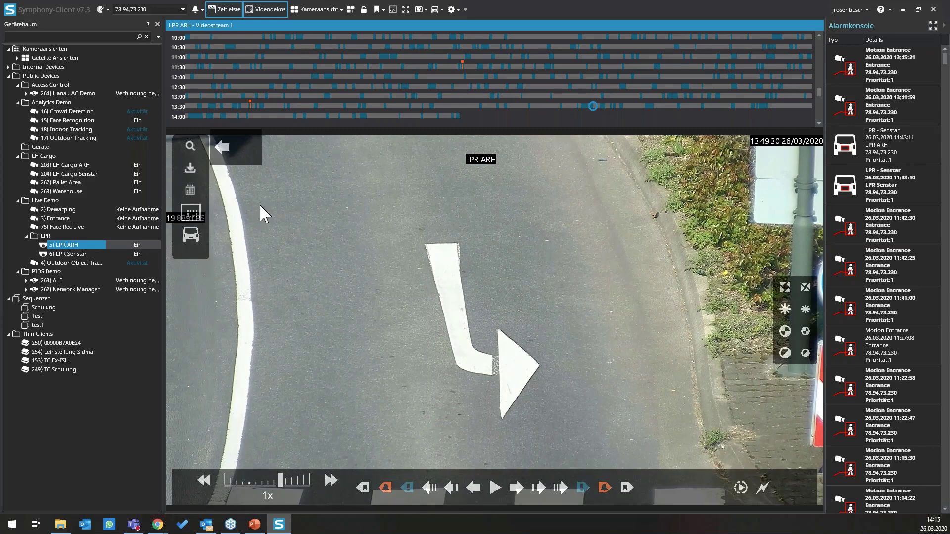
Open the server's Web Configuration and log in with the saved user name and password
left_click(108, 9)
left_click(107, 22)
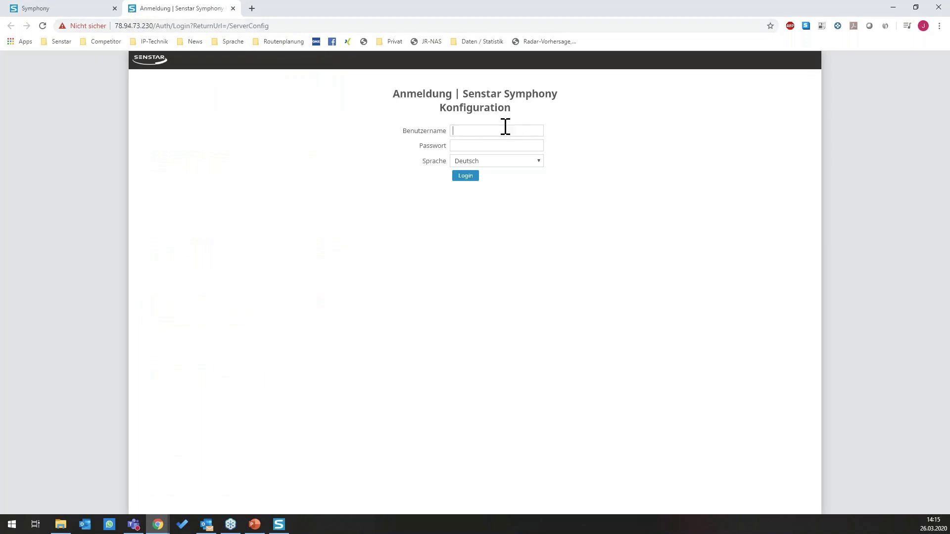
left_click(504, 130)
left_click(568, 123)
left_click(535, 131)
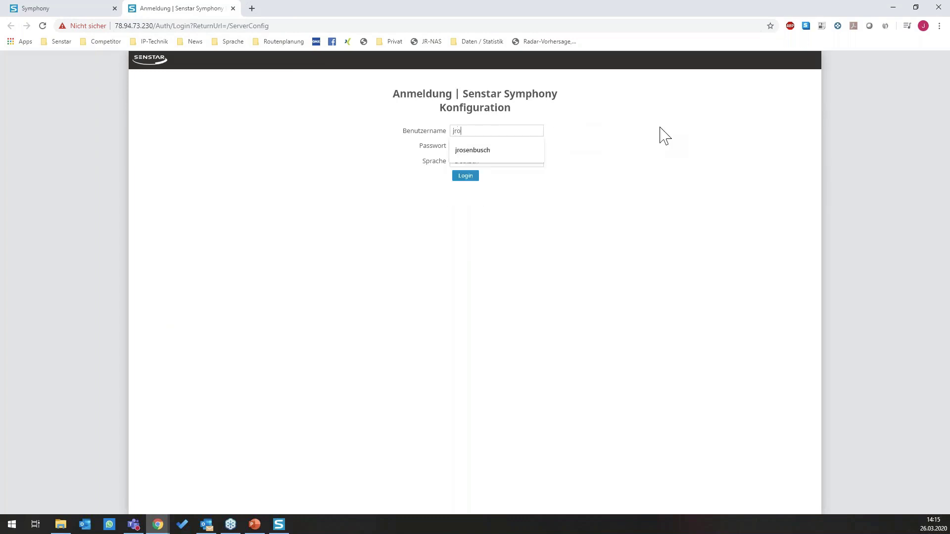
key("Tab")
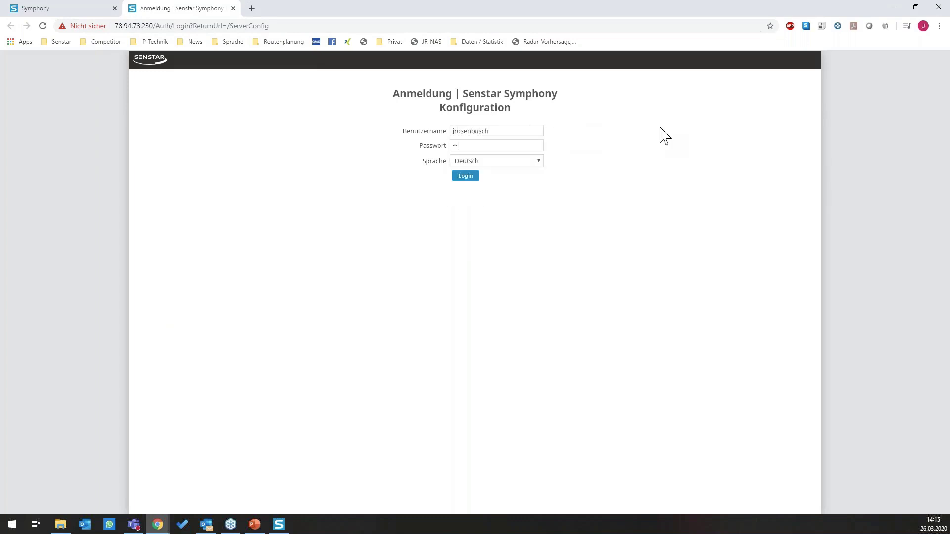
key("Return")
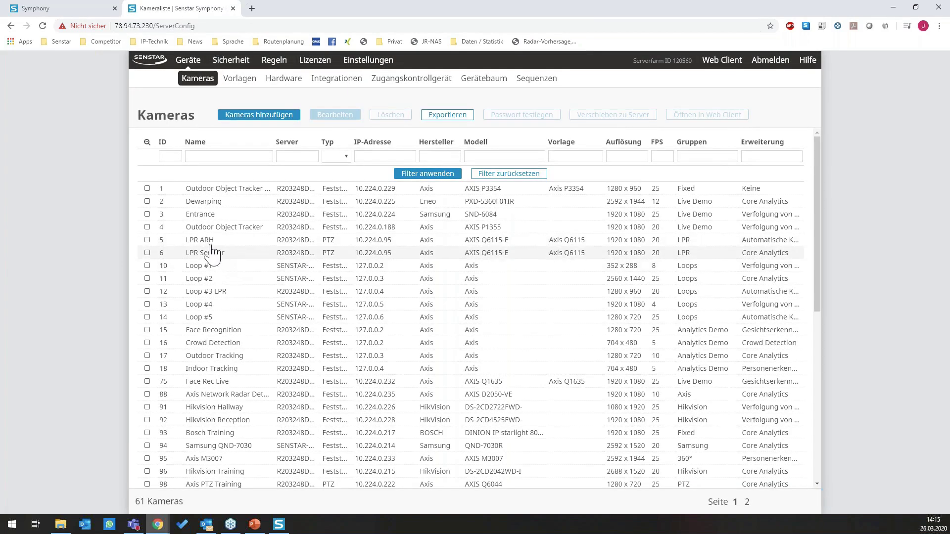
Open LPR ARH's Erweiterungen and configure its Automatische Kennzeichenerkennung - ARH extension
double_click(212, 242)
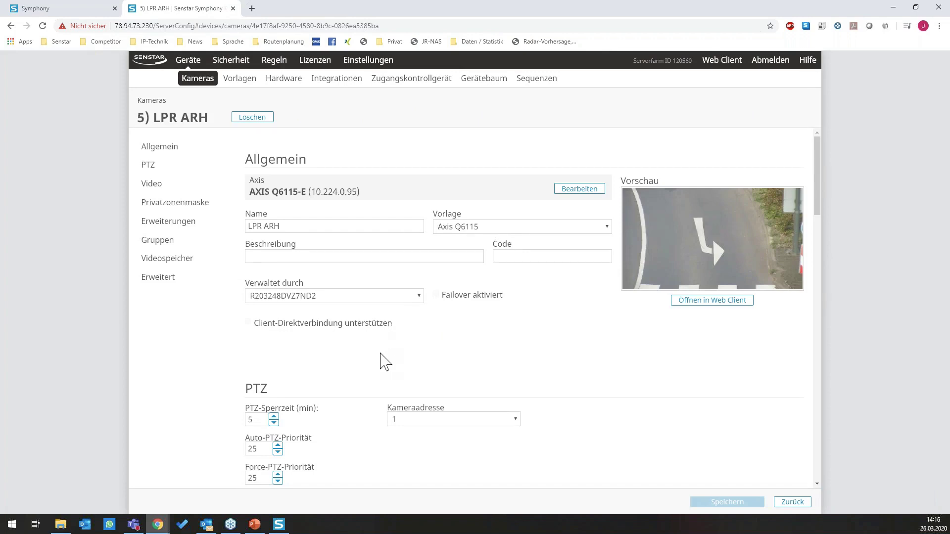
scroll(371, 361, "down", 2)
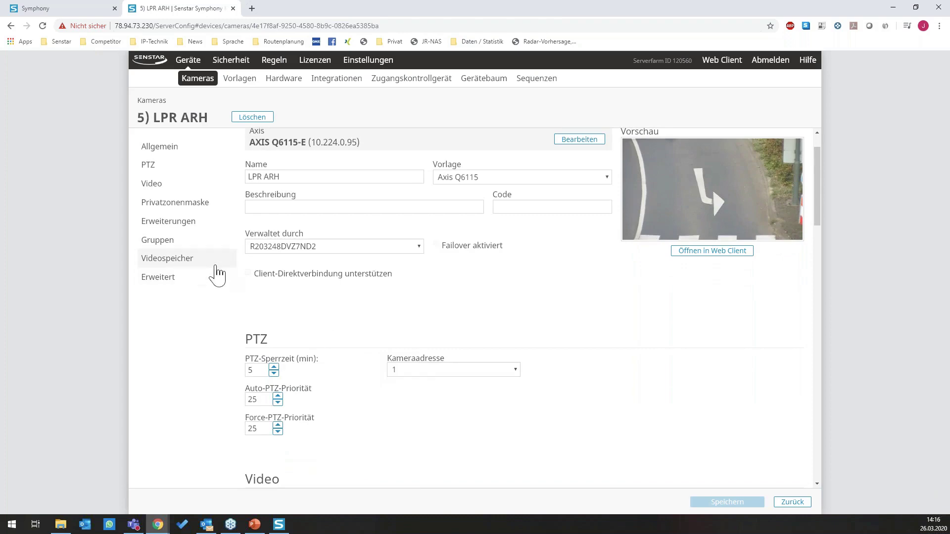
scroll(198, 228, "down", 1)
left_click(199, 226)
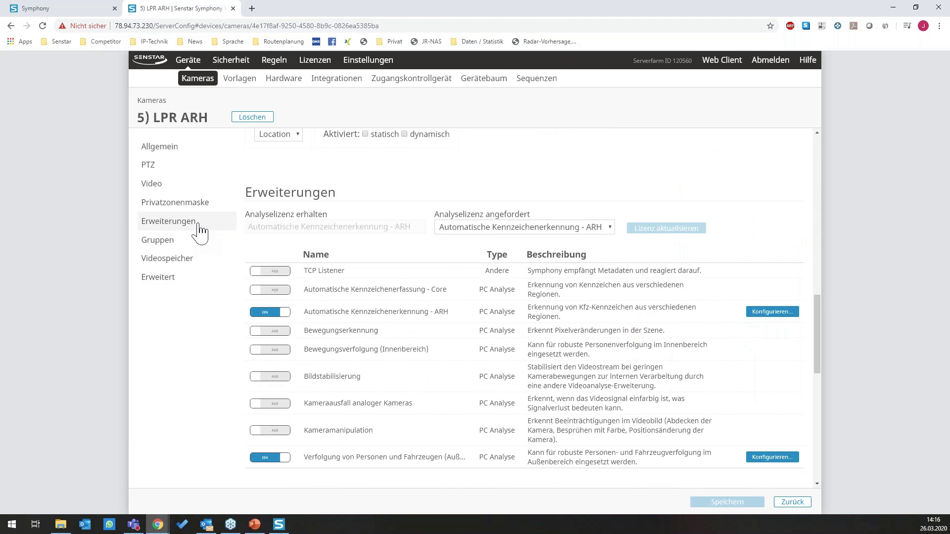
left_click(612, 229)
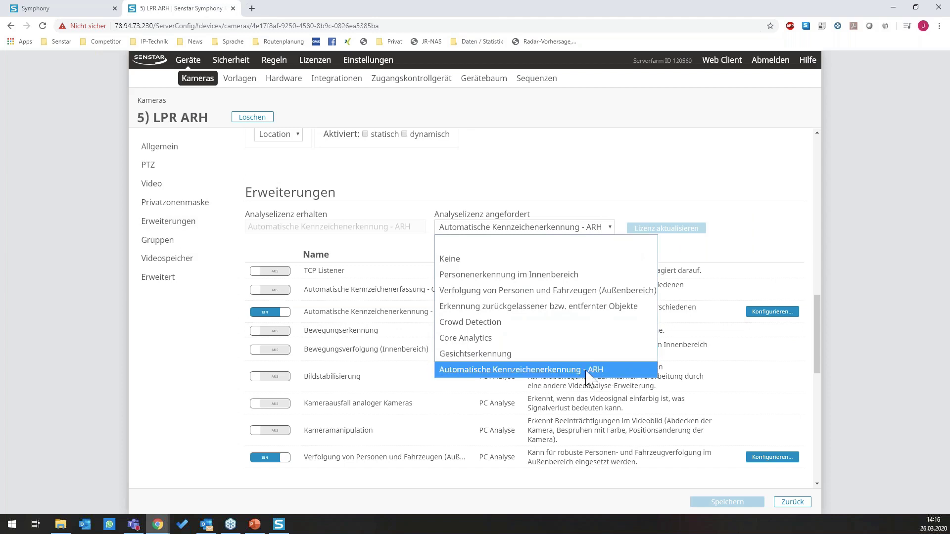
left_click(741, 258)
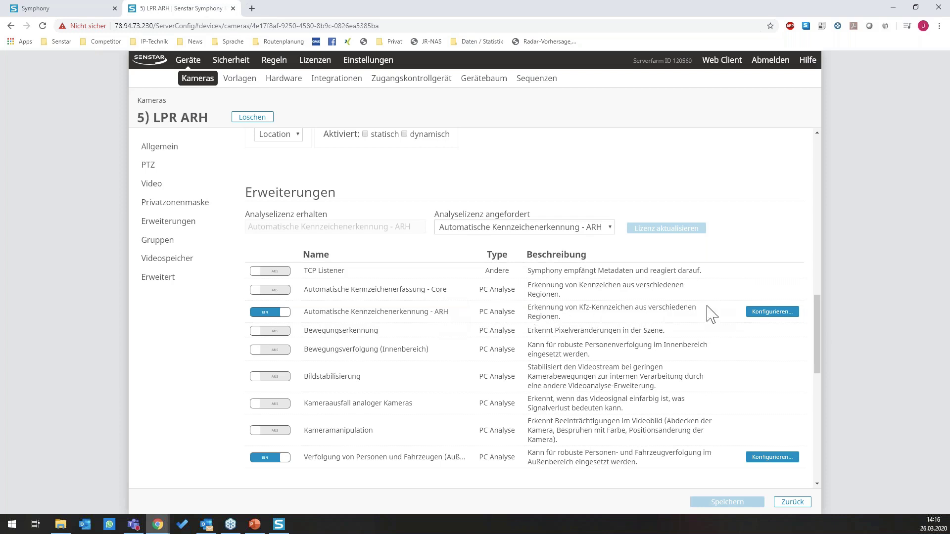
left_click(761, 313)
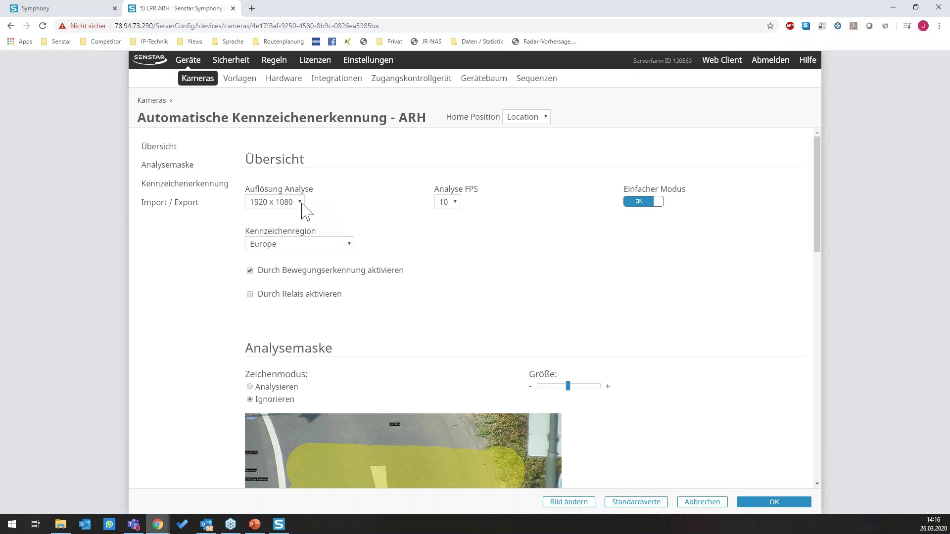
left_click(299, 203)
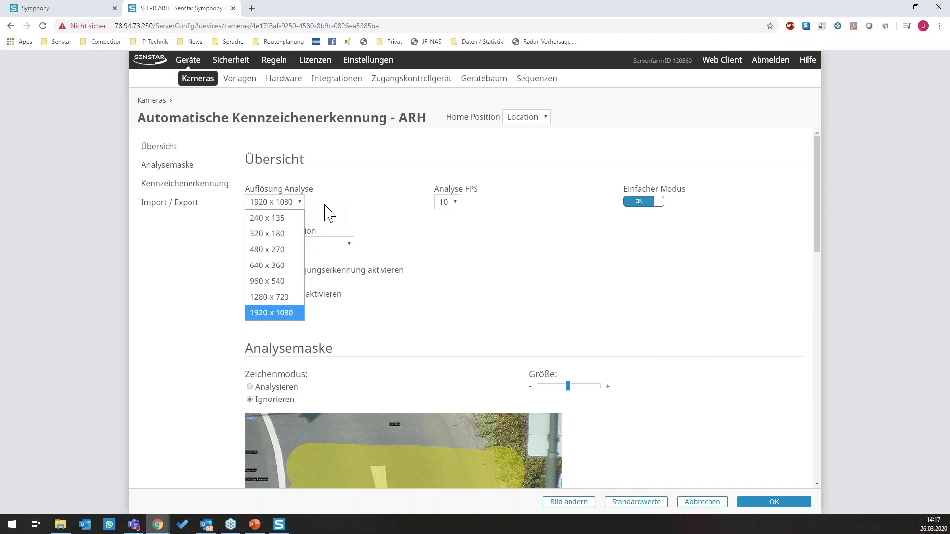
left_click(330, 214)
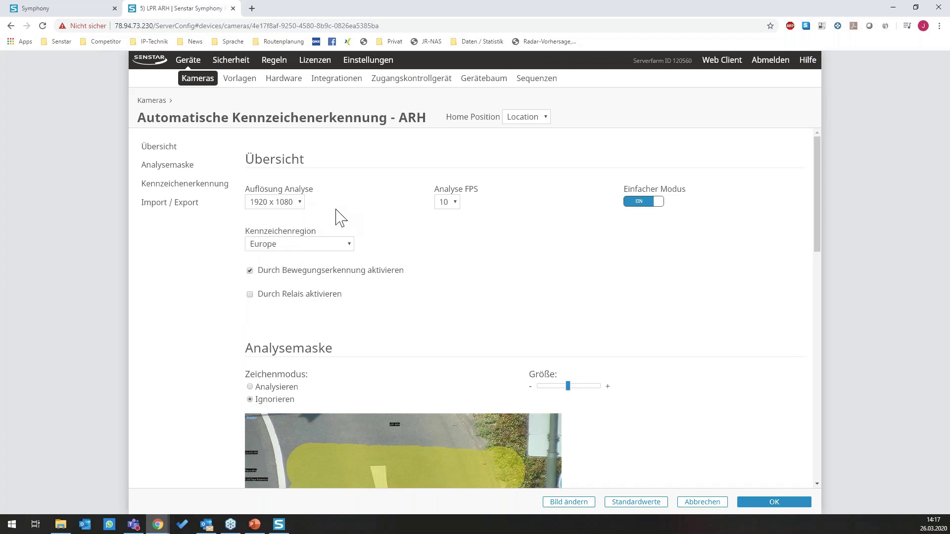
scroll(503, 244, "down", 1)
scroll(503, 243, "up", 1)
left_click(350, 246)
left_click(350, 246)
scroll(609, 349, "down", 2)
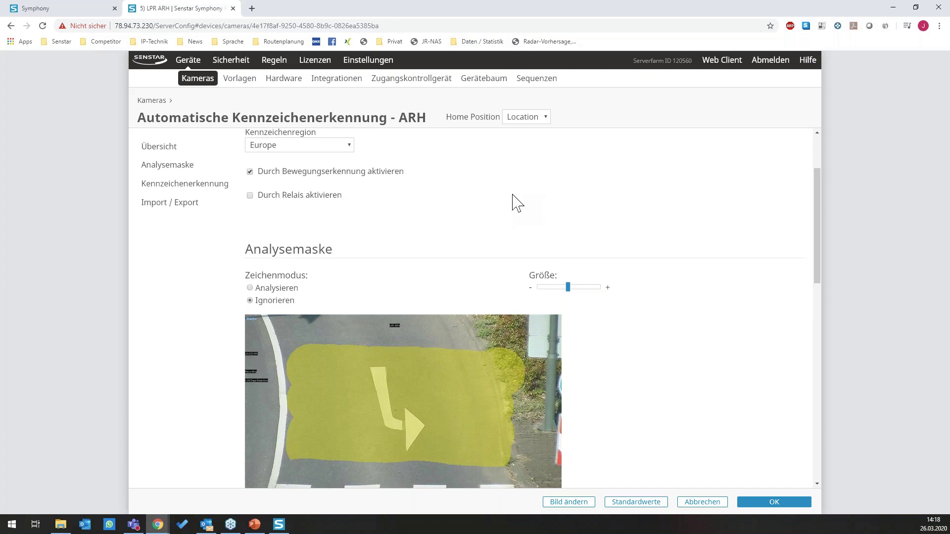
left_click(250, 195)
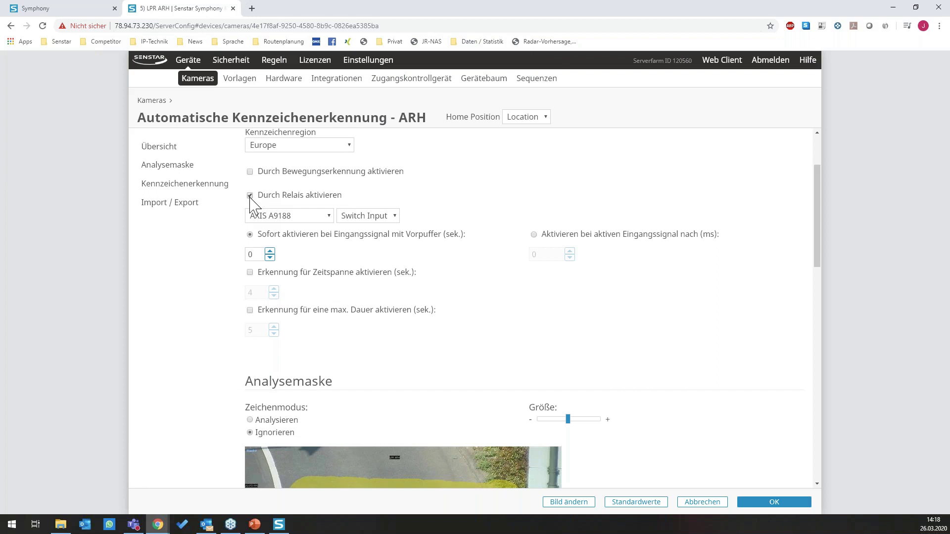
left_click(250, 172)
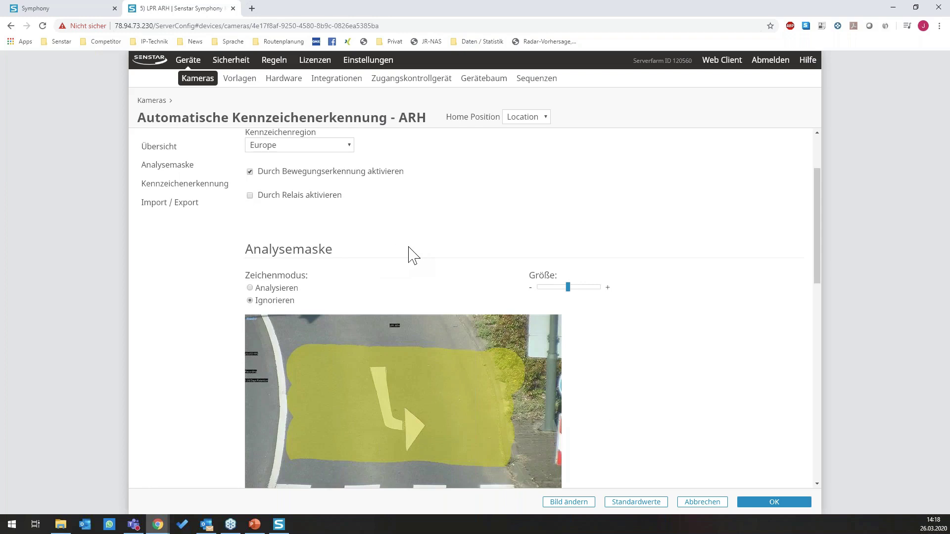
scroll(666, 327, "down", 2)
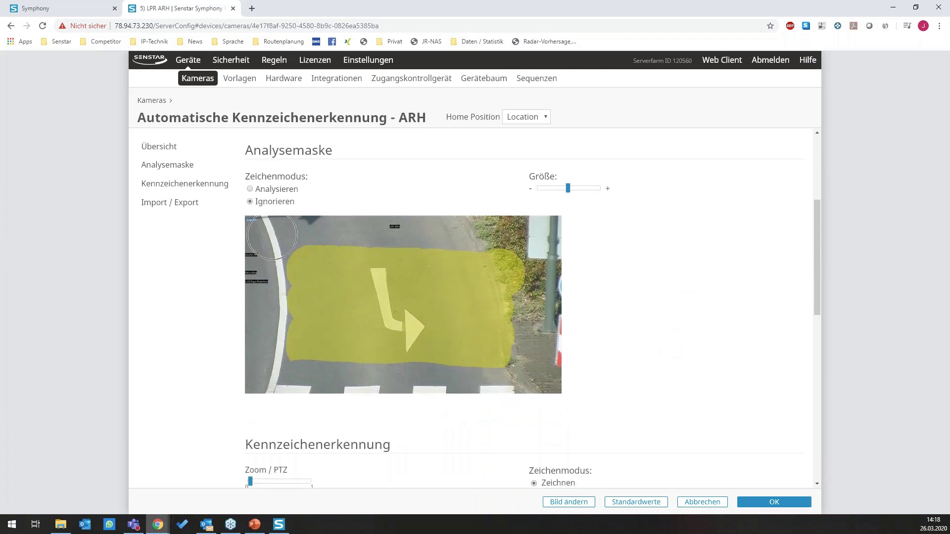
Switch Zeichenmodus to Analysieren and paint the mask down the image's left edge
left_click(251, 189)
mouse_move(295, 267)
left_mouse_down()
mouse_move(302, 341)
mouse_move(495, 341)
mouse_move(497, 275)
mouse_move(460, 264)
mouse_move(302, 265)
mouse_move(300, 300)
left_mouse_up()
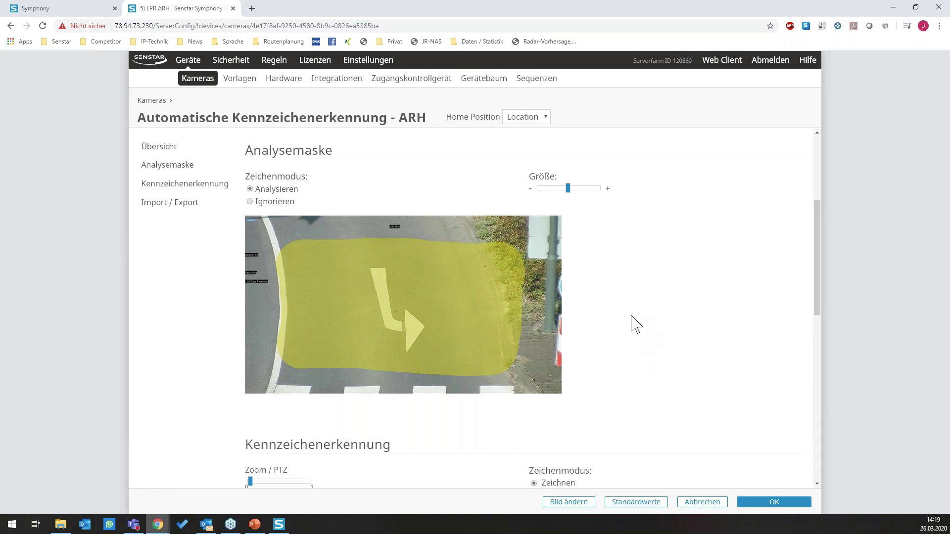
scroll(637, 324, "down", 7)
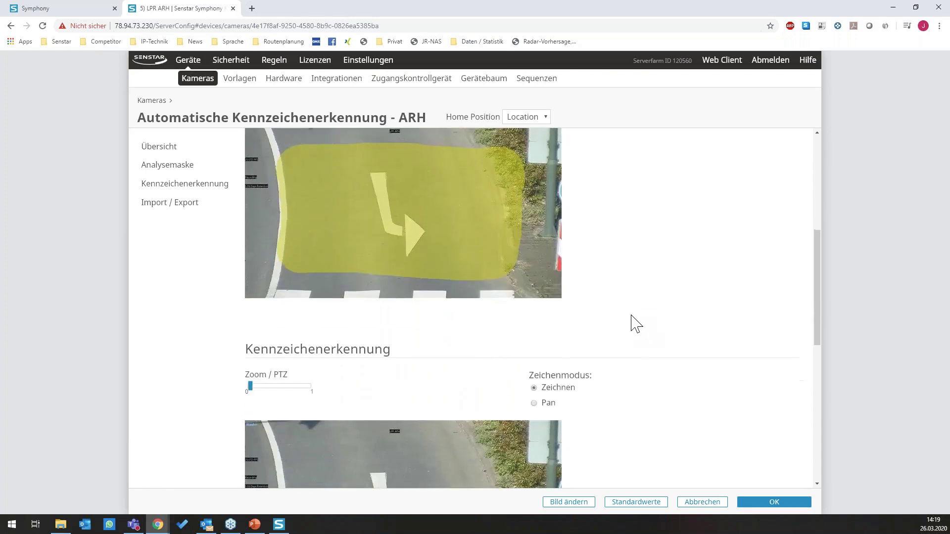
scroll(637, 324, "up", 2)
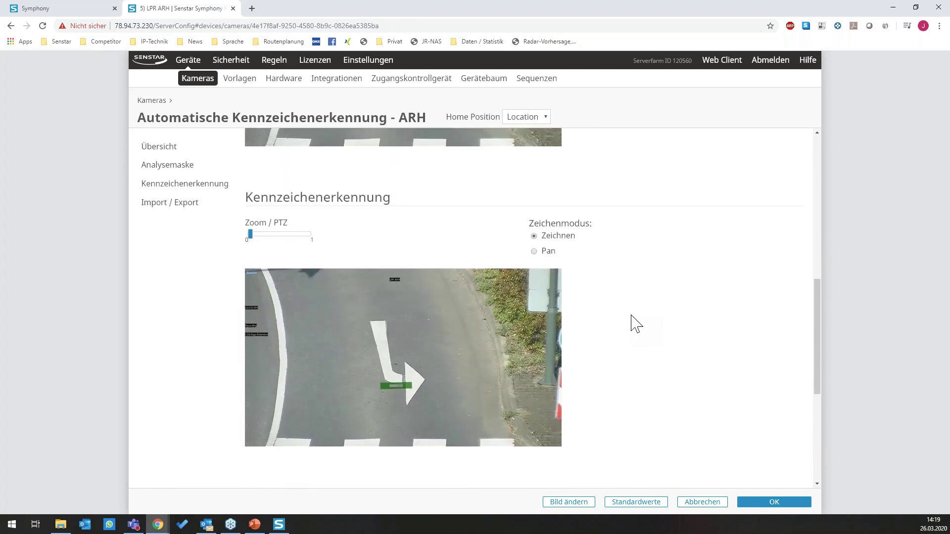
scroll(637, 324, "down", 1)
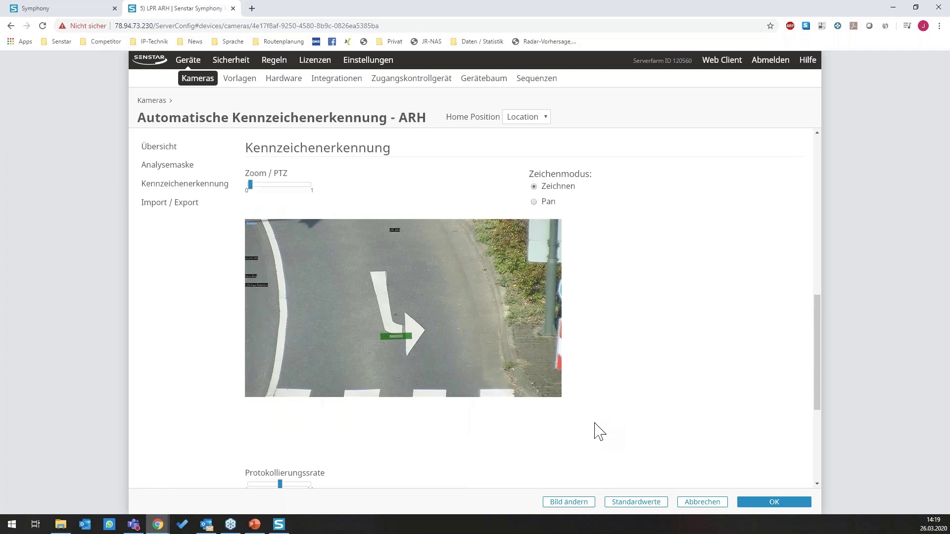
Replace the reference image with the 1:51:58 PM frame showing the white van's plate
left_click(570, 502)
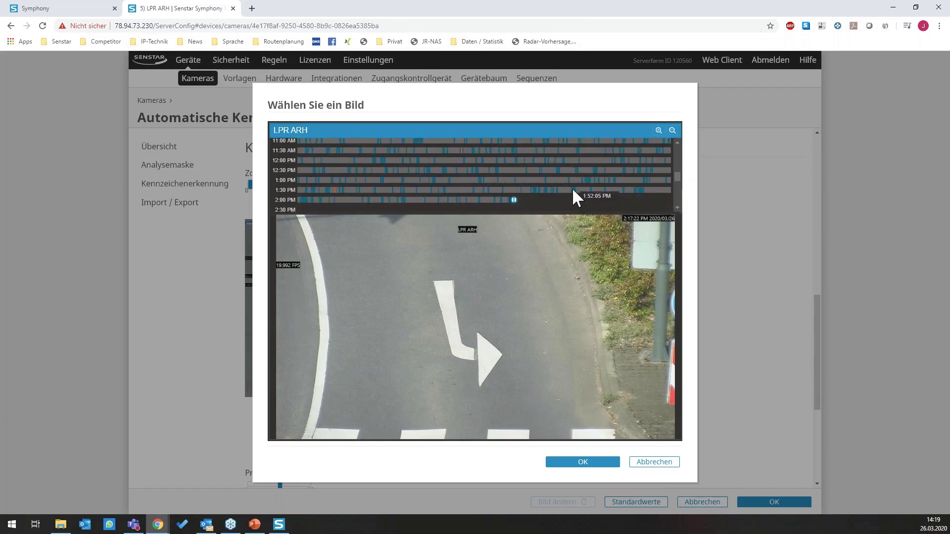
left_click(574, 191)
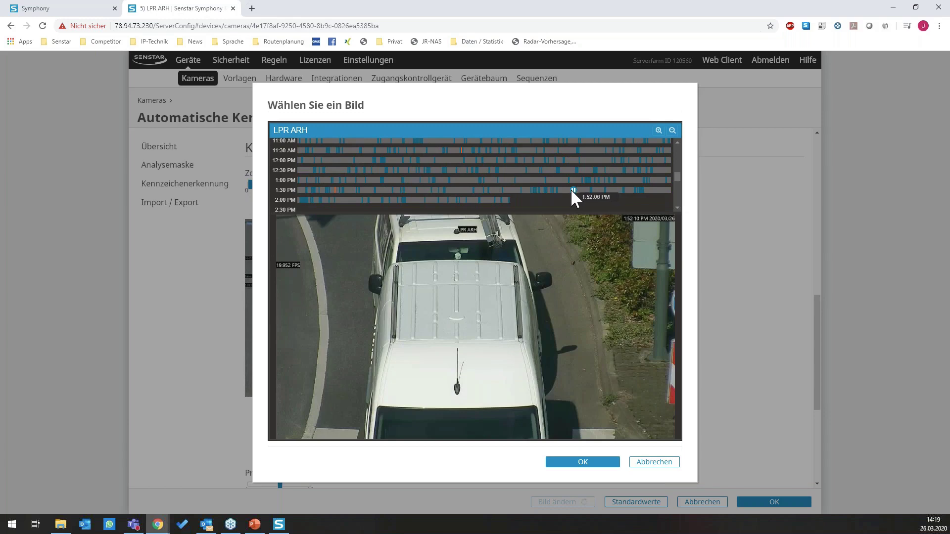
left_click(572, 190)
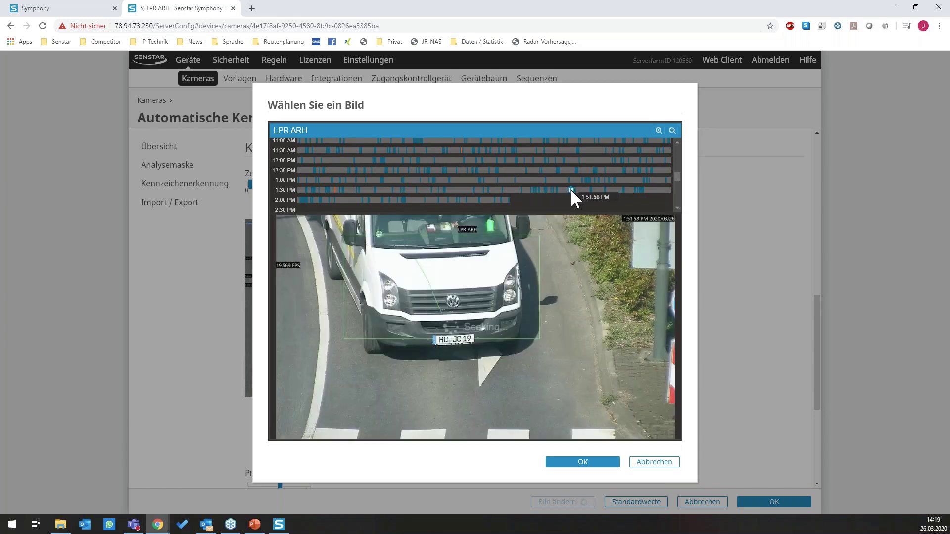
mouse_move(512, 416)
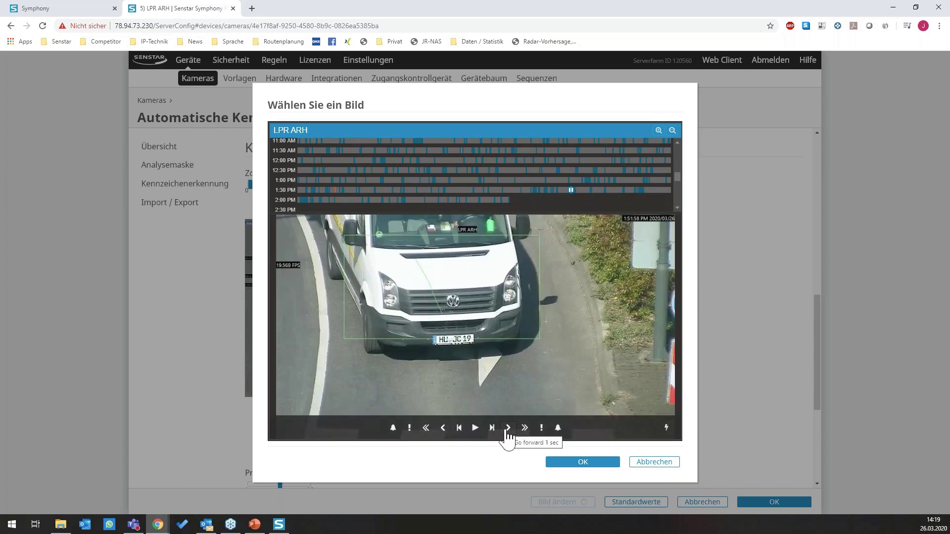
left_click(508, 430)
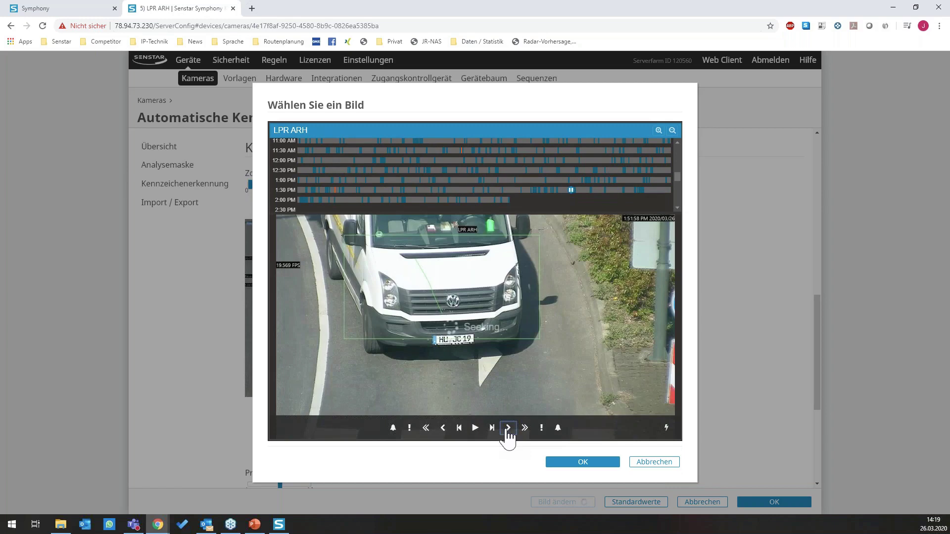
left_click(441, 429)
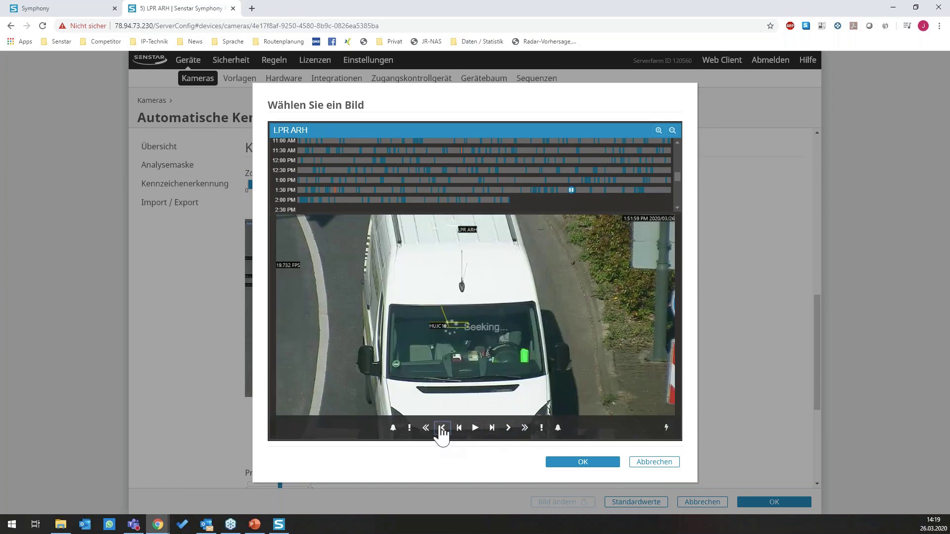
left_click(586, 464)
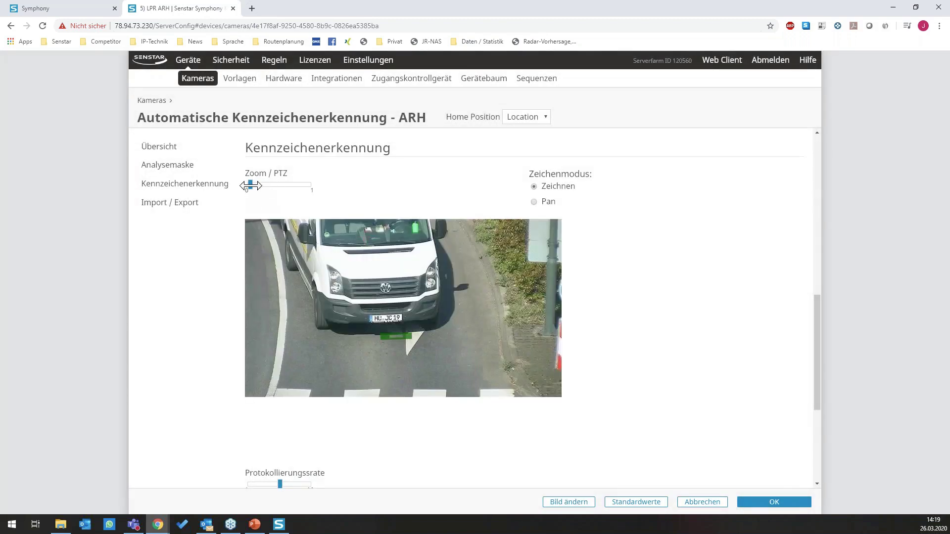
Zoom onto the van and fit the green rectangle over its plate (Höhe 18–44, Neigung 3–9, Steigung -4)
left_click_drag(250, 185, 312, 186)
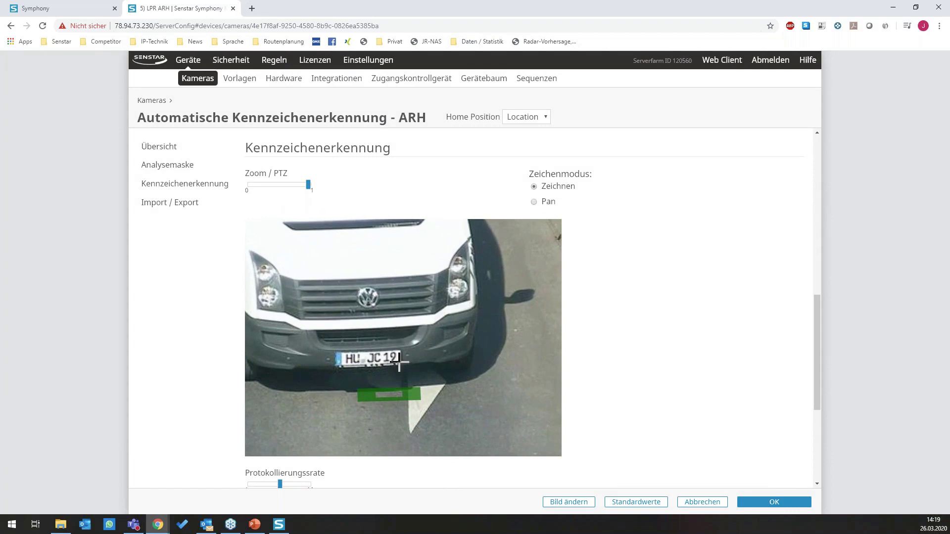
left_click_drag(411, 390, 394, 359)
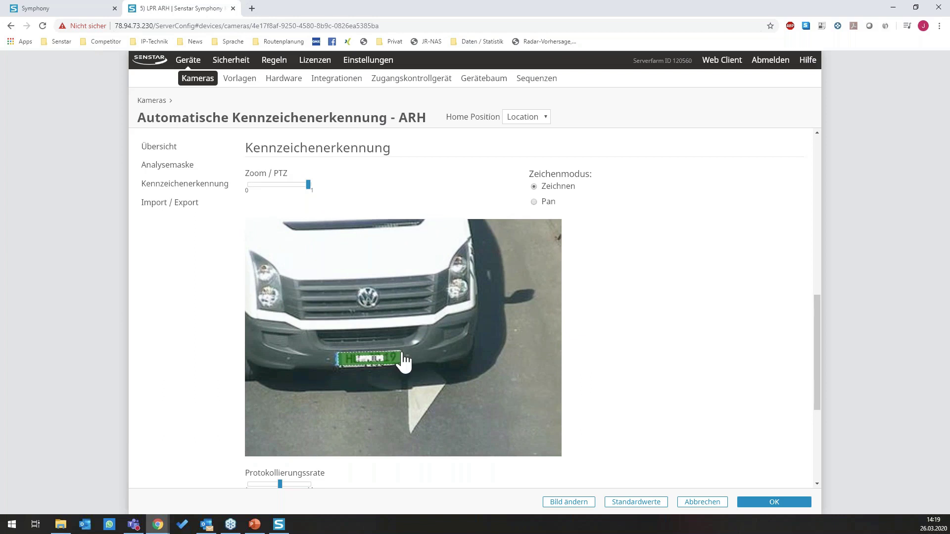
left_click(410, 353)
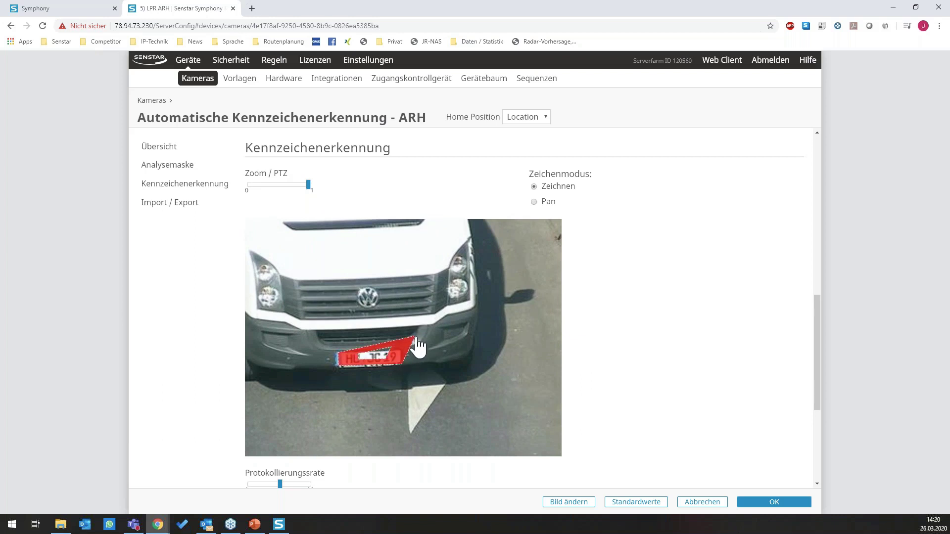
left_click(404, 356)
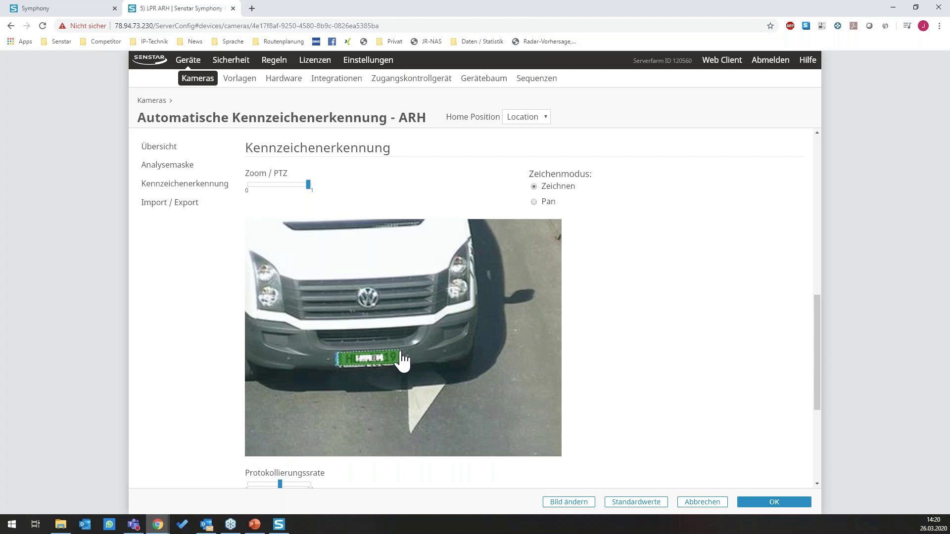
left_click_drag(340, 360, 344, 357)
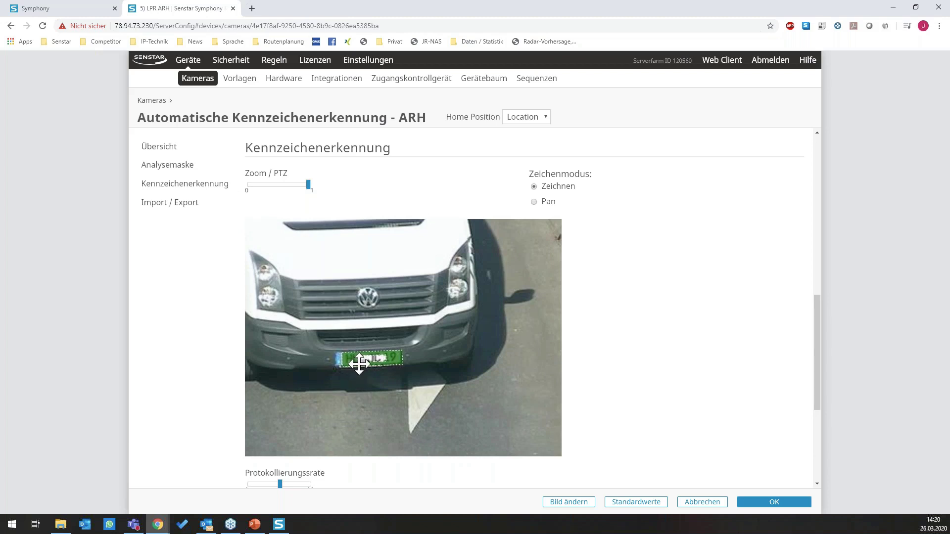
left_click_drag(359, 364, 359, 365)
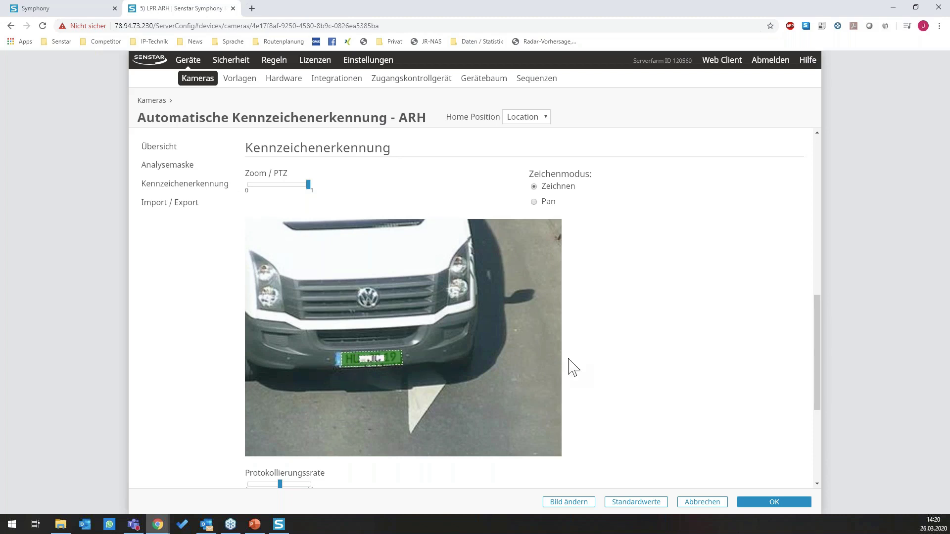
scroll(588, 368, "down", 1)
scroll(591, 368, "down", 2)
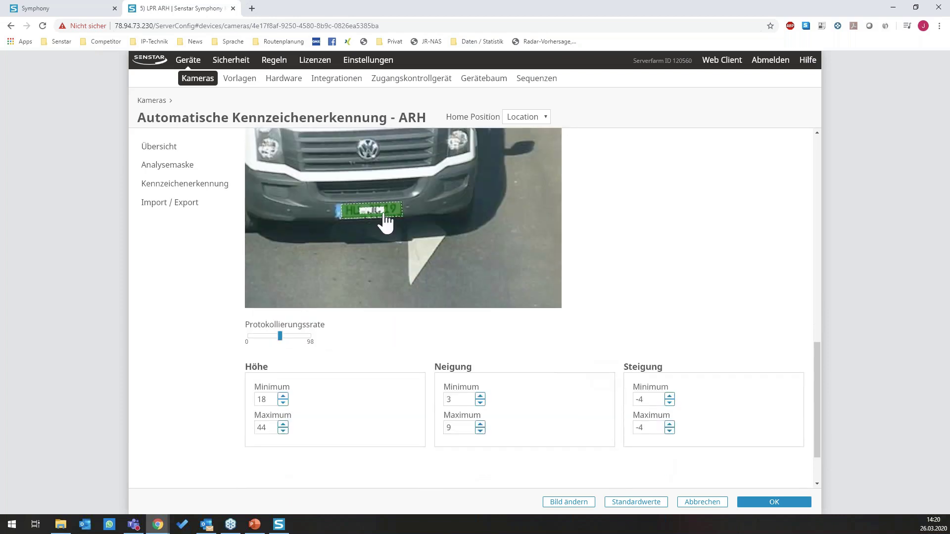
Drag the rectangle's corner until Höhe reads 23–44, Neigung 3–10 and Steigung -3
left_click(388, 222)
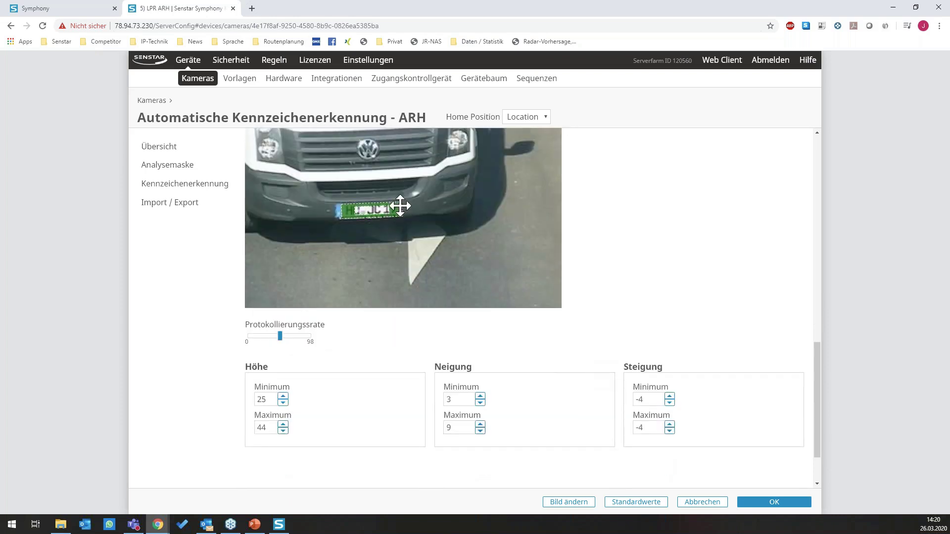
left_click_drag(396, 205, 405, 228)
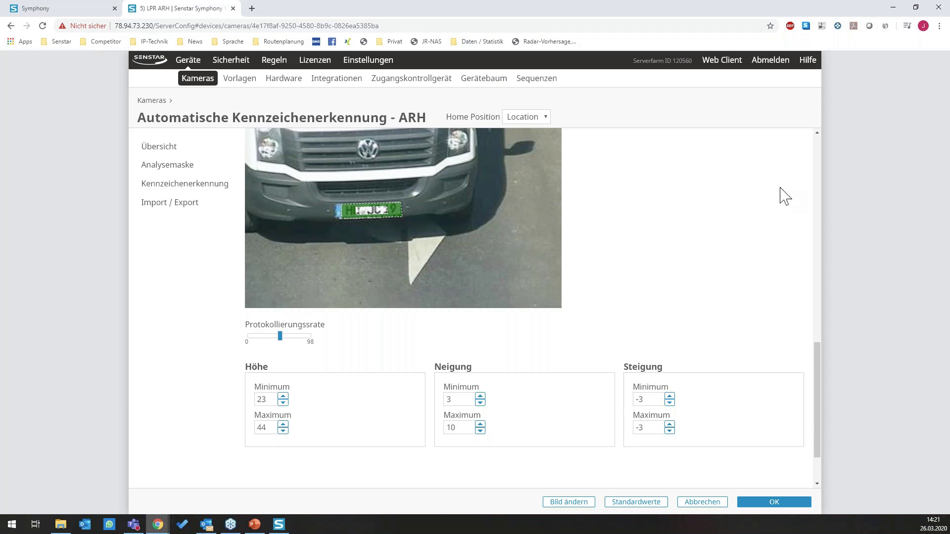
Return to Symphony Client, resume LPR ARH playback near 13:50, and open the settings menu
left_click(893, 8)
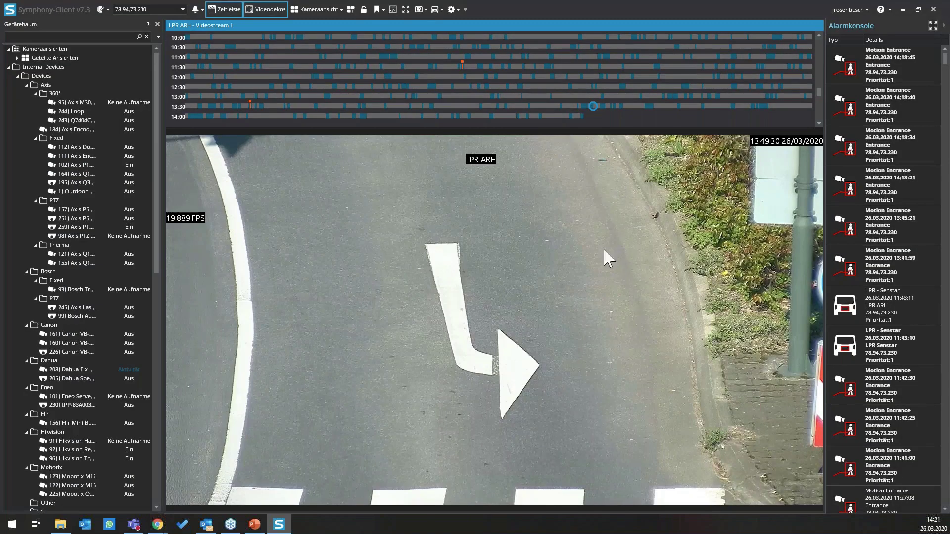
mouse_move(494, 484)
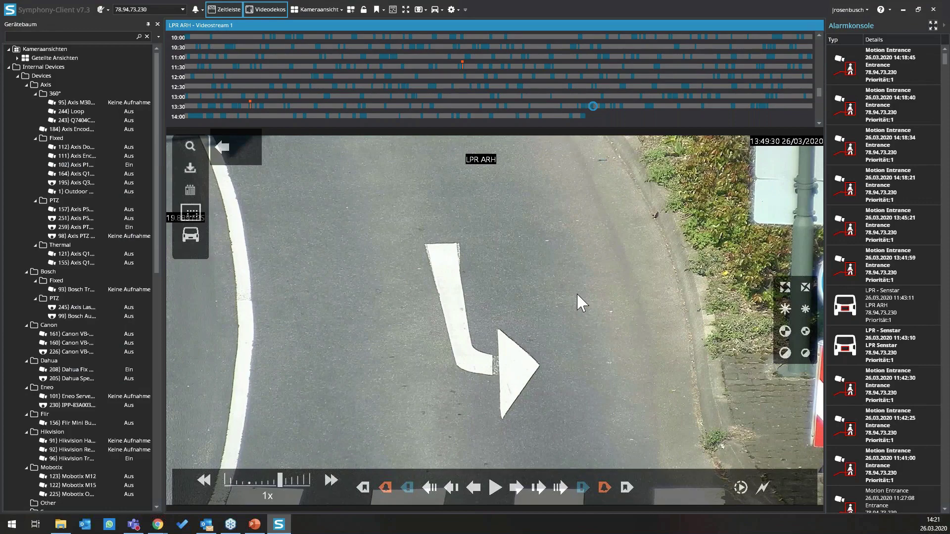
key("space")
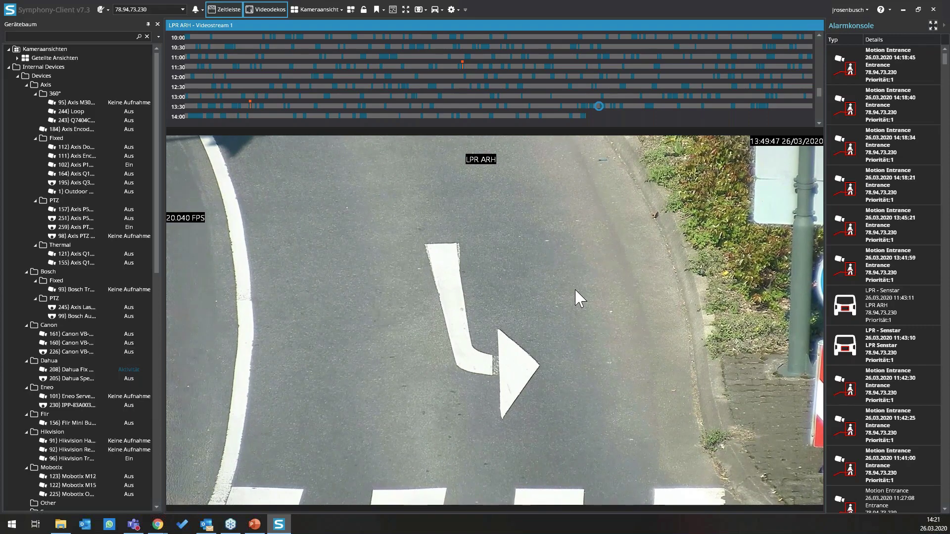
mouse_move(415, 319)
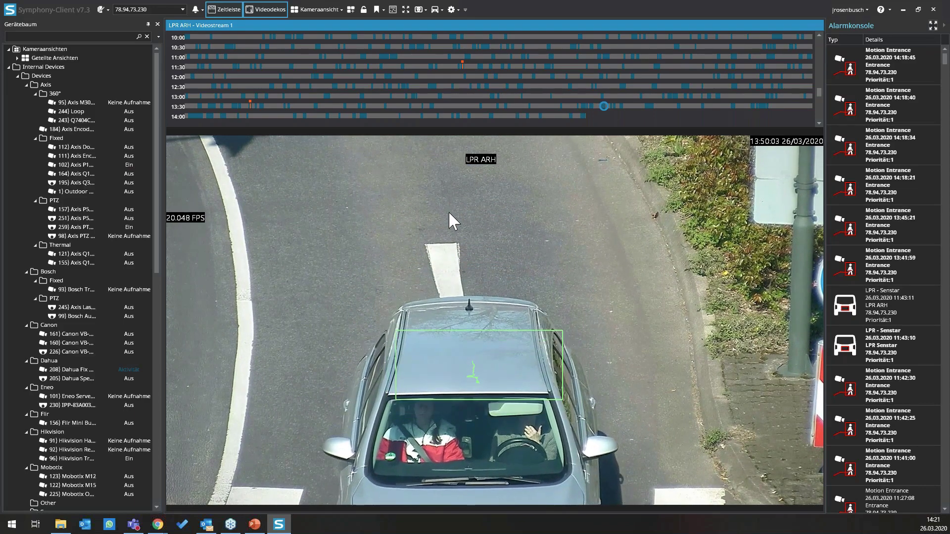
left_click(451, 10)
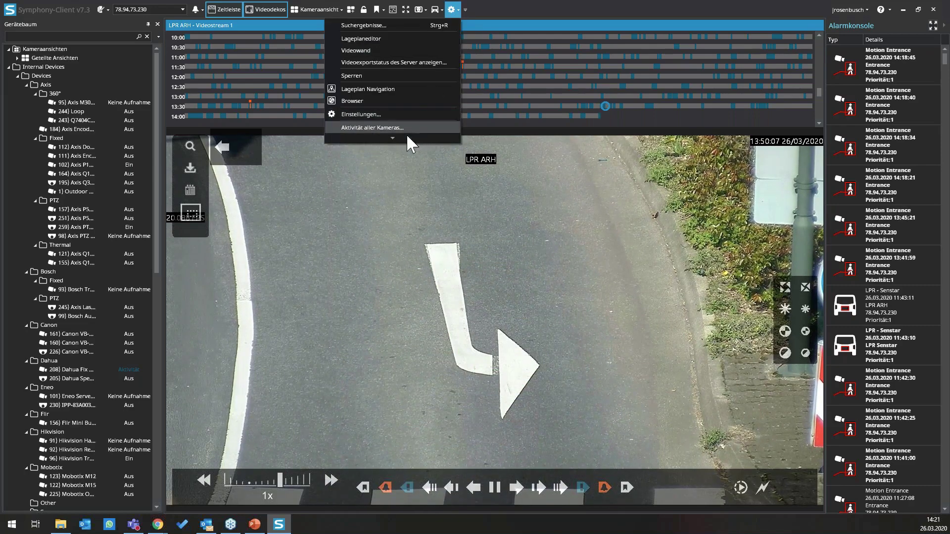
Show the Kennzeichenprotokoll beneath the camera and switch LPR ARH to live video
left_click(435, 11)
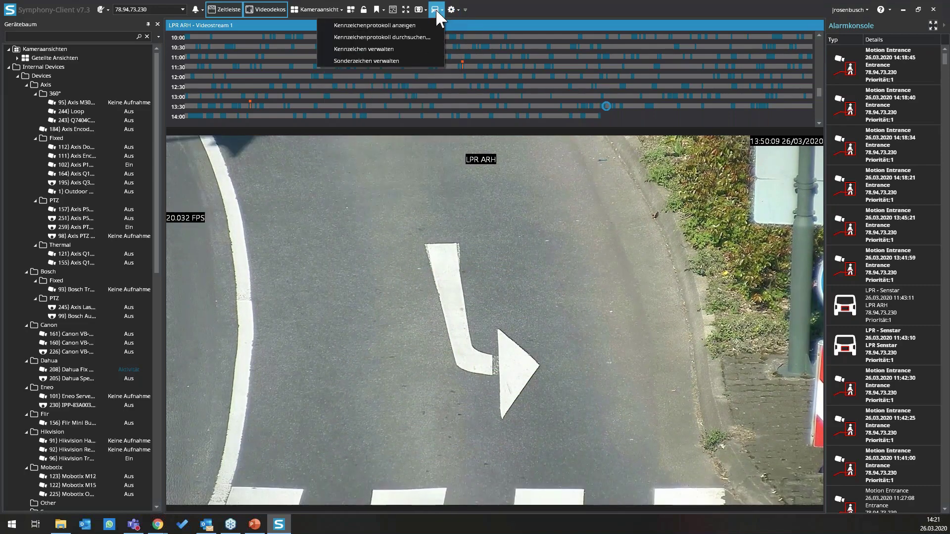
left_click(427, 23)
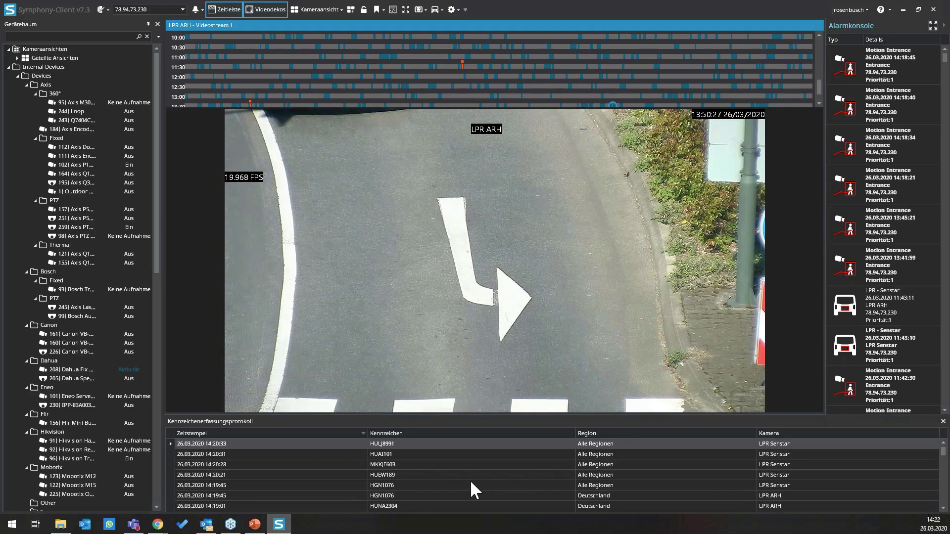
mouse_move(762, 134)
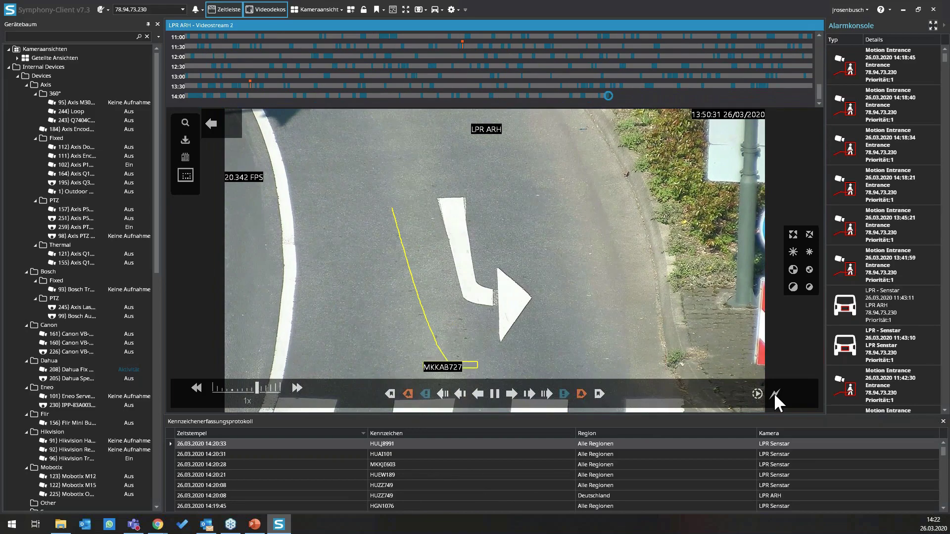
left_click(775, 393)
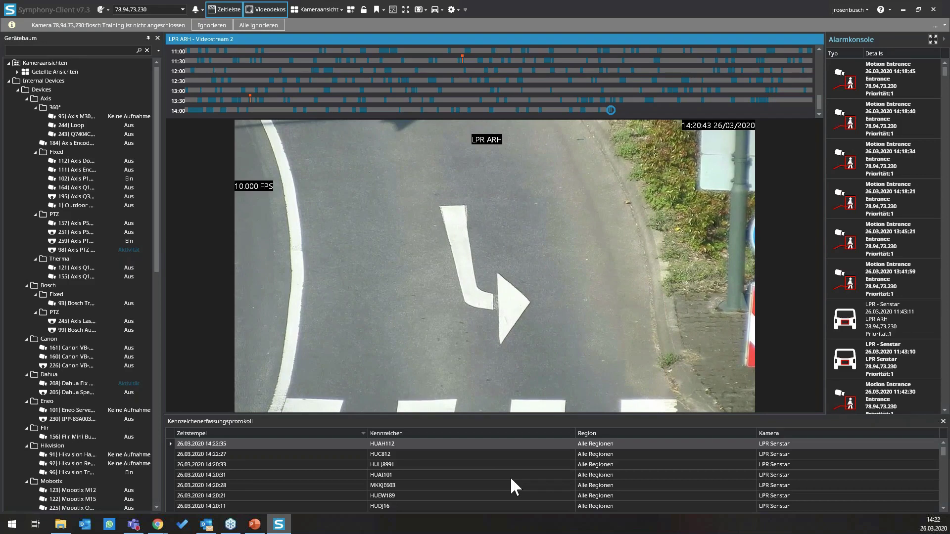
Replay the white van's HUAH112 recording on LPR Senstar, then open its plate entry and close it unchanged
left_click(399, 442)
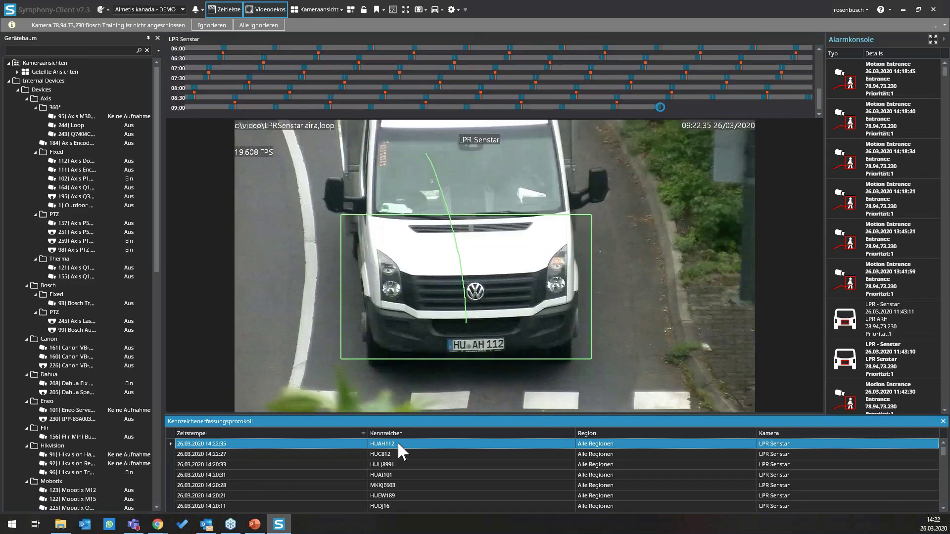
left_click(470, 343)
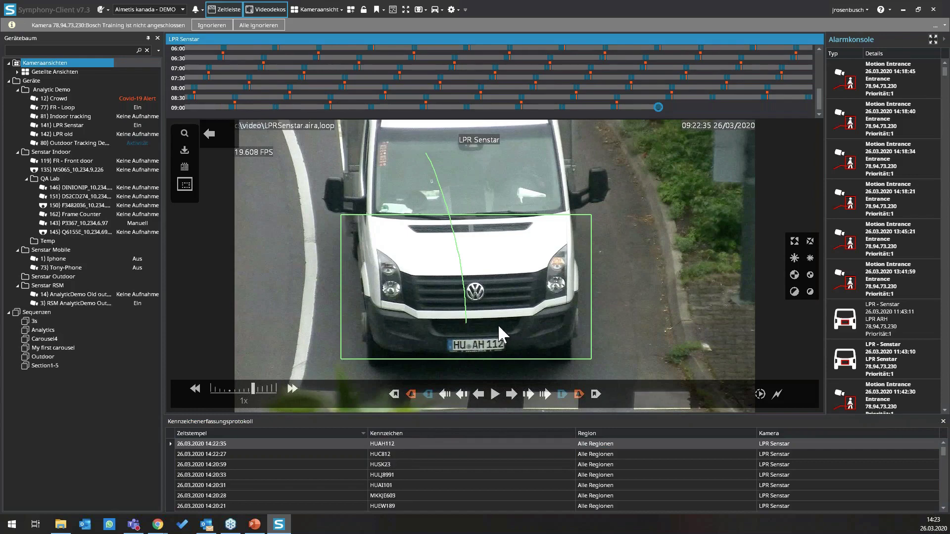
left_click(411, 442)
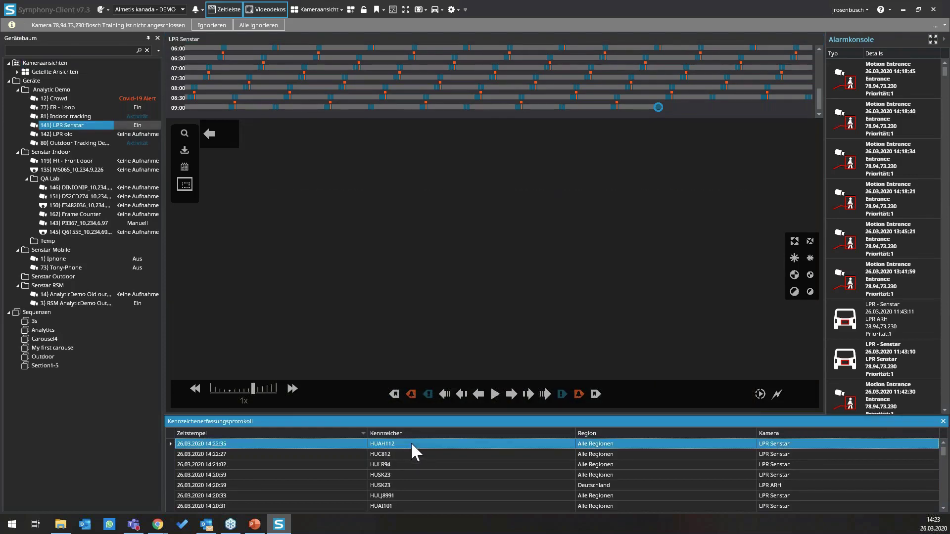
double_click(408, 444)
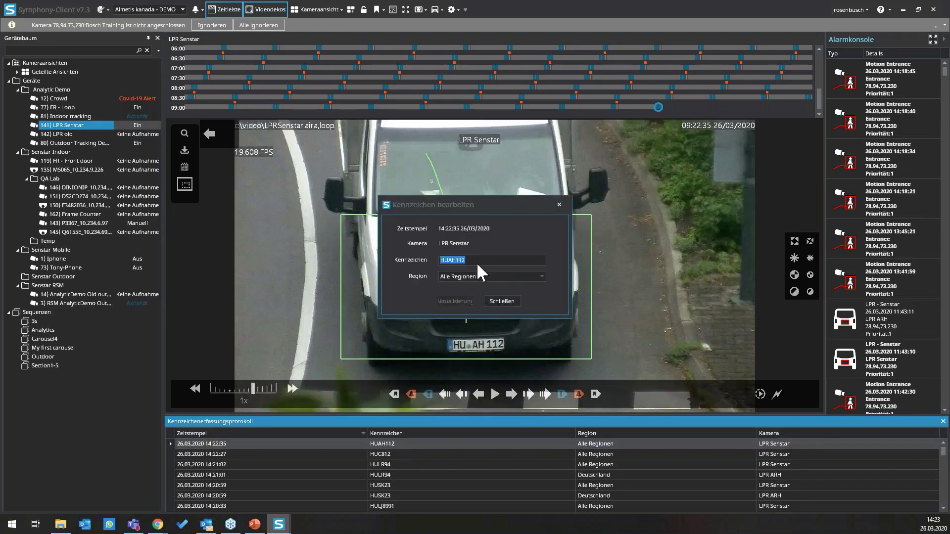
key("End")
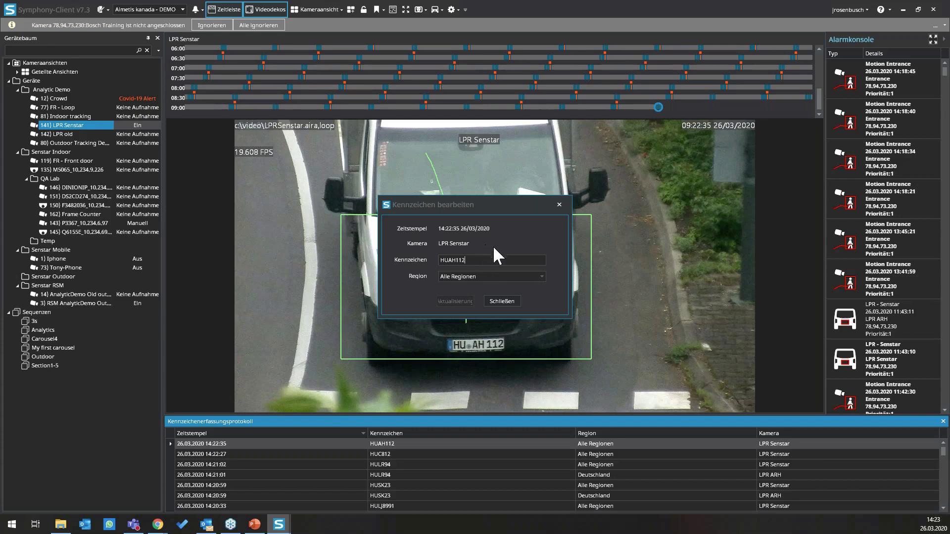
left_click(561, 203)
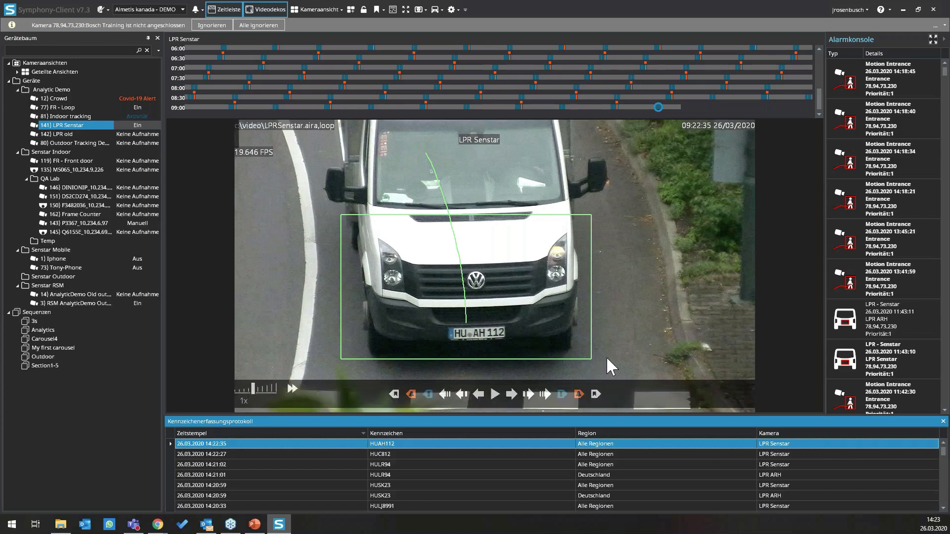
Switch the LPR Senstar view back to live video and open the 142) LPR old camera
left_click(774, 392)
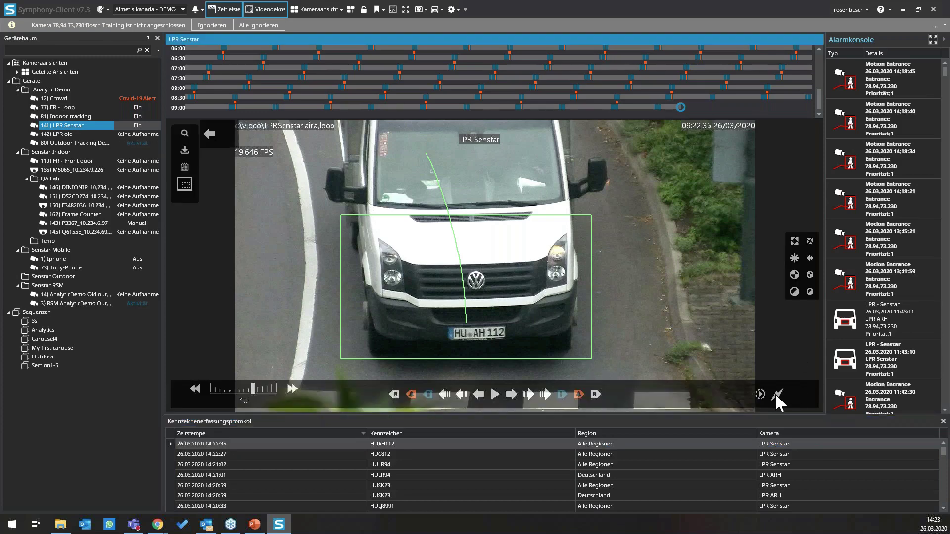
left_click(774, 393)
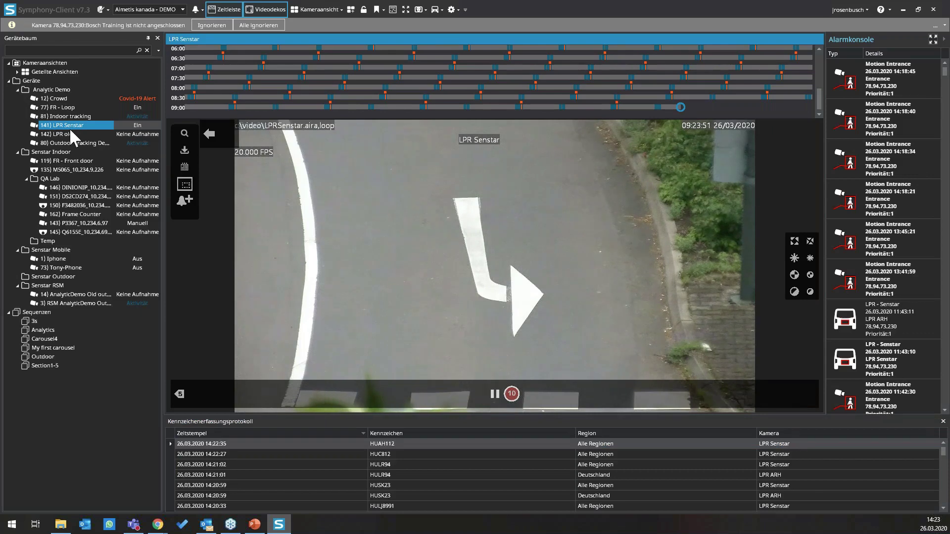
double_click(68, 133)
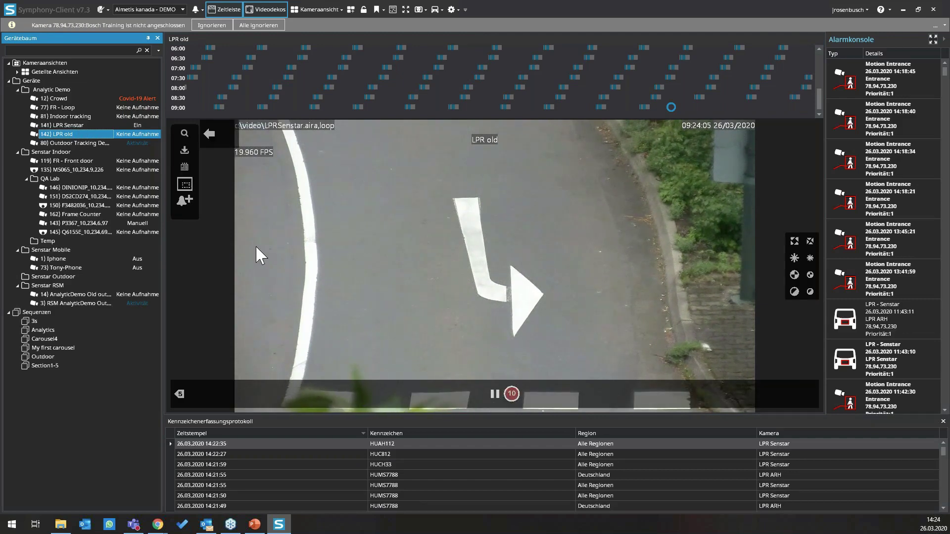
Switch servers to Aimetis kanada - DEMO and then back to 78.94.73.230
left_click(257, 25)
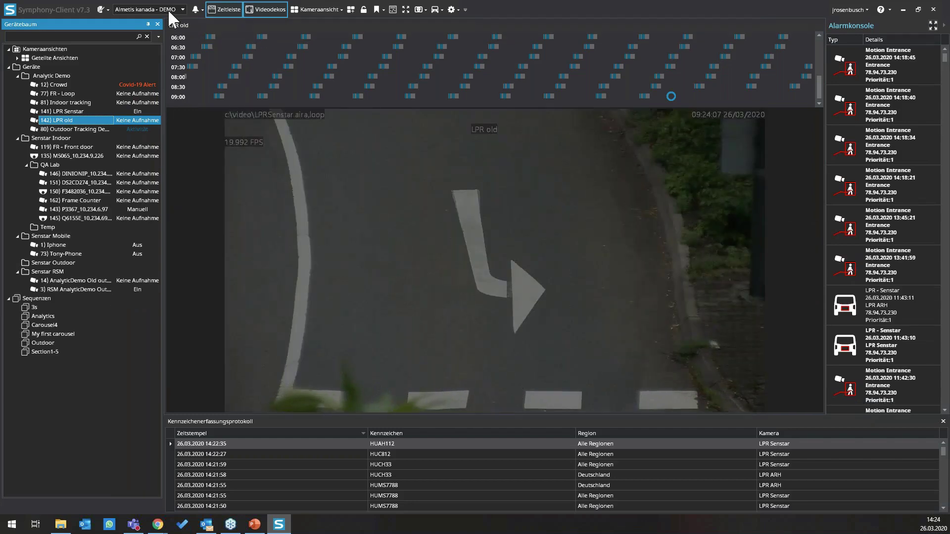
left_click(168, 8)
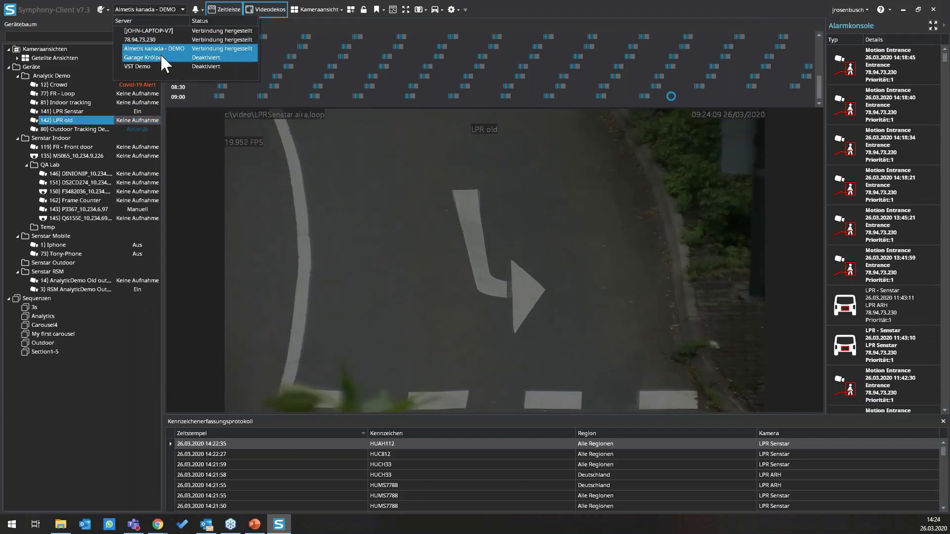
left_click(160, 40)
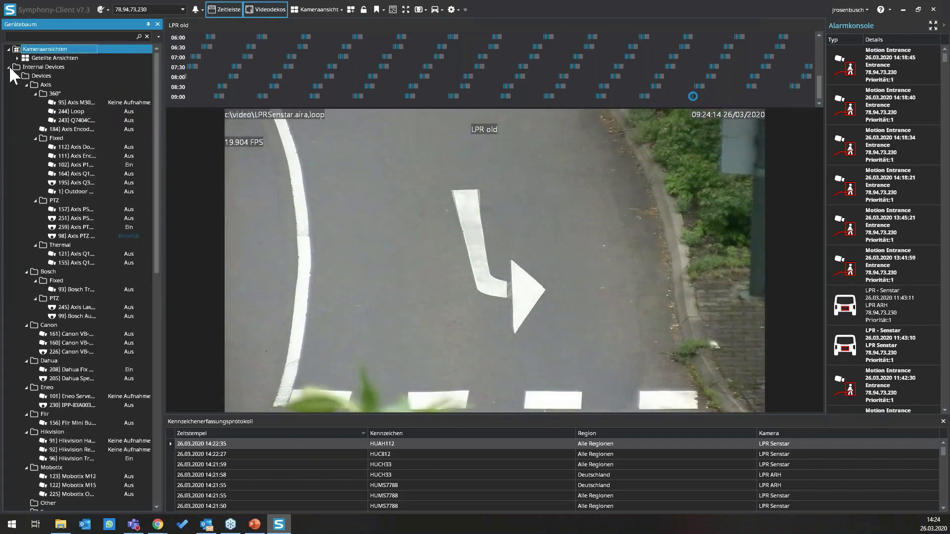
left_click(8, 66)
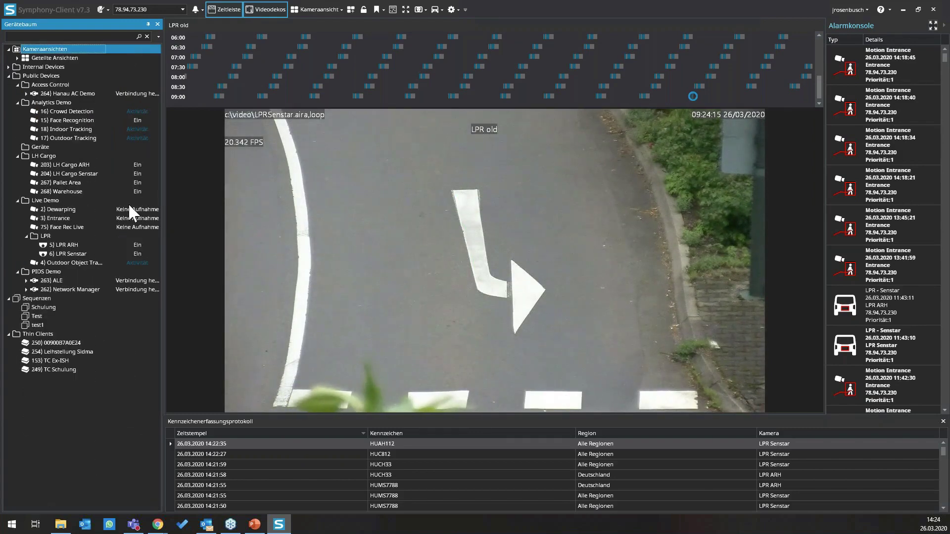
left_click(181, 7)
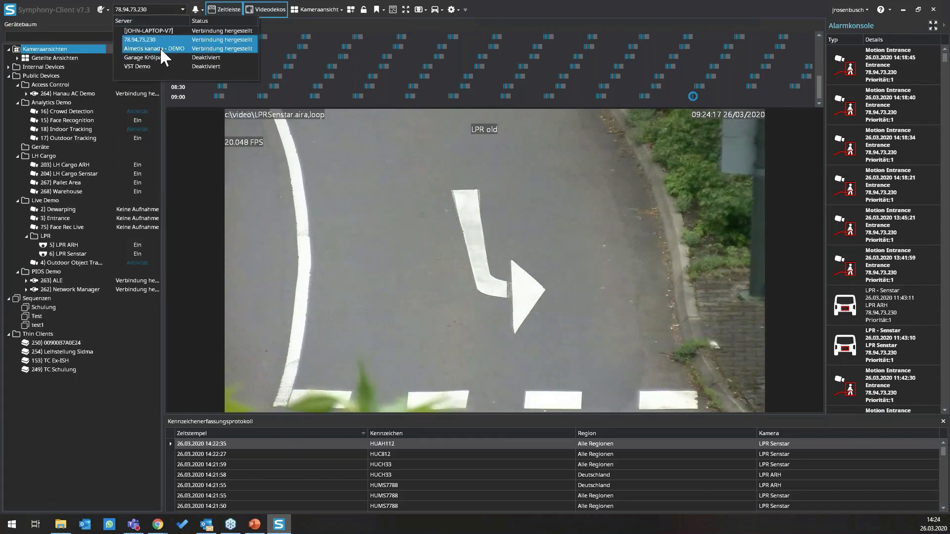
right_click(159, 48)
left_click(201, 125)
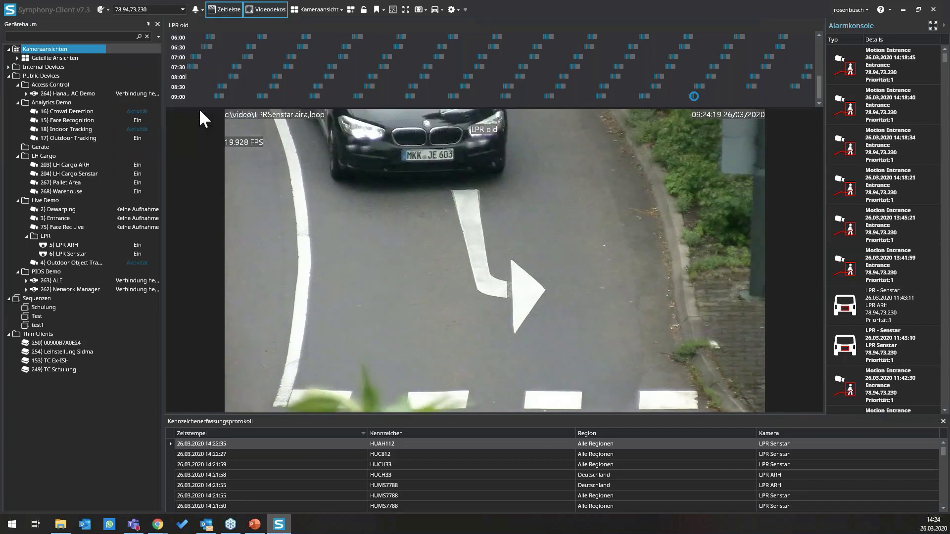
left_click(162, 9)
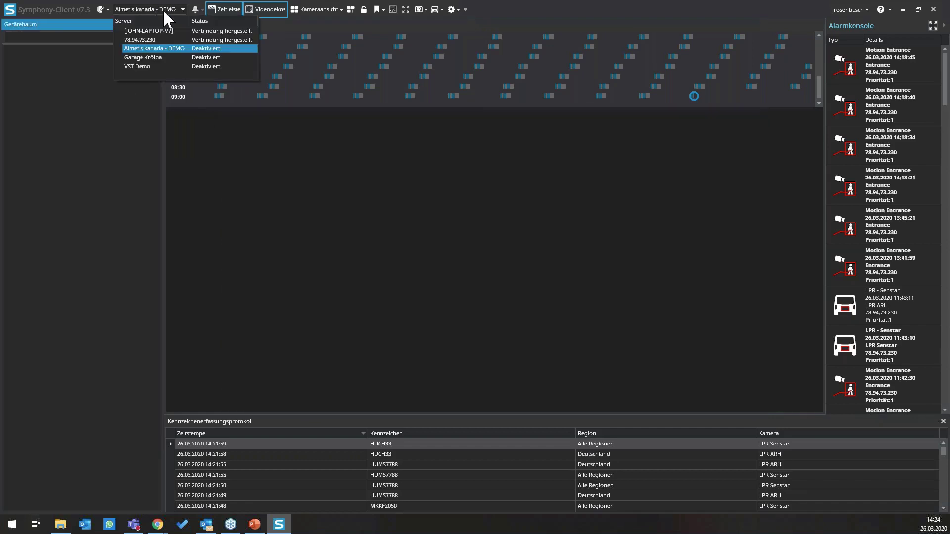
left_click(151, 43)
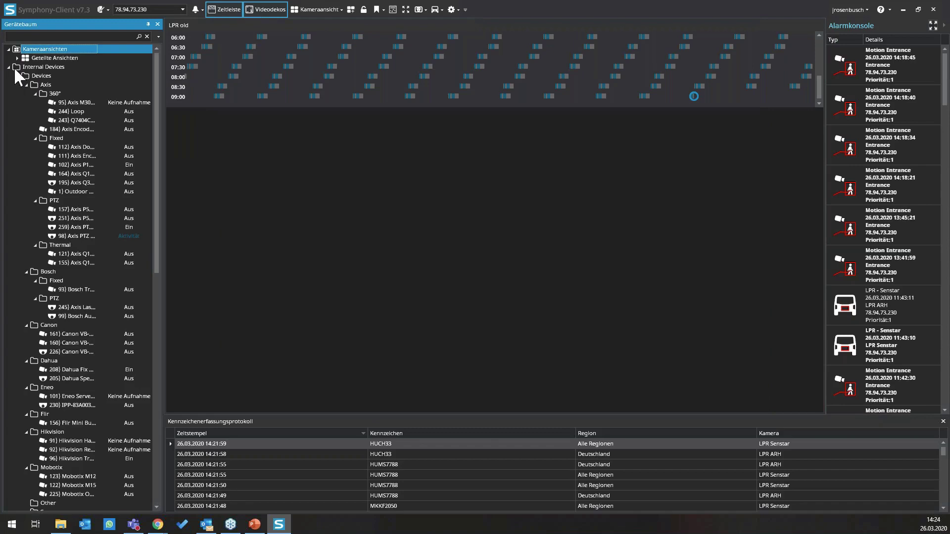
Open the 5) LPR ARH camera and replay its recording from 14:21
left_click(8, 66)
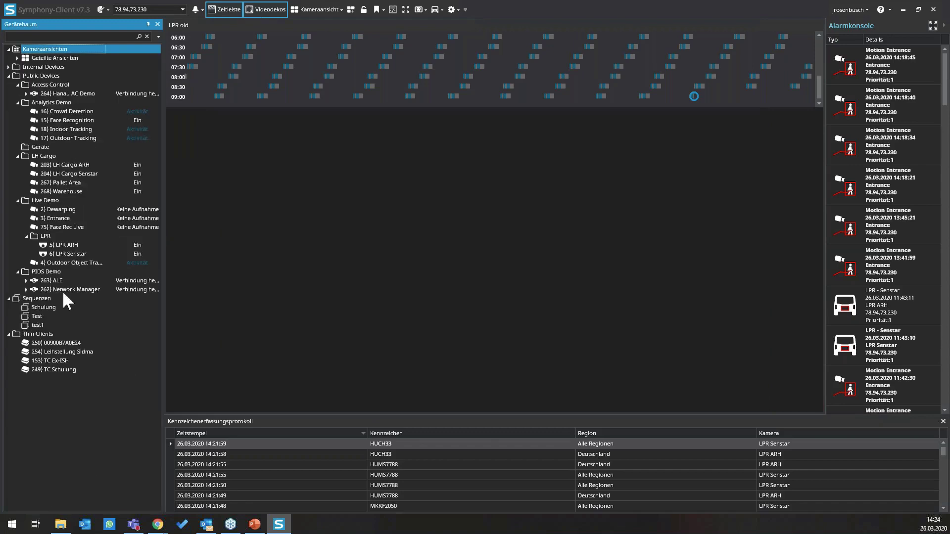
double_click(68, 253)
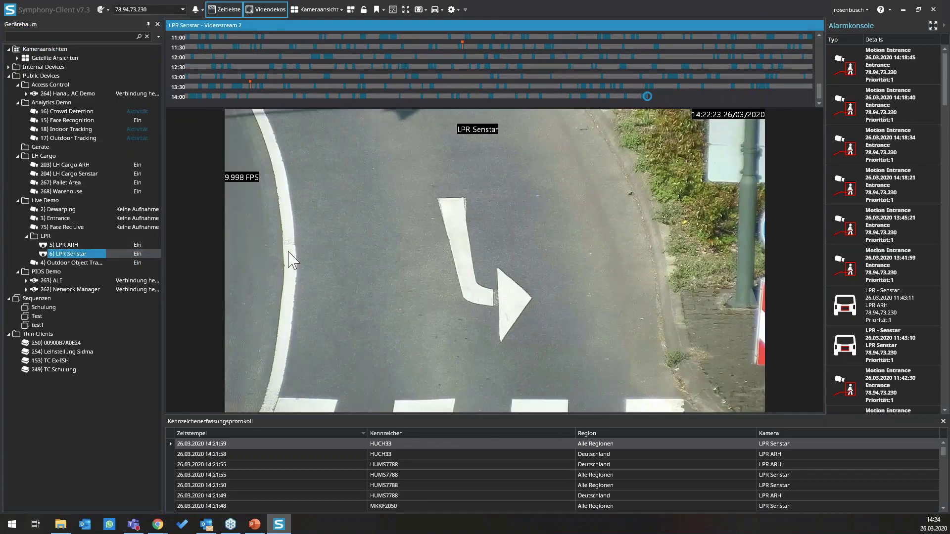
mouse_move(402, 248)
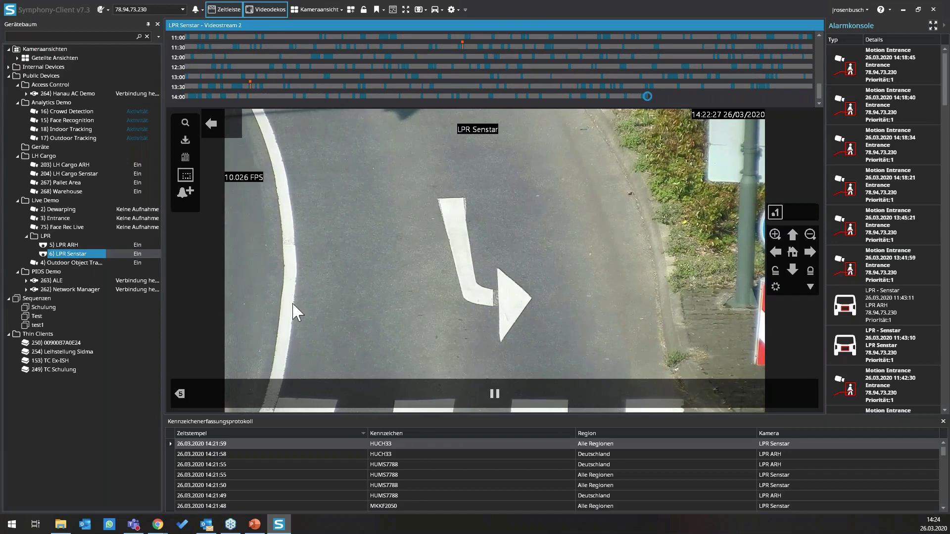
double_click(63, 245)
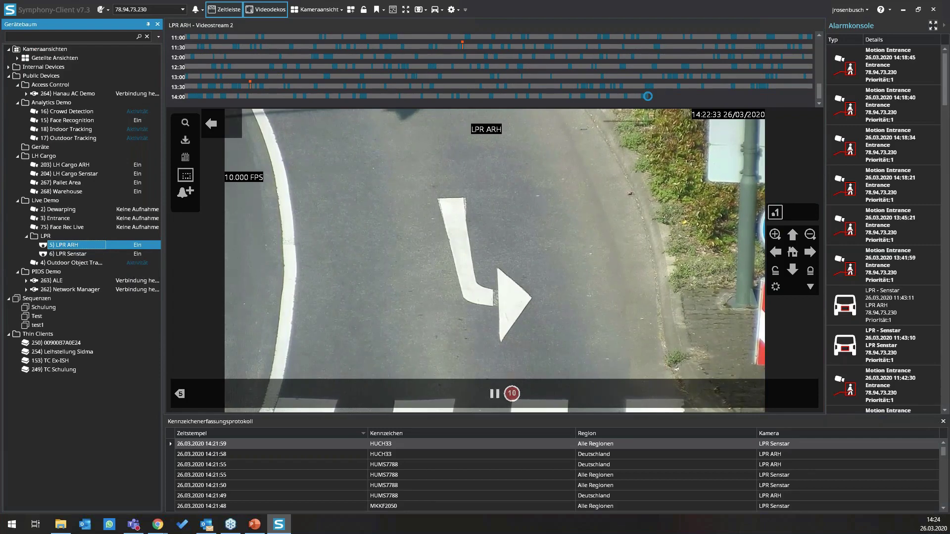
left_click(624, 96)
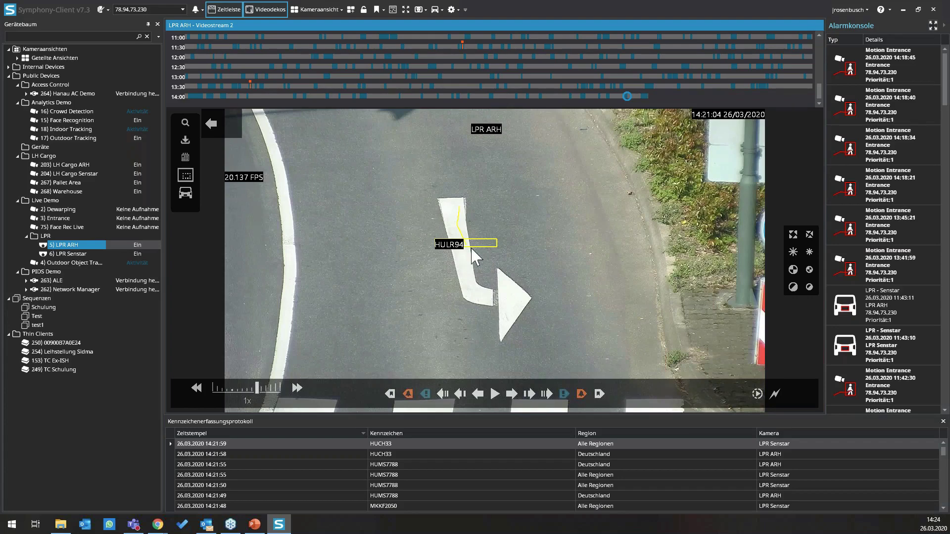
left_click(186, 193)
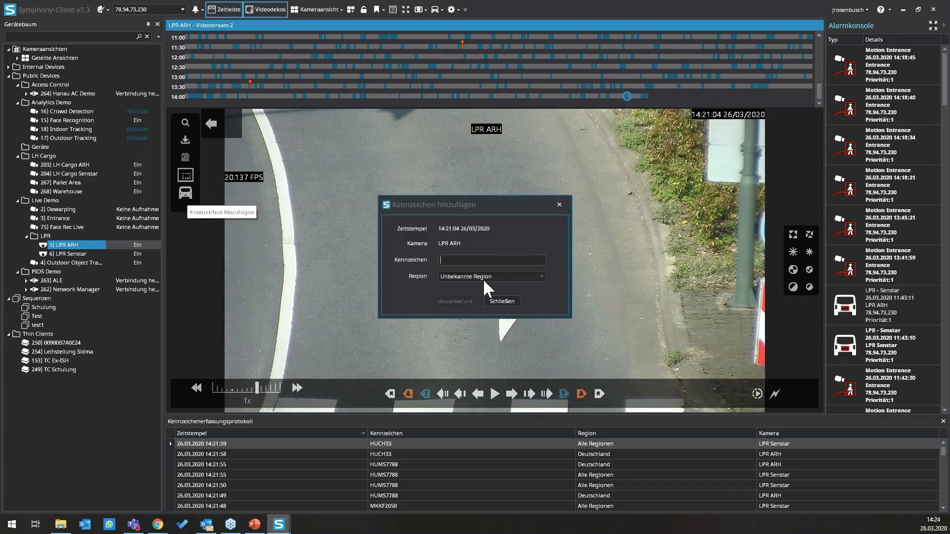
left_click(498, 260)
type("HU AI")
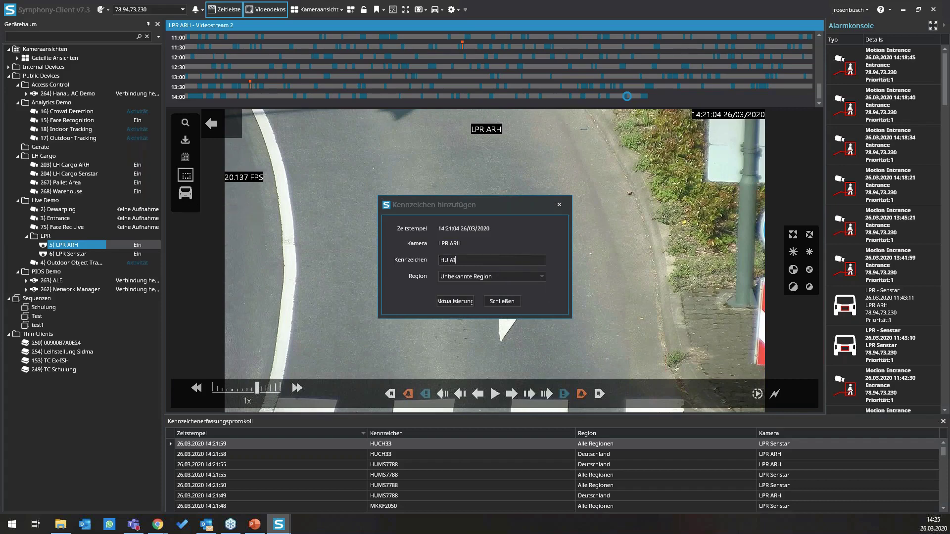
type(" 105")
key("BackSpace")
key("BackSpace")
Set the plate's region to Deutschland and save the entry with Aktualisierung
left_click(484, 276)
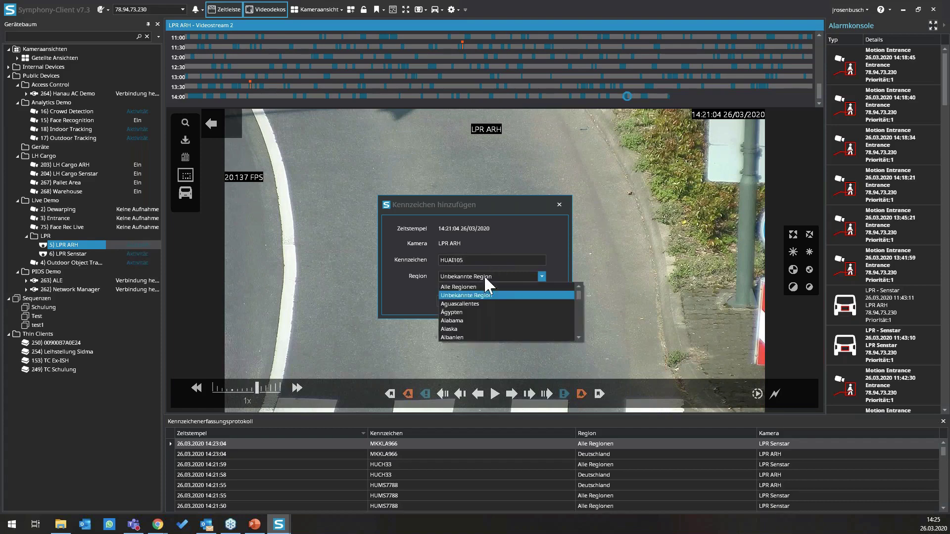
scroll(477, 316, "down", 6)
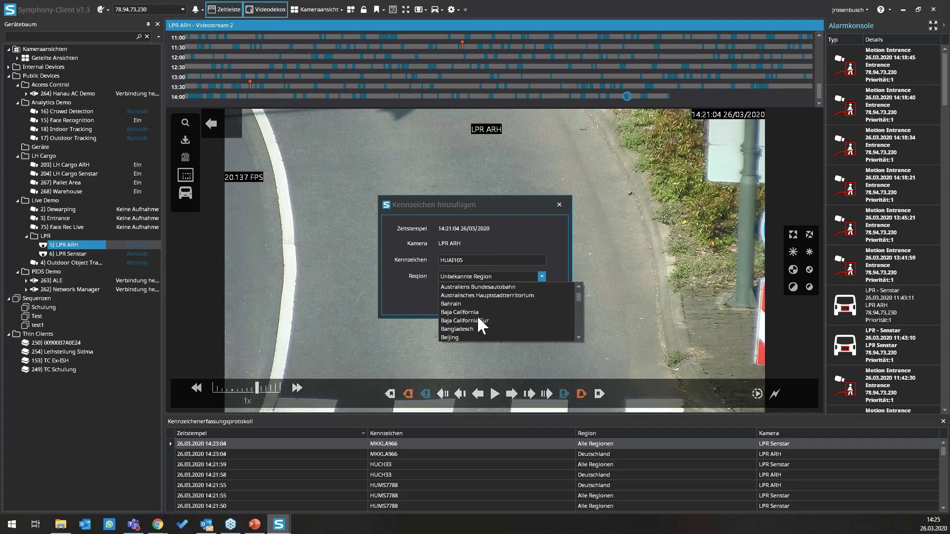
type("Delaware")
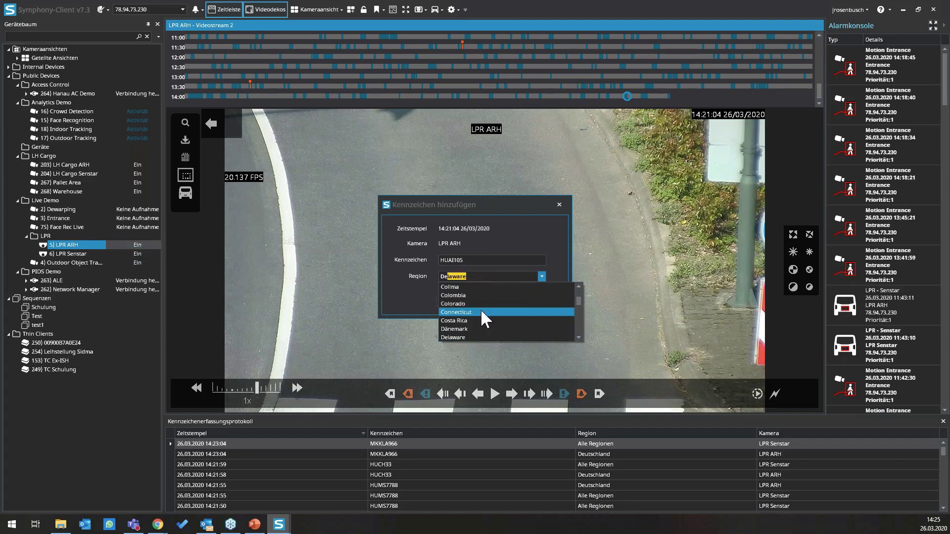
scroll(477, 305, "up", 1)
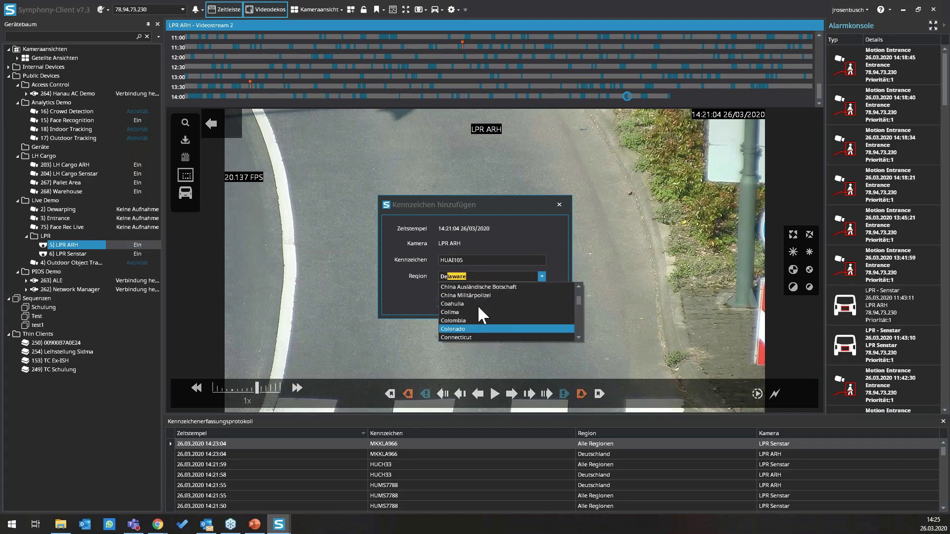
key("BackSpace")
key("BackSpace")
key("BackSpace")
type("Georgia")
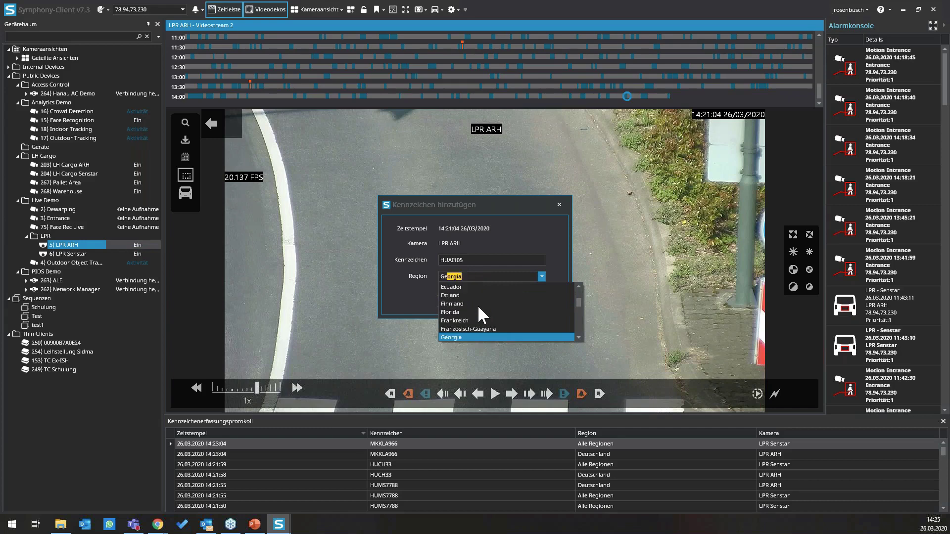
scroll(470, 328, "down", 1)
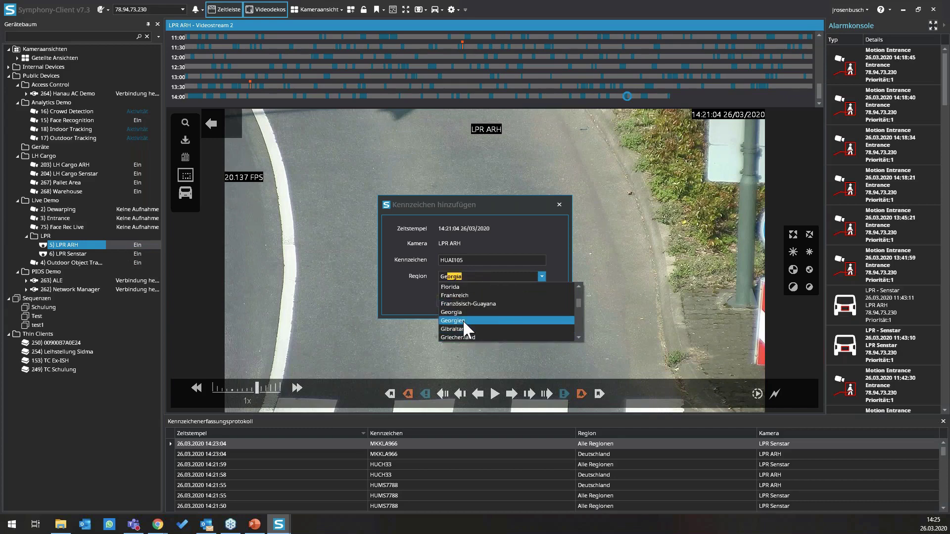
key("BackSpace")
key("BackSpace")
key("BackSpace")
type("Deutschland")
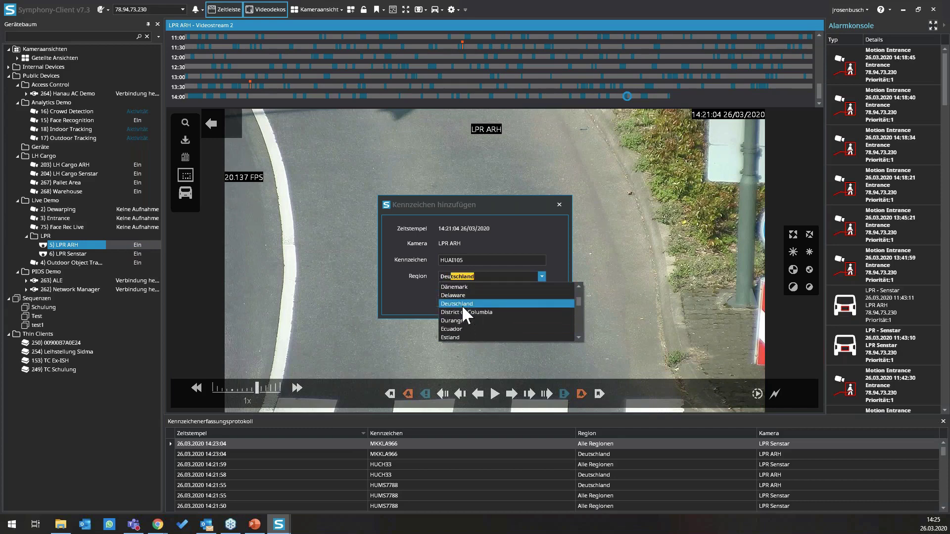
key("Return")
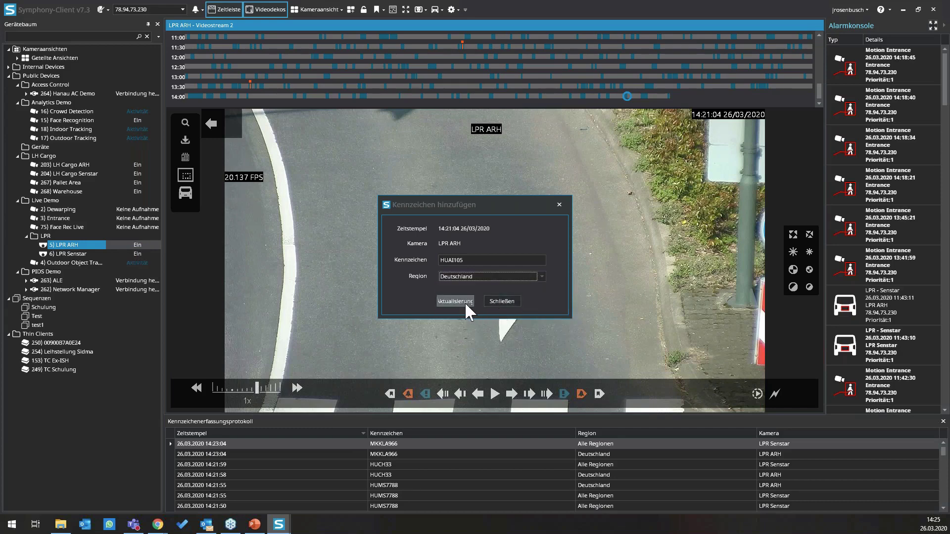
left_click(464, 302)
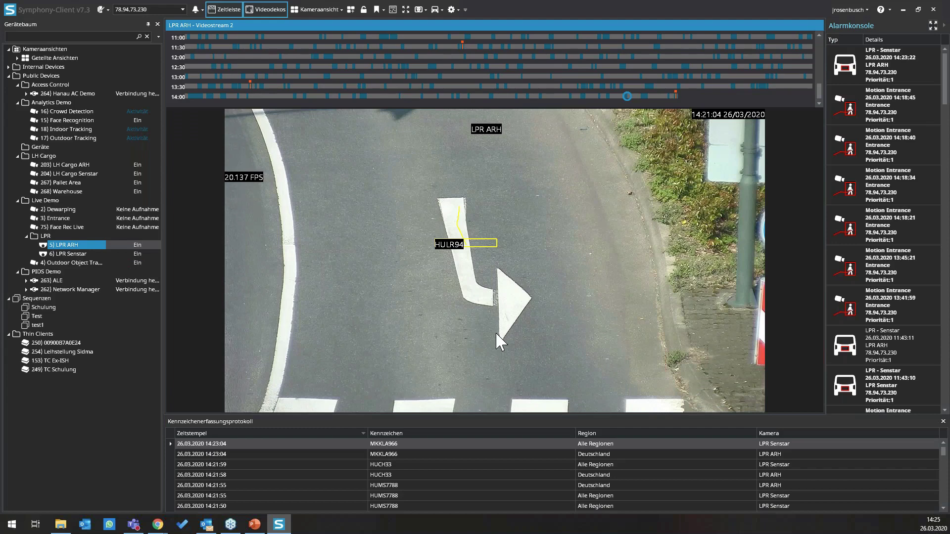
Open Kennzeichenprotokoll durchsuchen, enlarge the window and scroll through its 1926 results
left_click(434, 10)
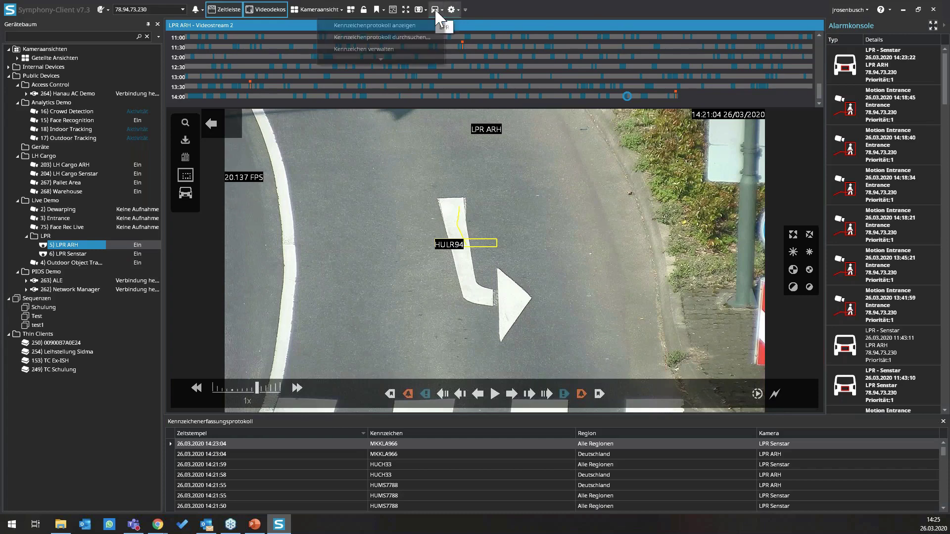
left_click(425, 38)
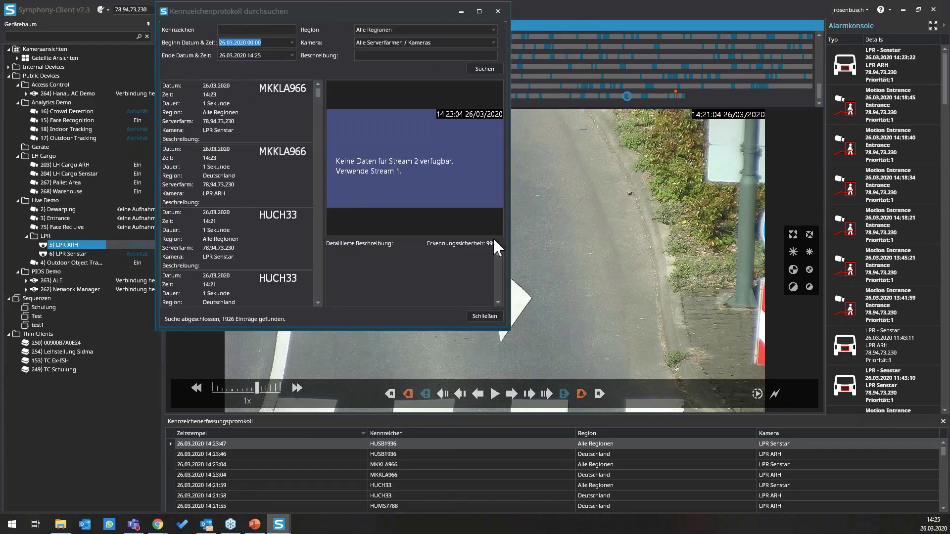
left_click_drag(506, 327, 784, 443)
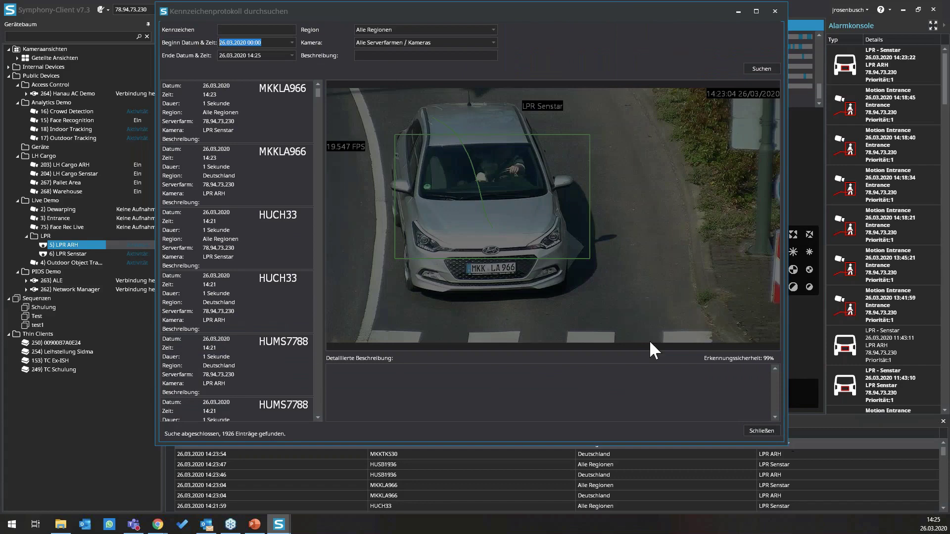
mouse_move(354, 187)
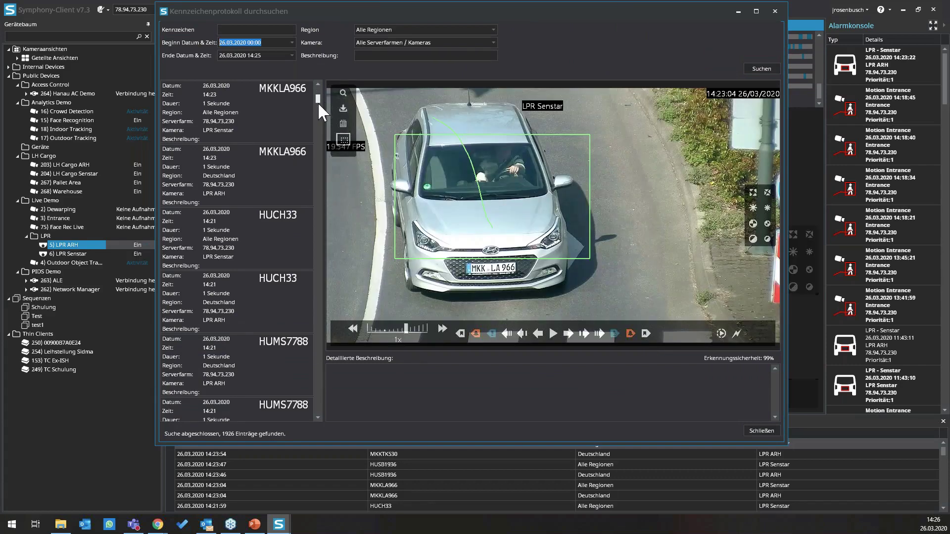
scroll(317, 124, "down", 5)
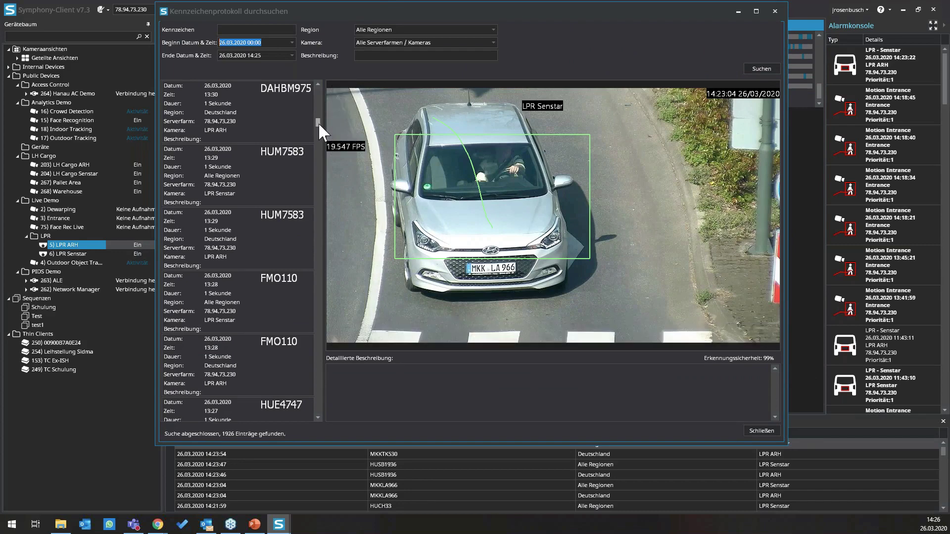
left_click_drag(319, 123, 319, 80)
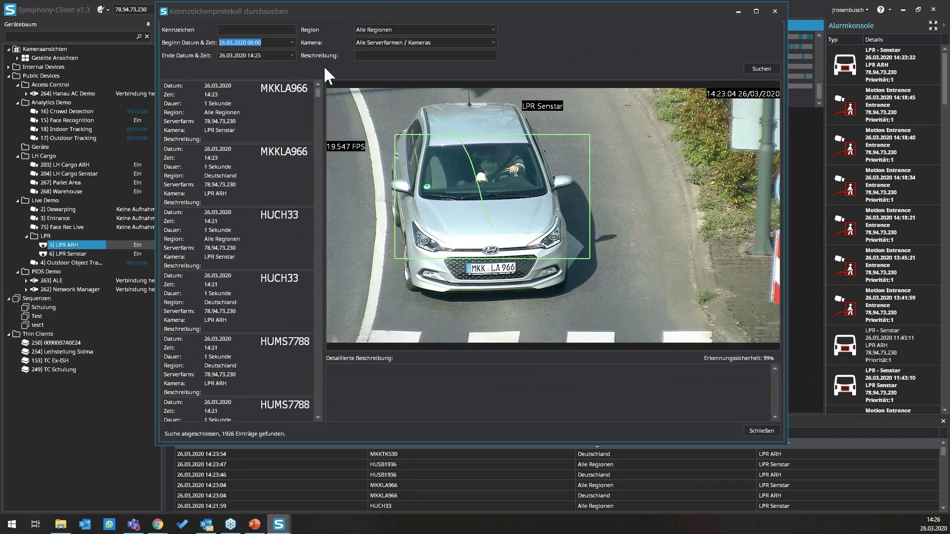
left_click(256, 31)
Search the plate log for HUCH from 23.03.2020 and play the first result
type("HUCH")
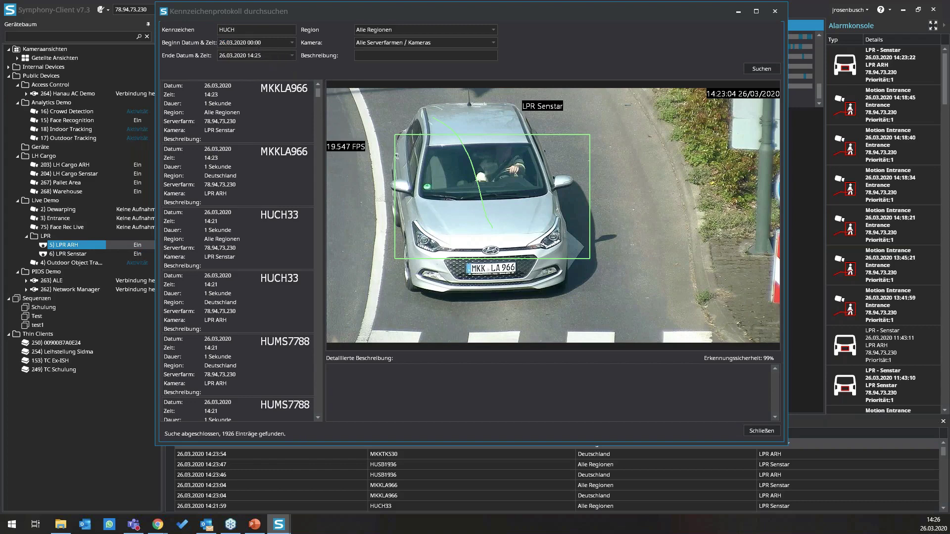
left_click(292, 43)
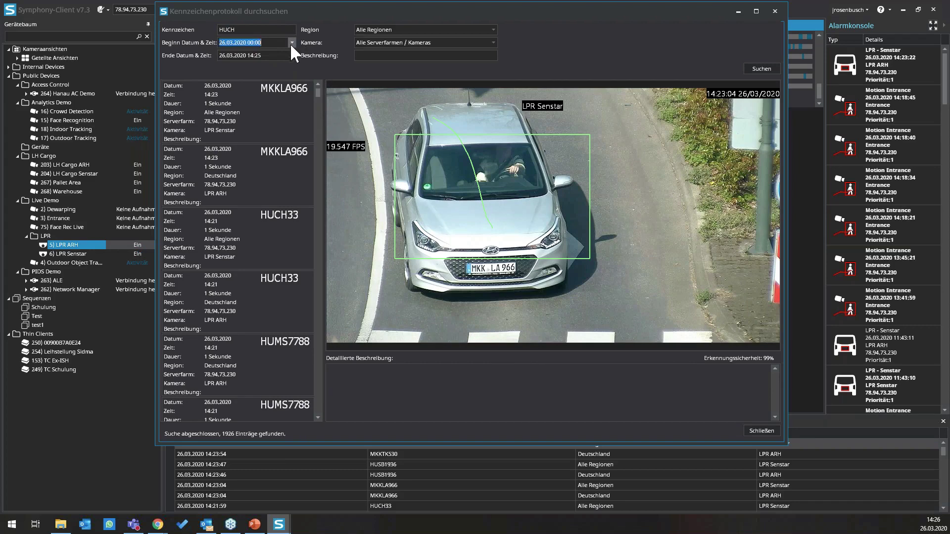
left_click(234, 130)
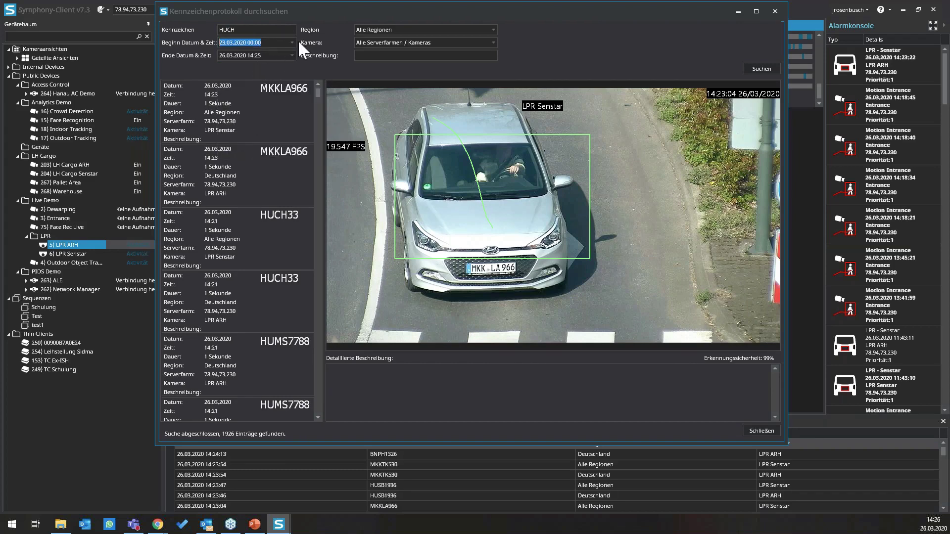
left_click(762, 66)
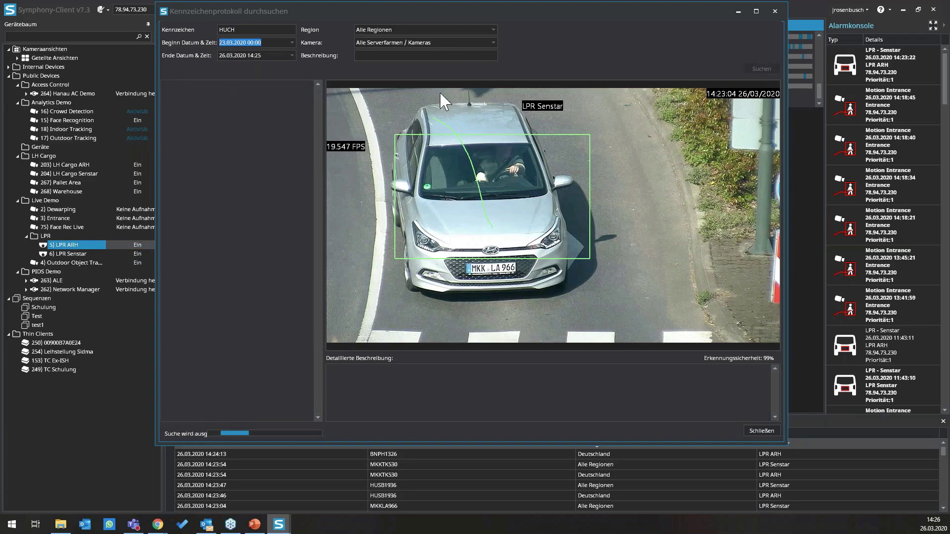
mouse_move(379, 93)
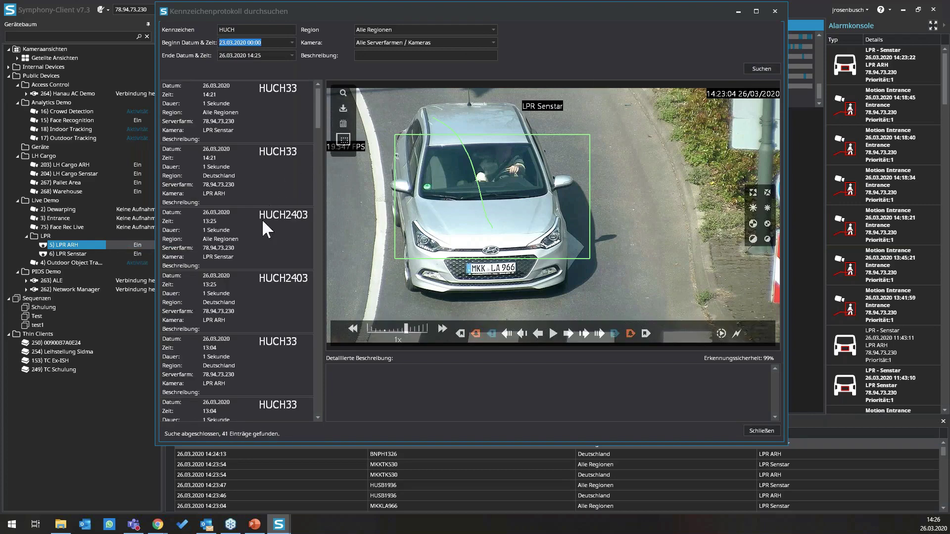
left_click(267, 86)
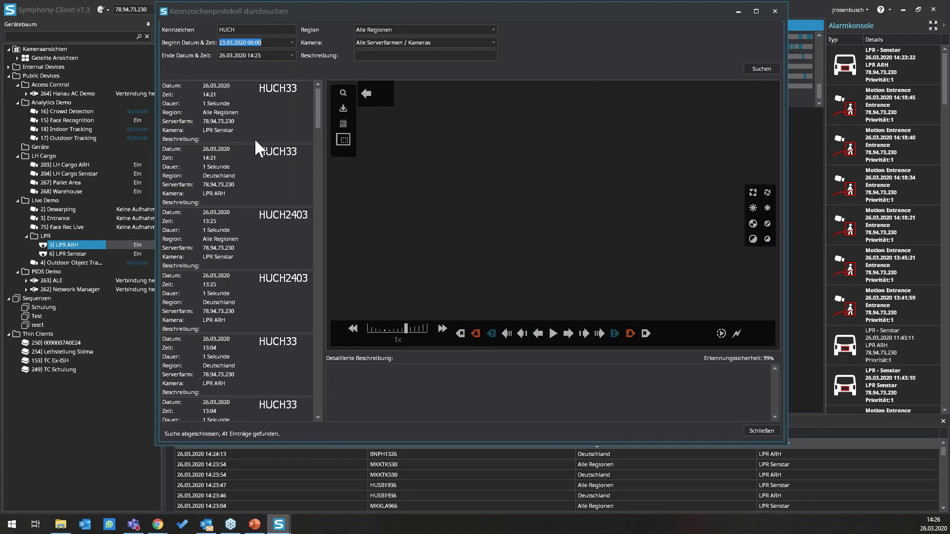
Narrow the search to HUCH33 and scroll through the 6 matching entries
left_click(256, 30)
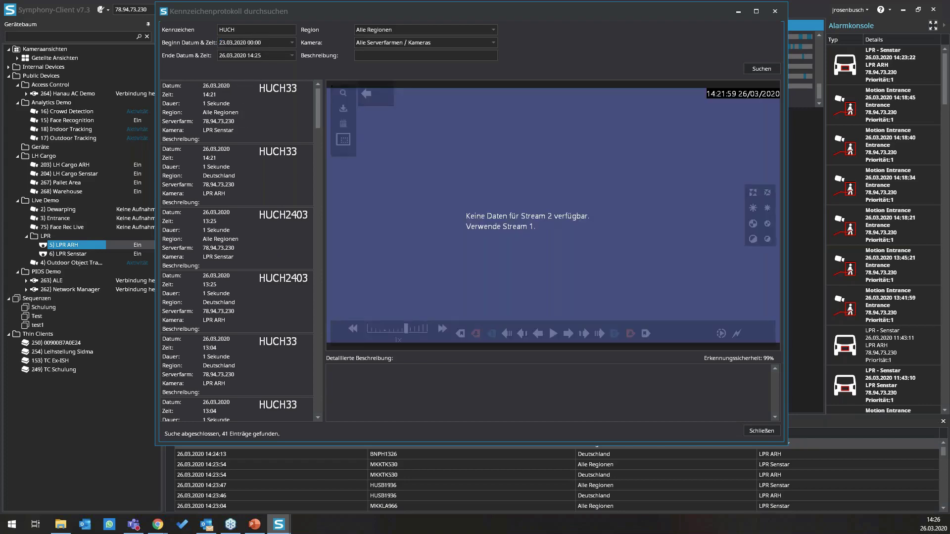
type("33")
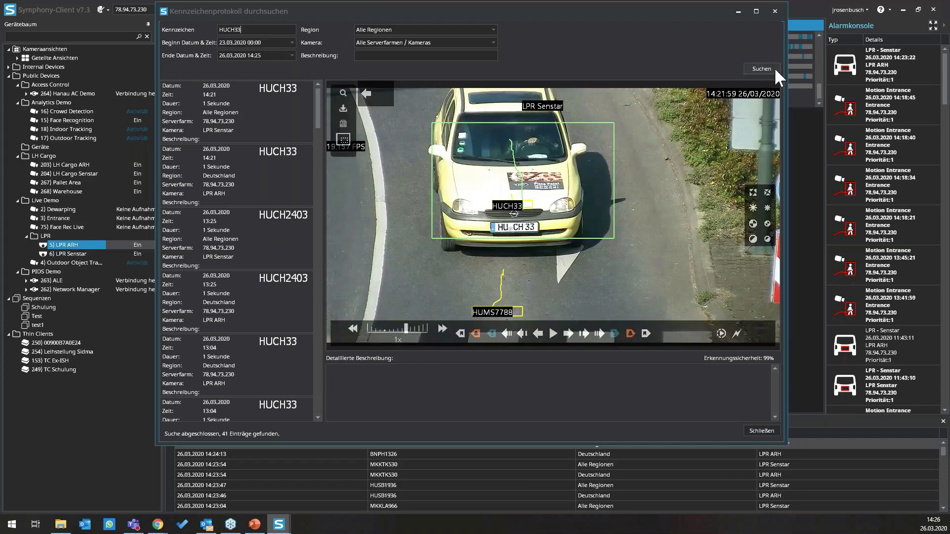
left_click(773, 69)
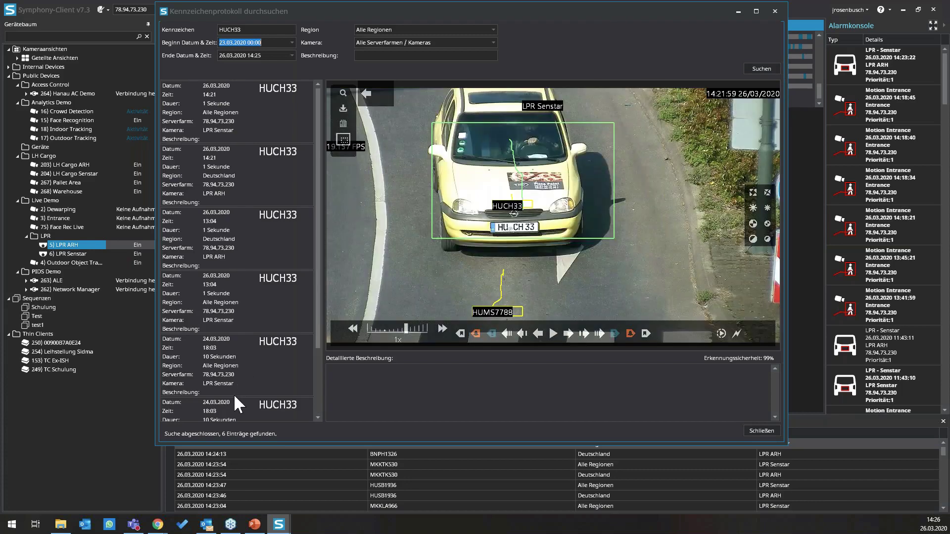
scroll(237, 409, "down", 5)
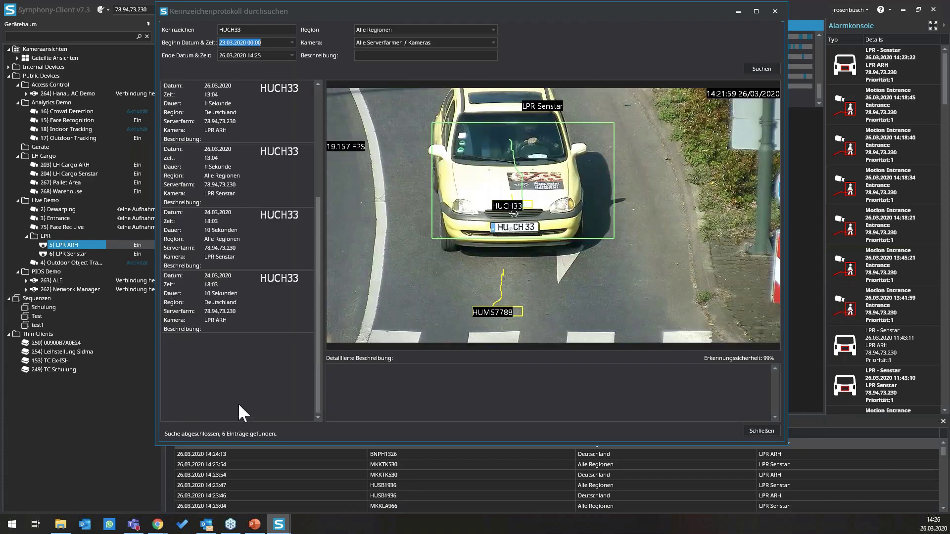
scroll(239, 403, "up", 3)
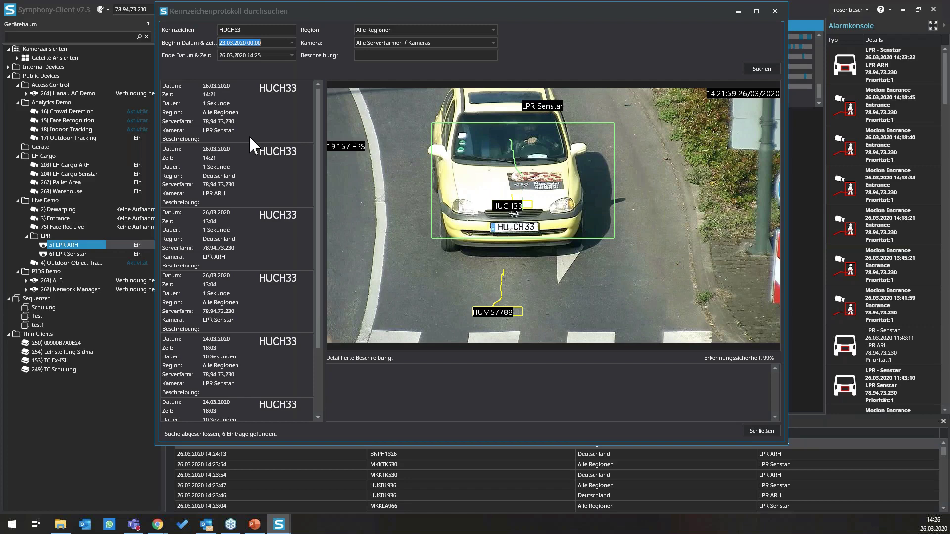
Clear the plate filter, search by region Polen, and play back the ELW8J15 detection
double_click(260, 29)
key("BackSpace")
key("Tab")
type("Polen")
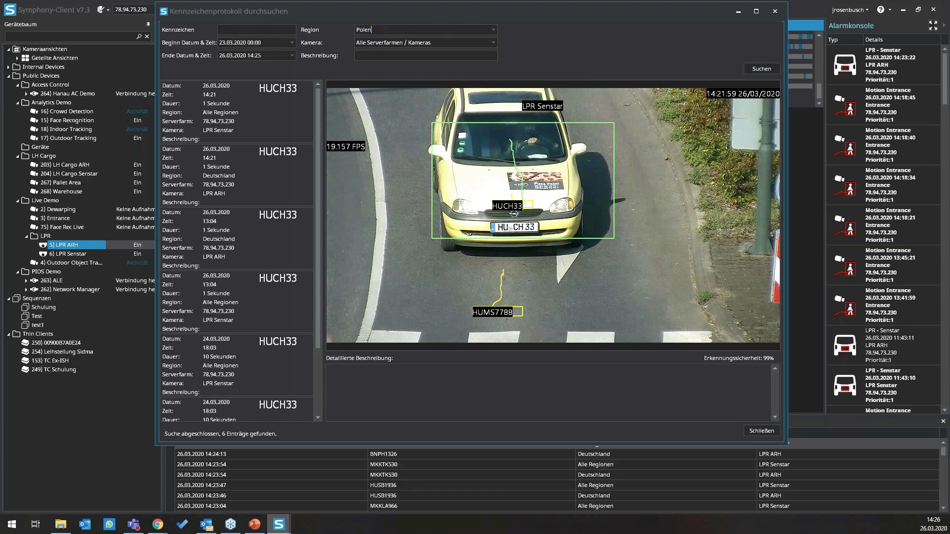
key("Return")
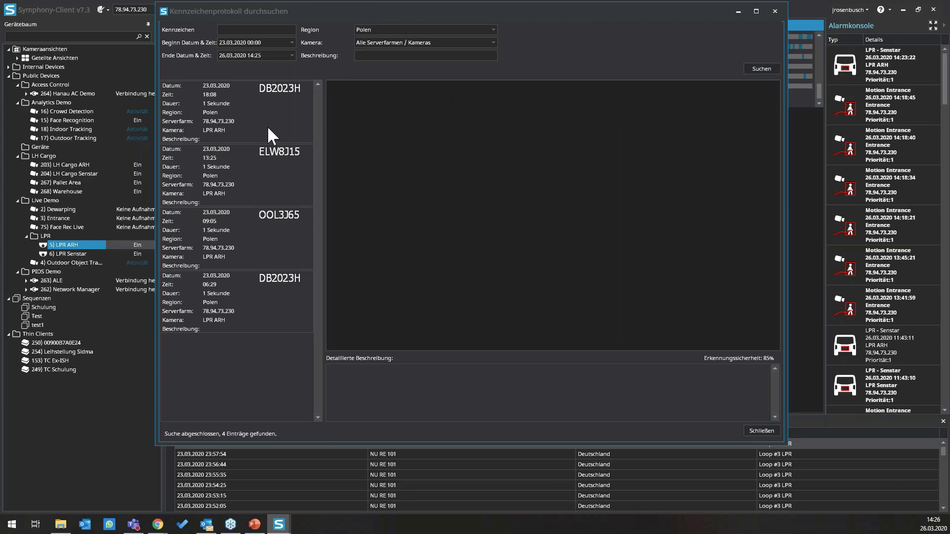
left_click(269, 128)
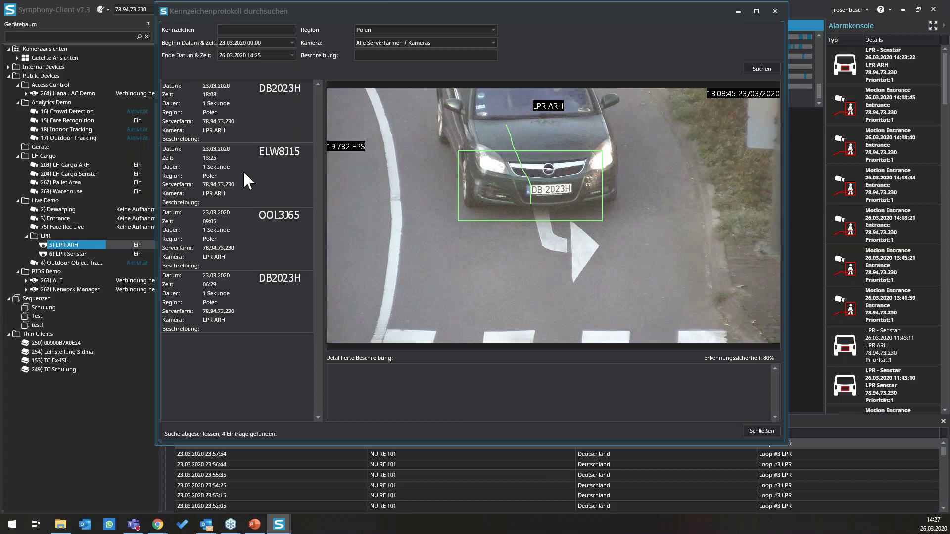
left_click(244, 172)
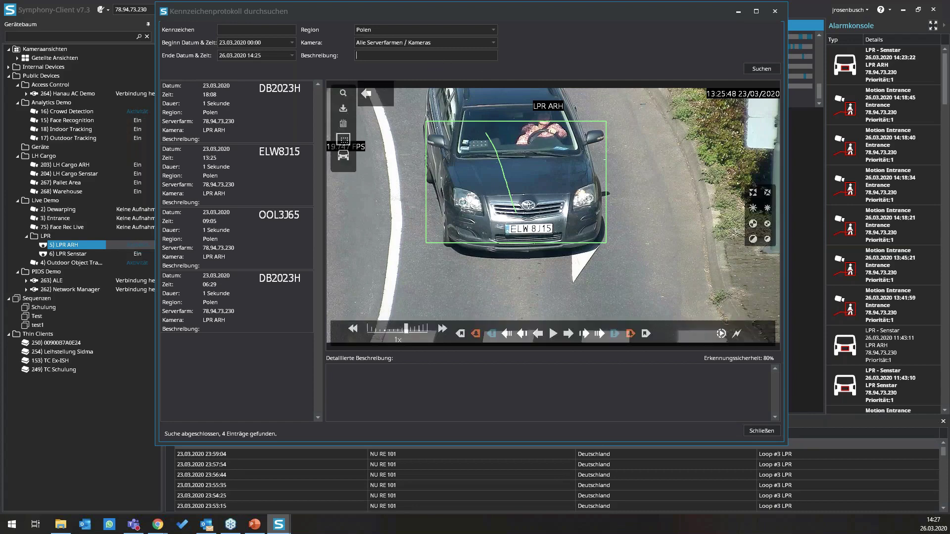
Close the plate-log search window and dismiss the LPR toolbar dropdown
left_click(775, 11)
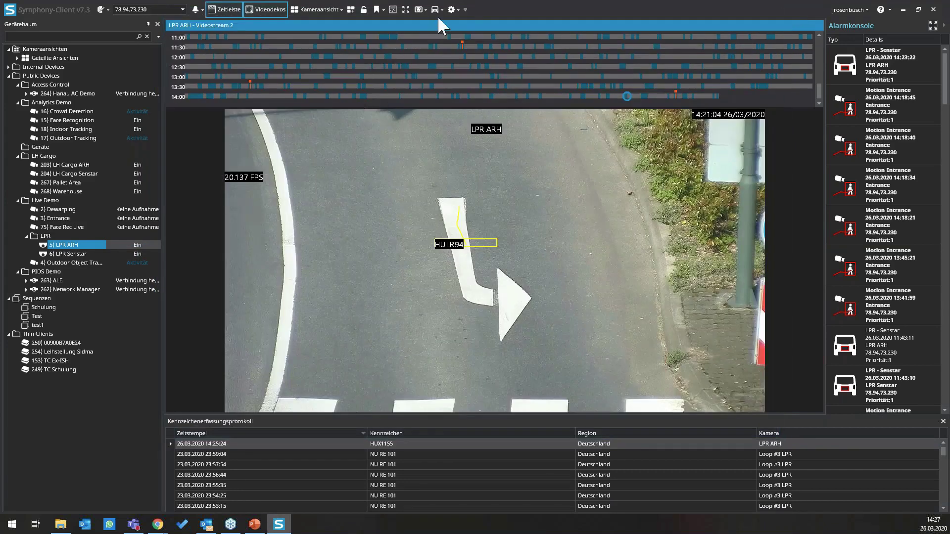
left_click(442, 10)
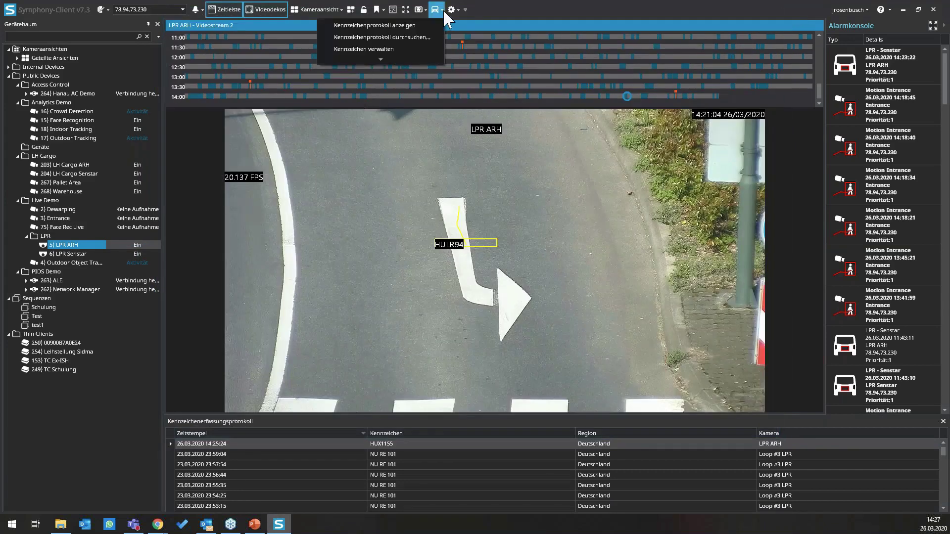
left_click(414, 47)
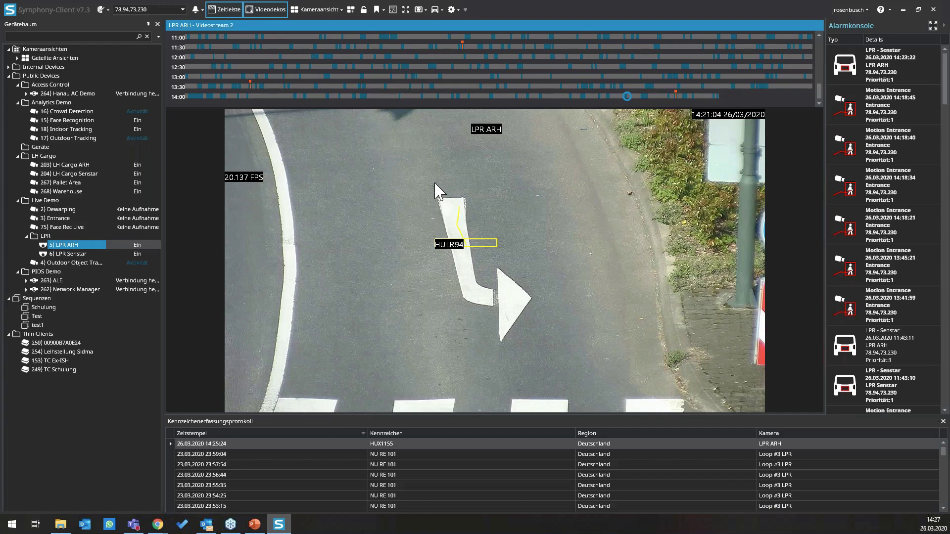
mouse_move(434, 183)
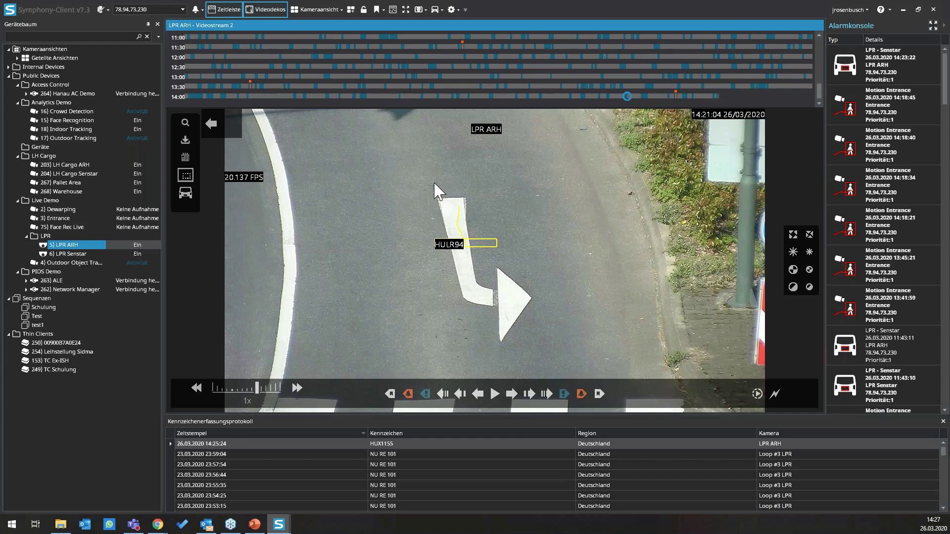
left_click(185, 193)
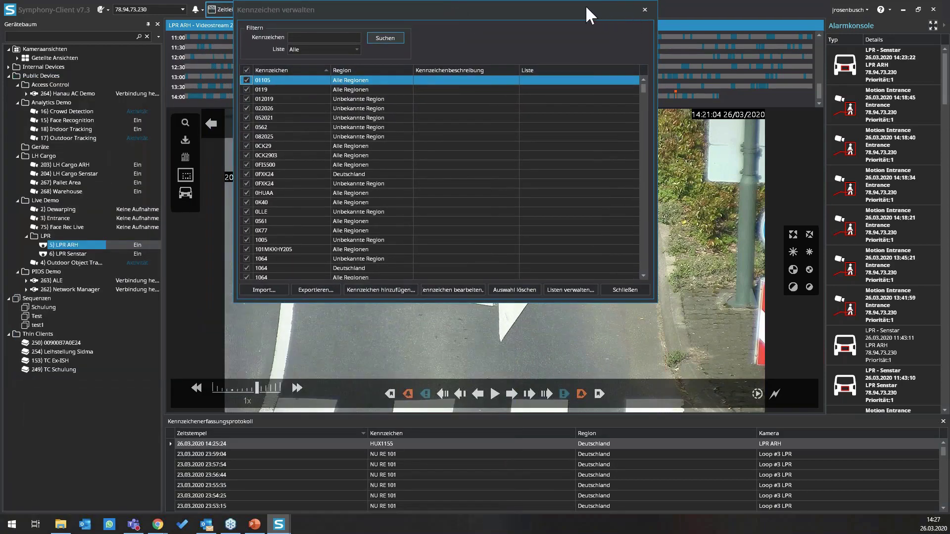
left_click_drag(503, 9, 445, 13)
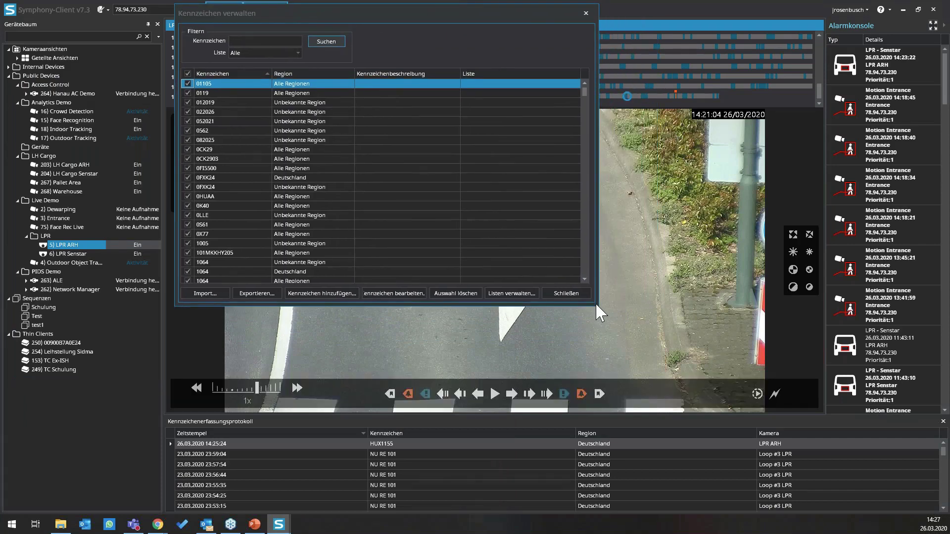
left_click_drag(583, 91, 491, 55)
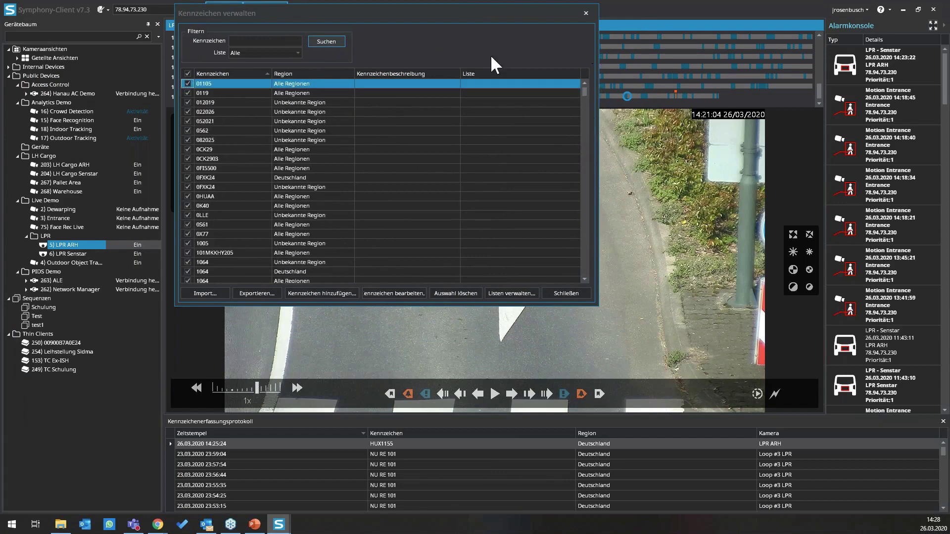
left_click(264, 40)
type("HUal")
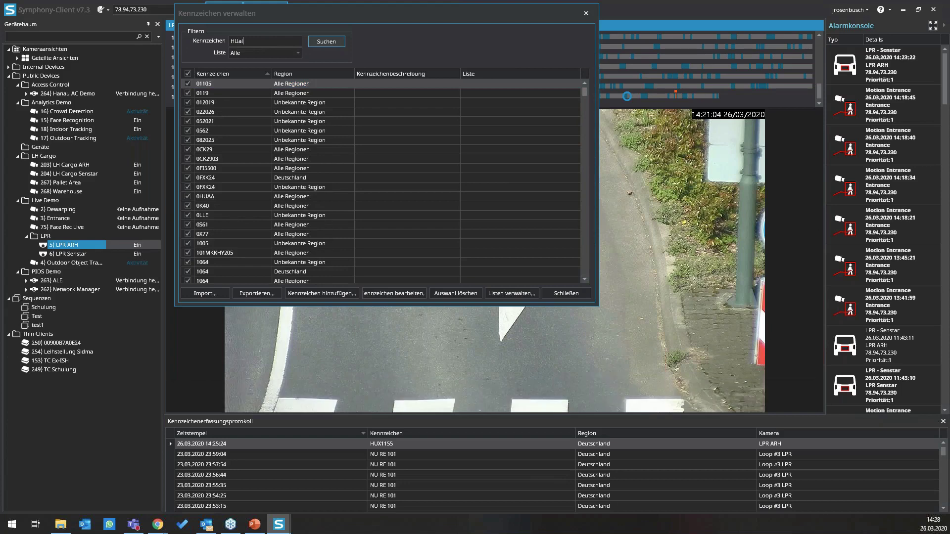
key("Return")
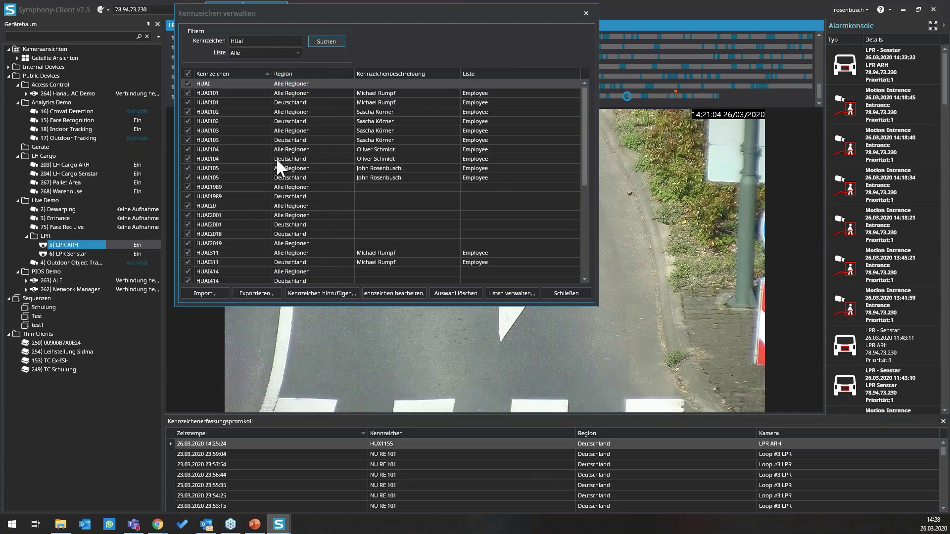
left_click(228, 92)
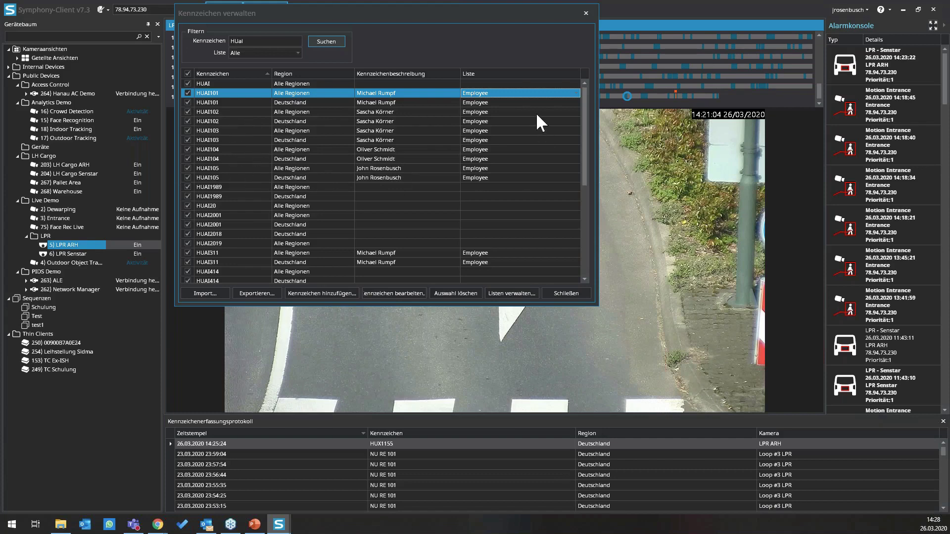
left_click(506, 292)
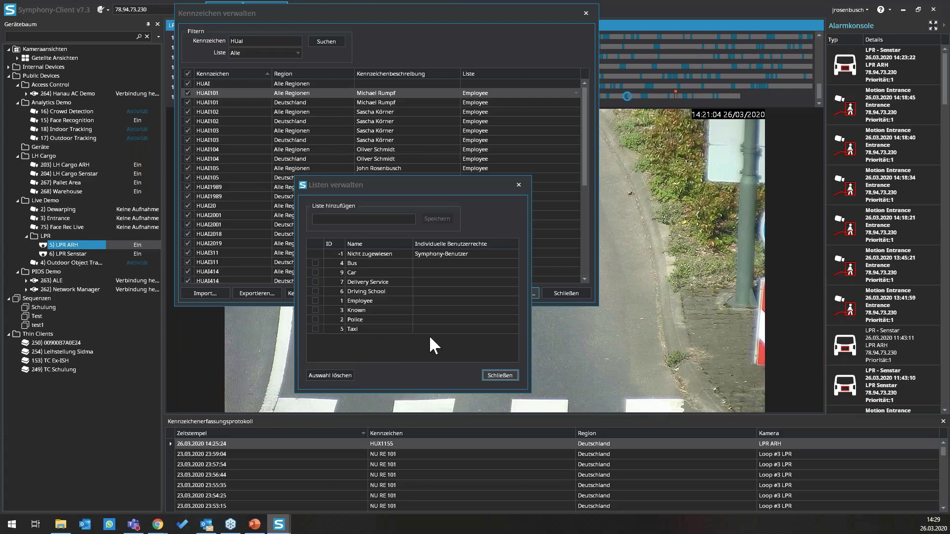
left_click(518, 184)
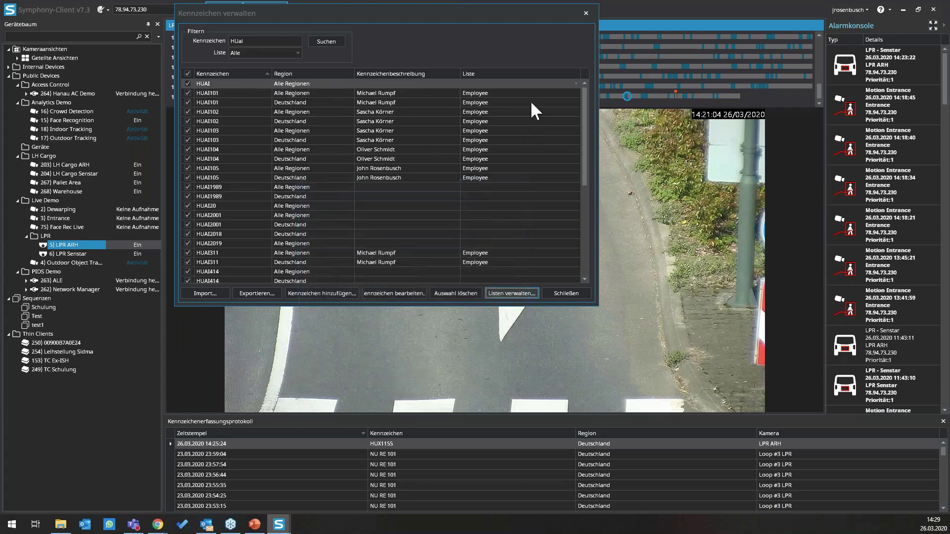
left_click(567, 94)
left_click(575, 92)
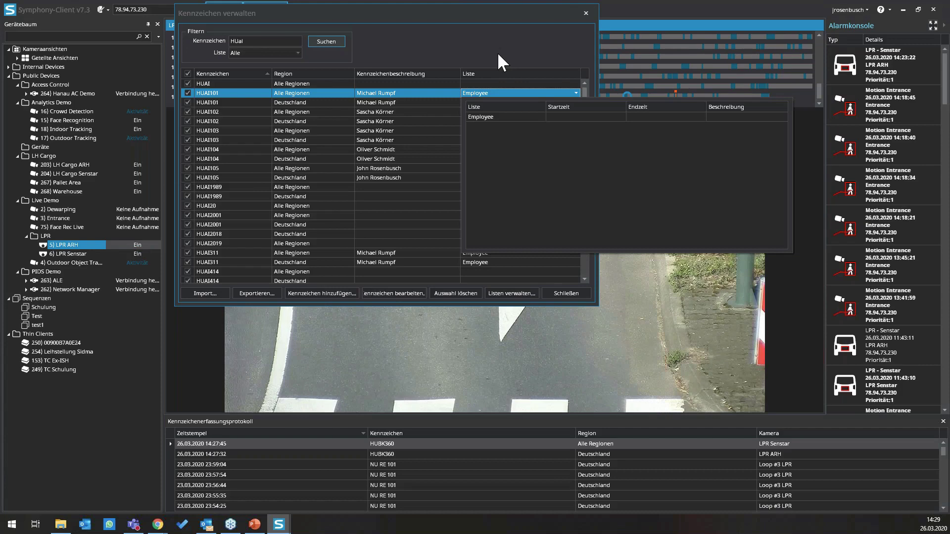
Close the plate management window and switch to the Web Config in the browser
left_click(585, 13)
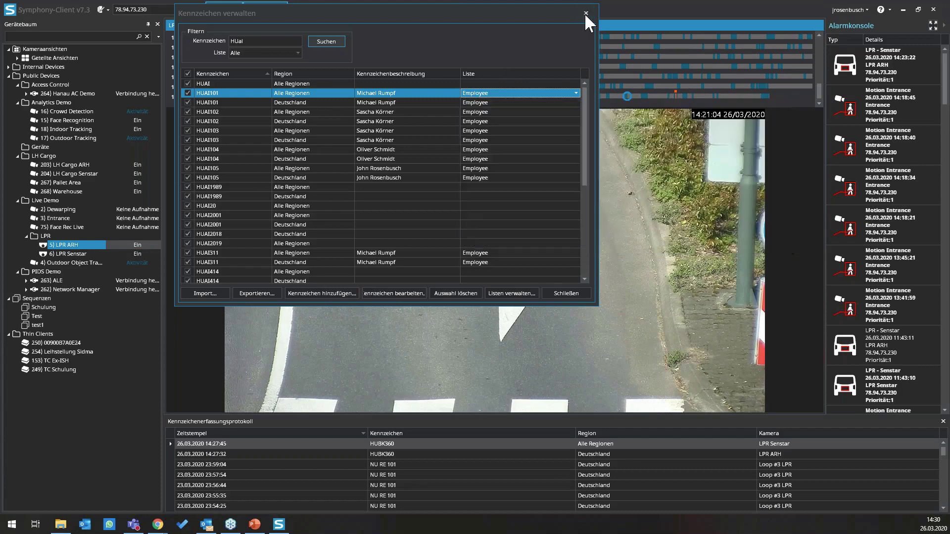
left_click(585, 13)
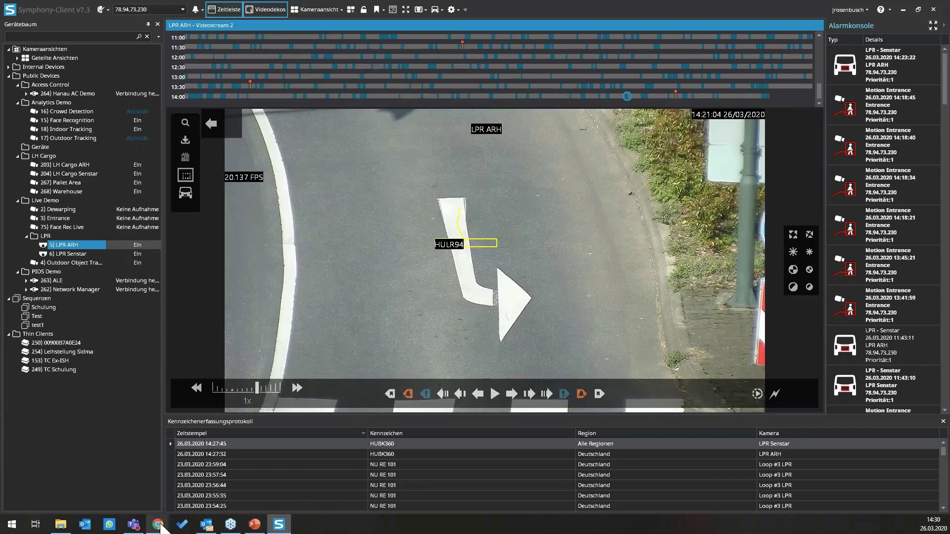
key("alt+Tab")
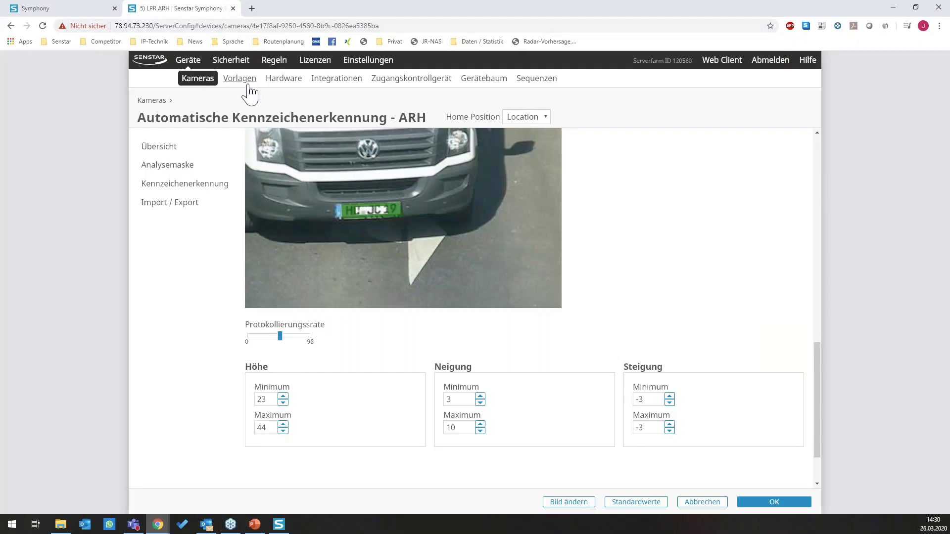
In Regeln, discard unsaved changes and add a rule named 'Test - Mitarbeiter > Schrannke auf'
scroll(236, 232, "up", 10)
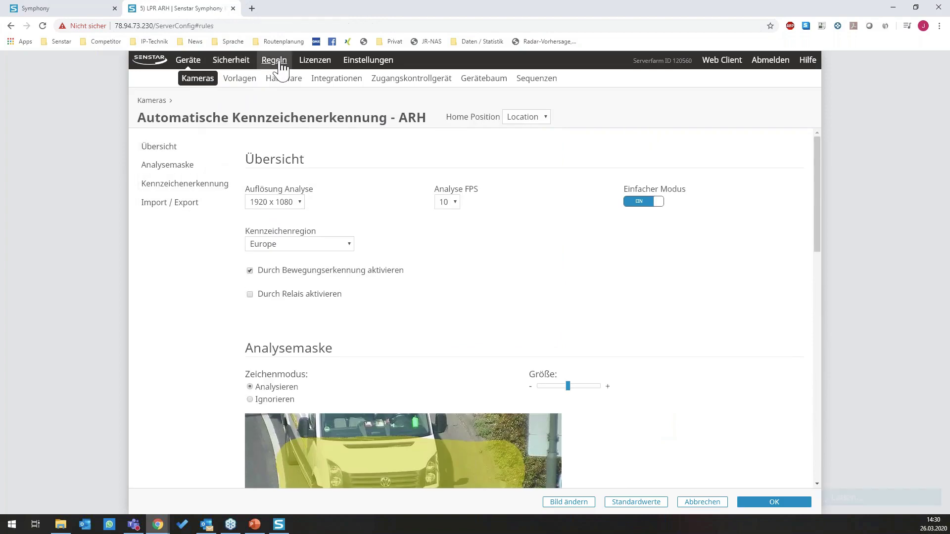
left_click(275, 61)
left_click(485, 317)
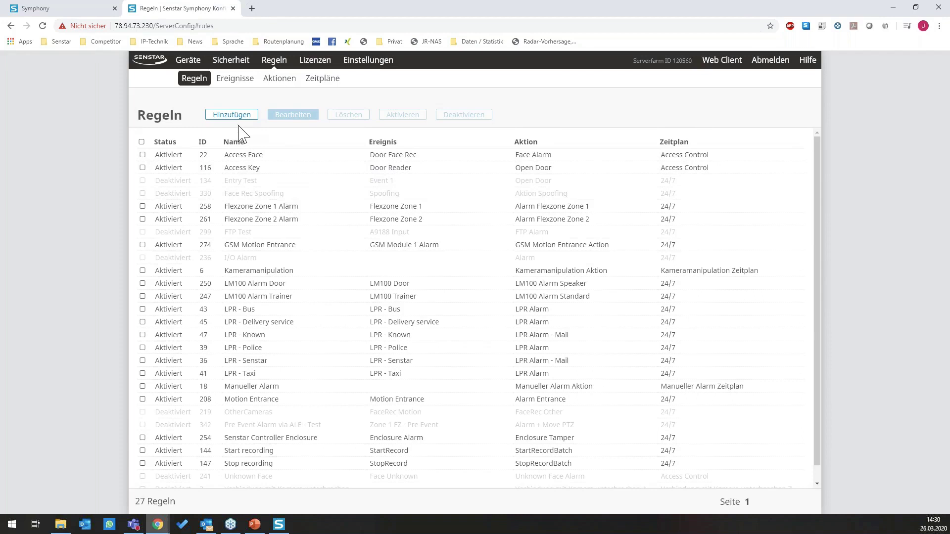
left_click(232, 115)
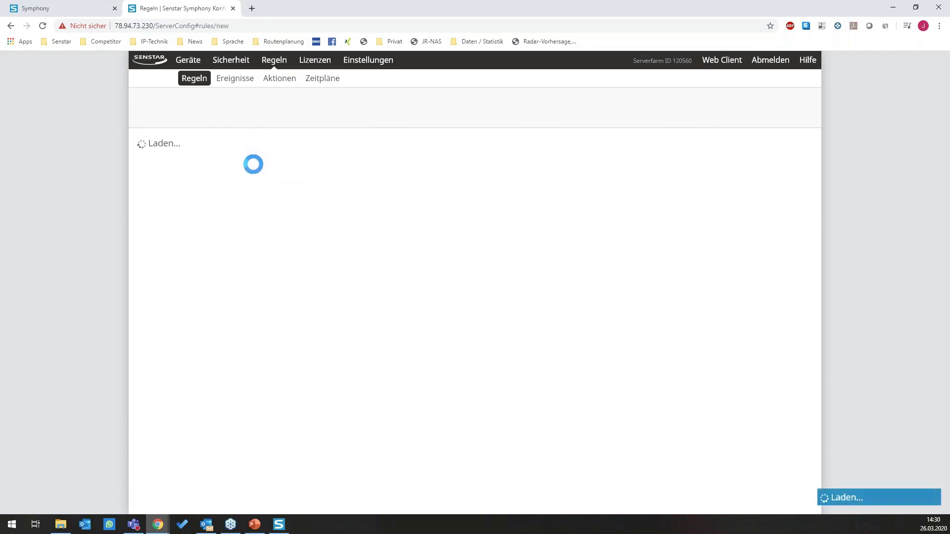
left_click_drag(304, 194, 178, 202)
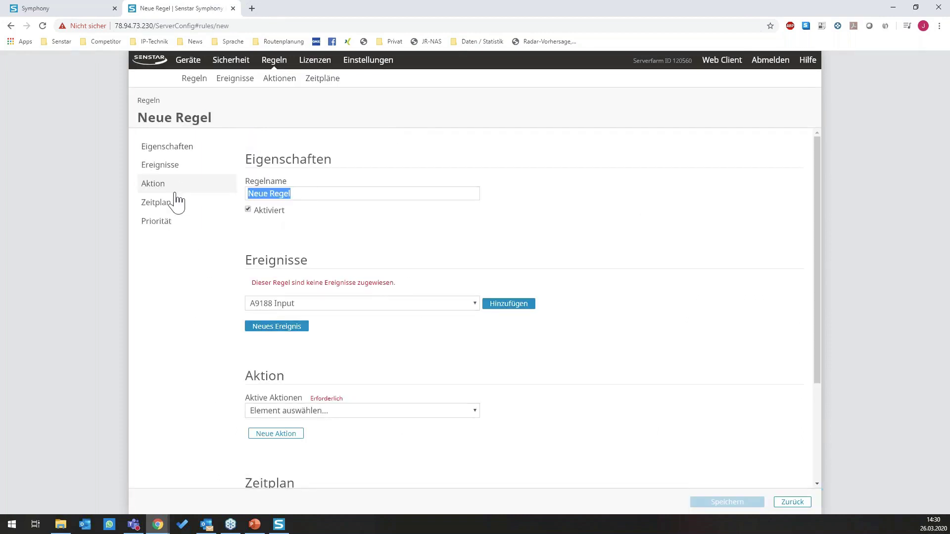
type("Test")
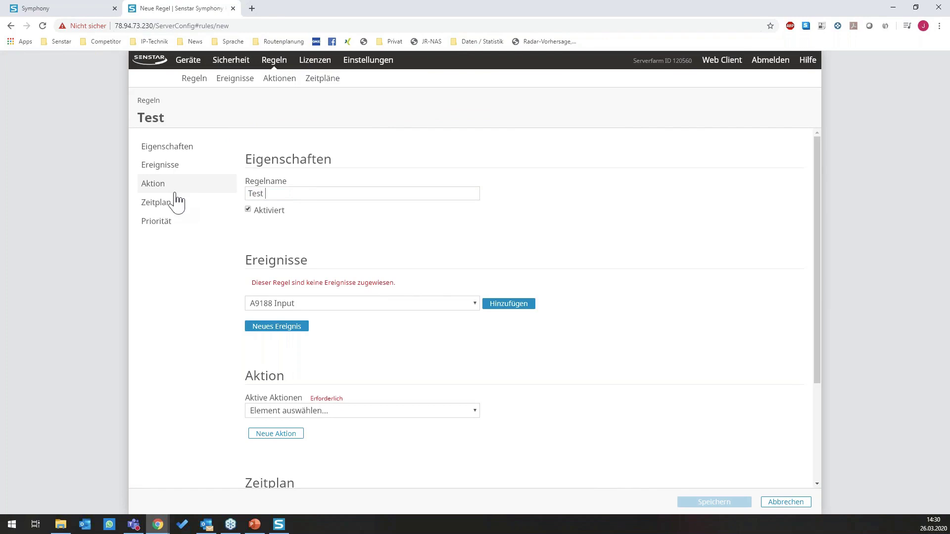
type(" - Mitarbeiter")
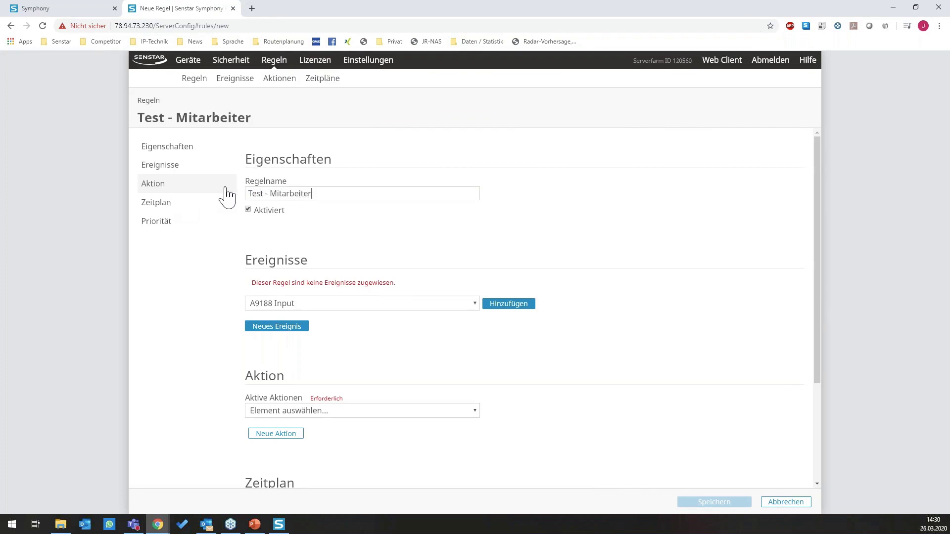
type(" > Schrannke auf")
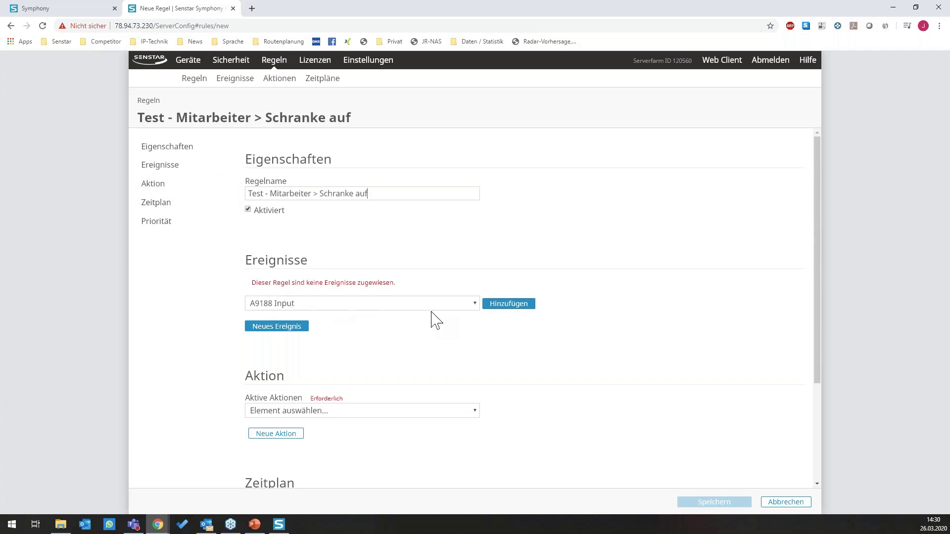
scroll(442, 322, "down", 1)
Create a new event named 'Kennzeichen Mitarbeiter'
left_click(287, 287)
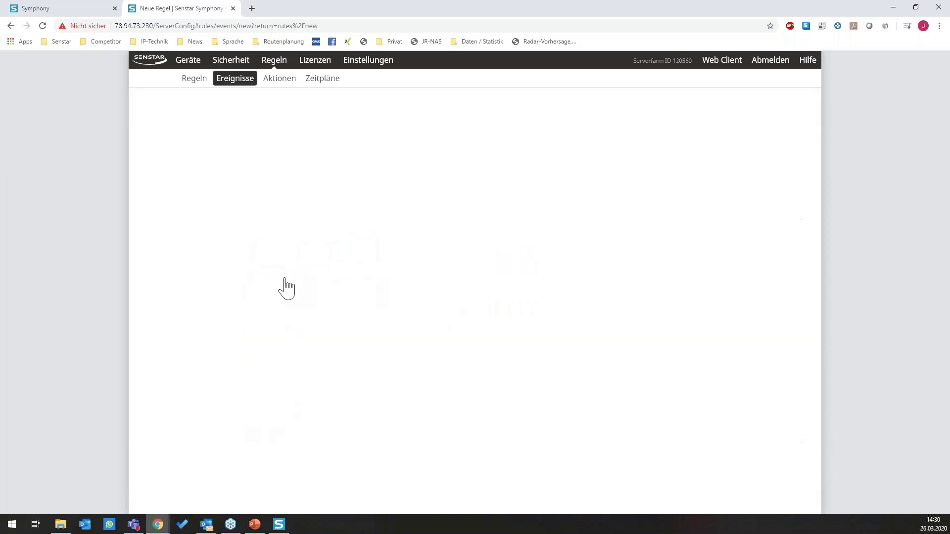
left_click(259, 194)
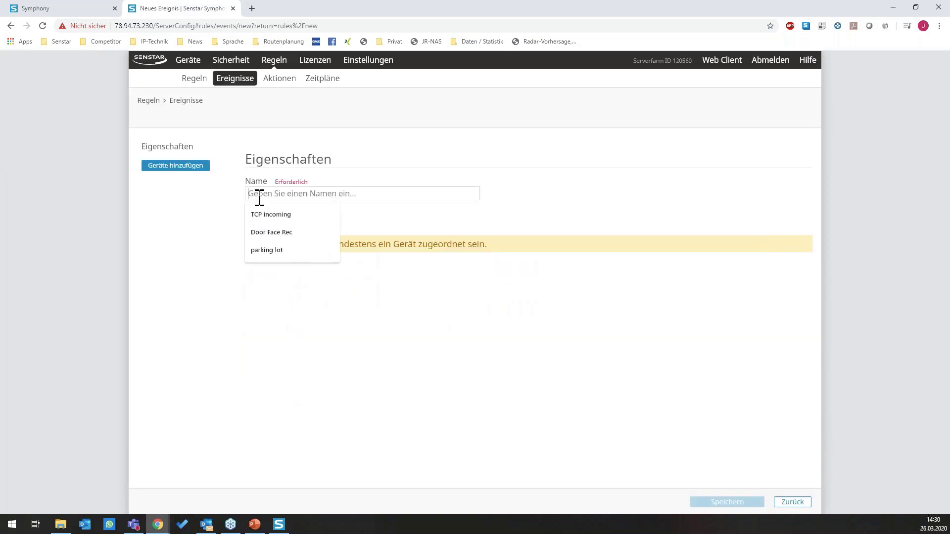
type("Kennzeichen ")
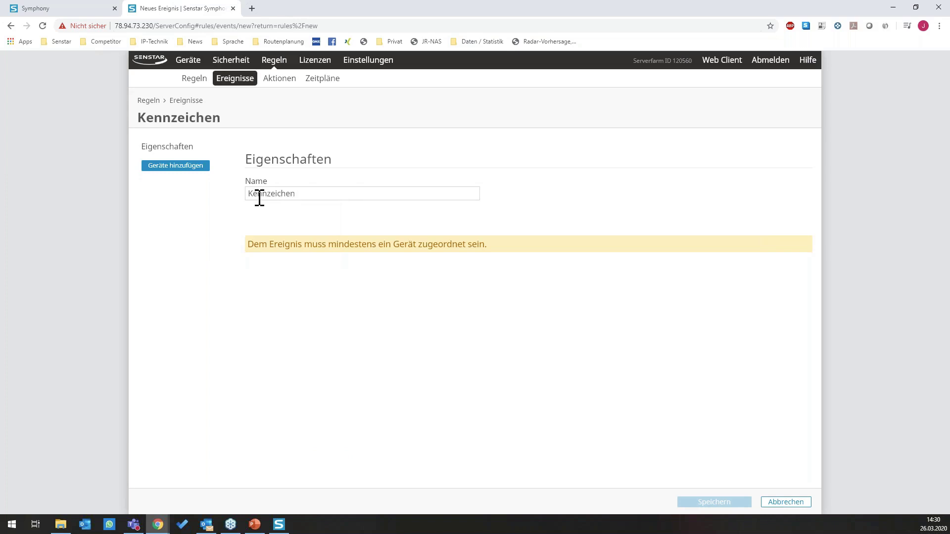
type("Mitarbeiter")
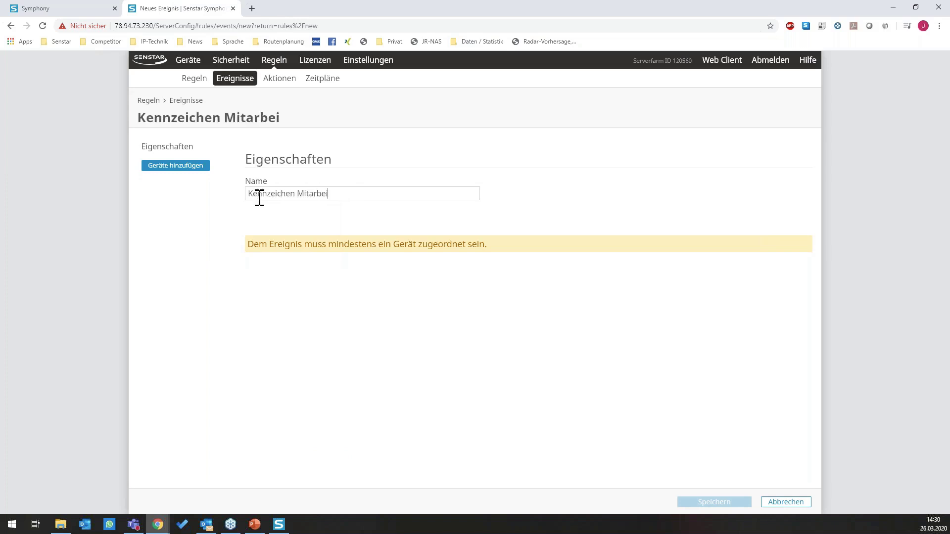
Set LPR ARH > Camera Tour > Location as the event's triggering device
left_click(174, 167)
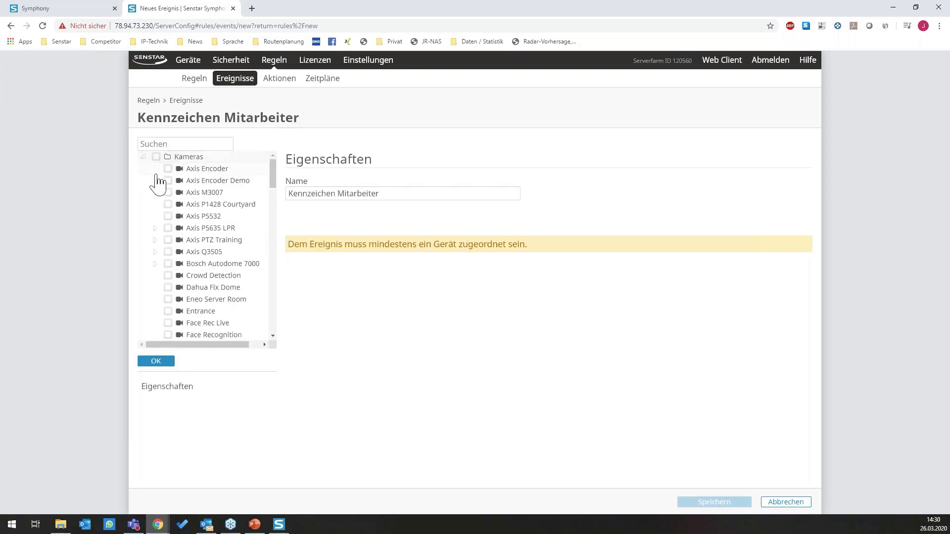
scroll(171, 225, "down", 4)
scroll(173, 228, "down", 3)
scroll(174, 231, "up", 10)
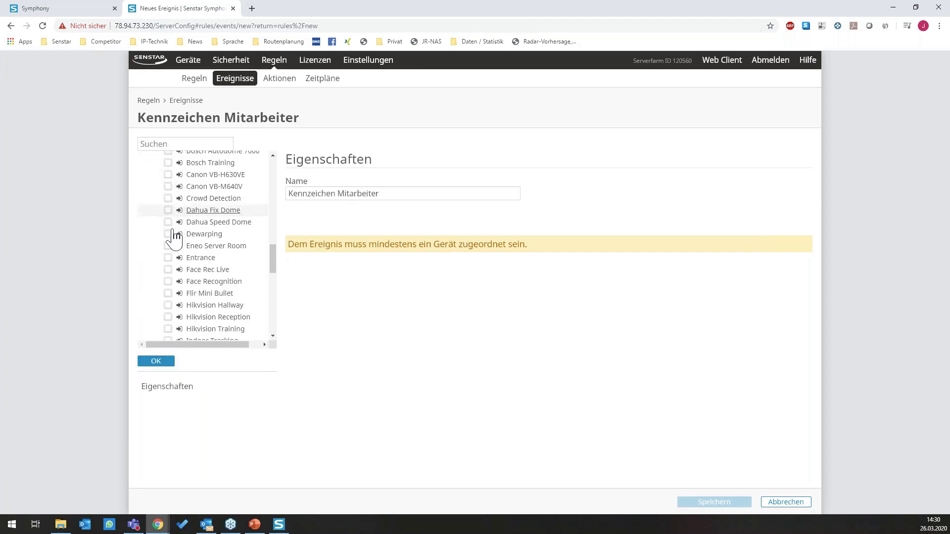
scroll(173, 238, "down", 3)
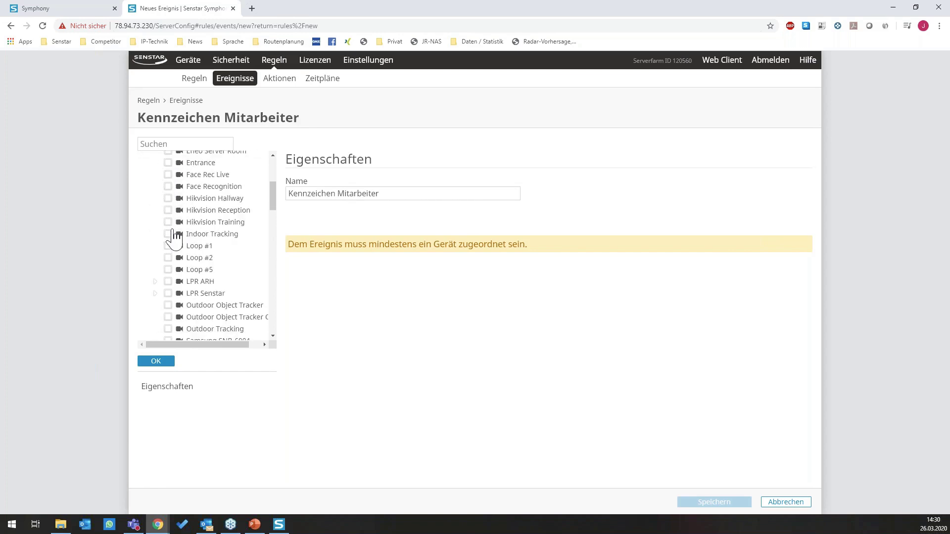
left_click(155, 282)
left_click(167, 294)
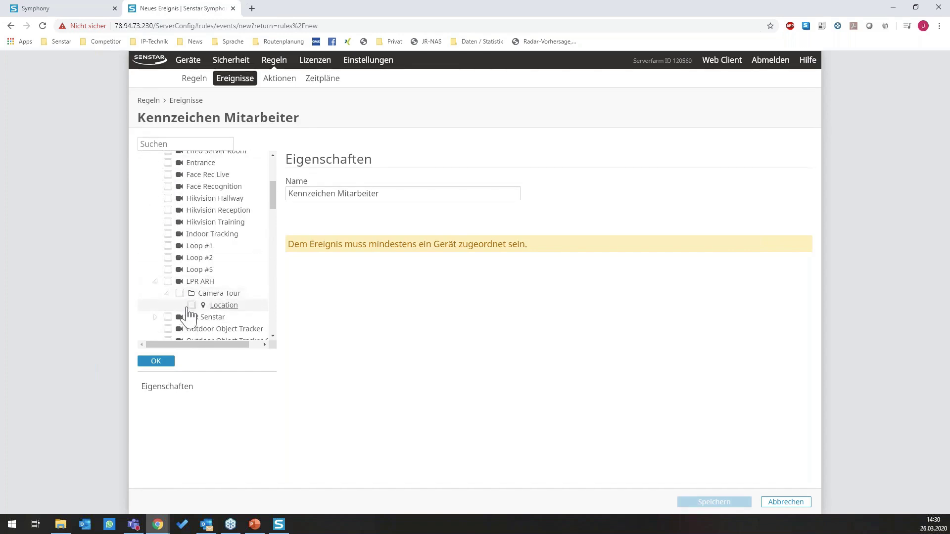
left_click(192, 305)
left_click(149, 363)
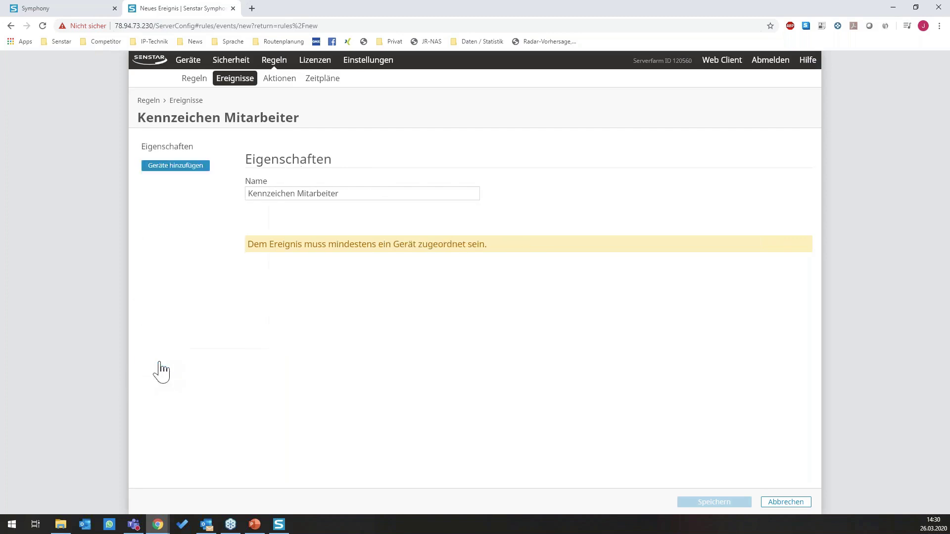
Use 'Automatische Kennzeichenerkennung - ARH', alarming only for Employee-listed plates, and save the event
left_click(377, 283)
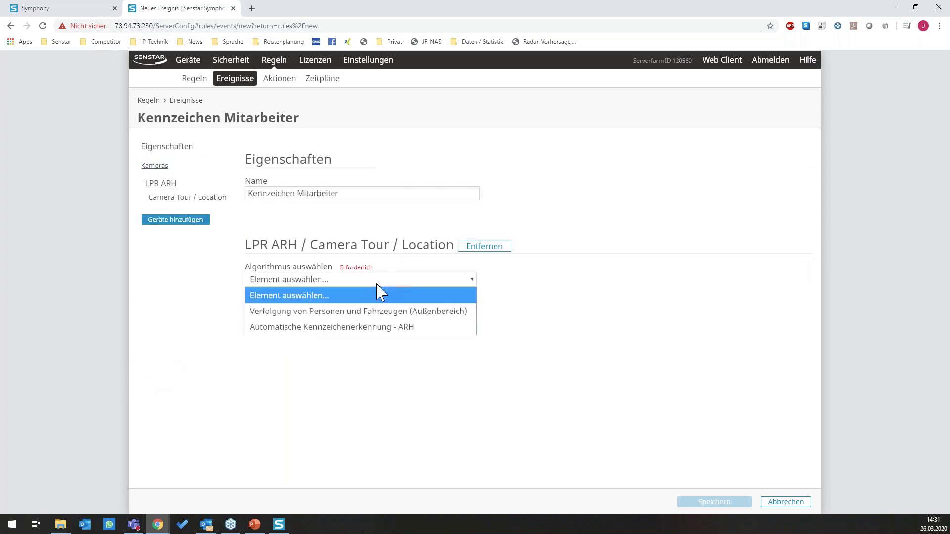
left_click(372, 329)
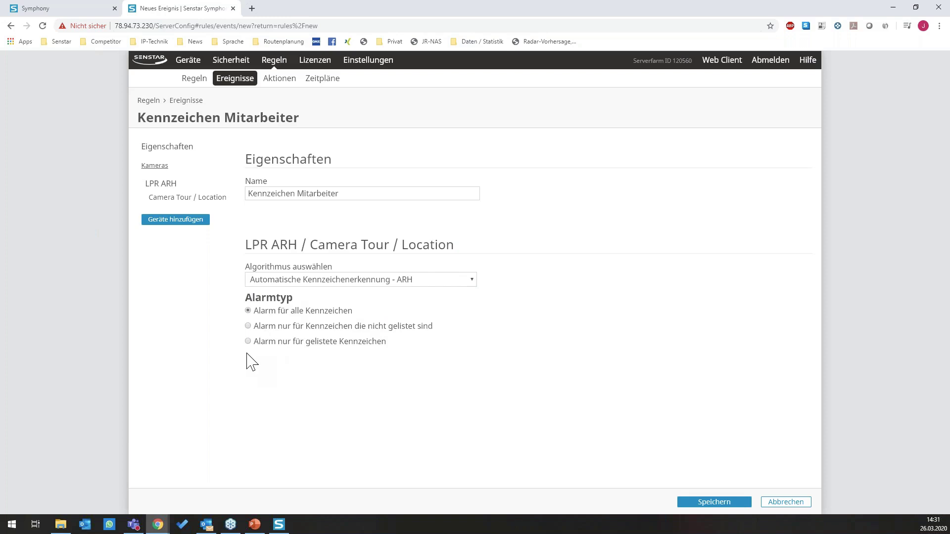
mouse_move(261, 340)
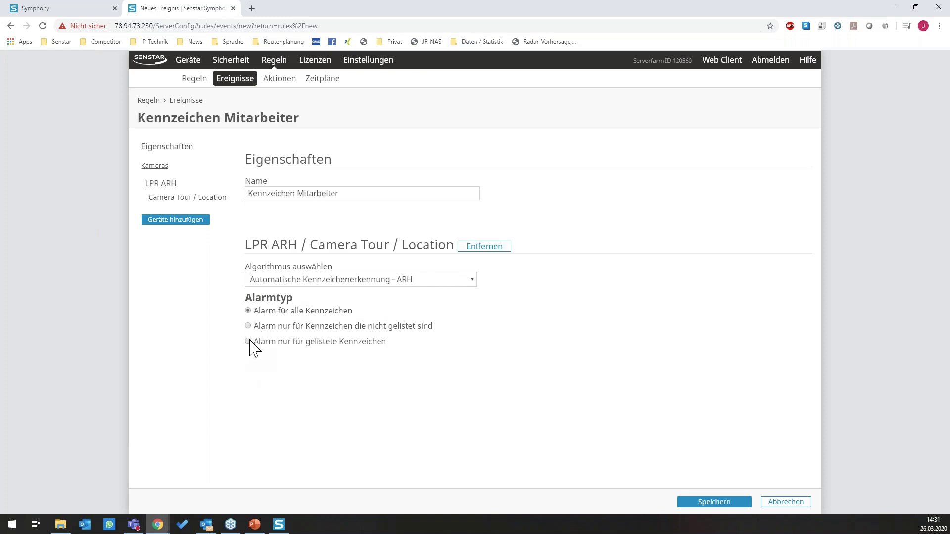
left_click(247, 341)
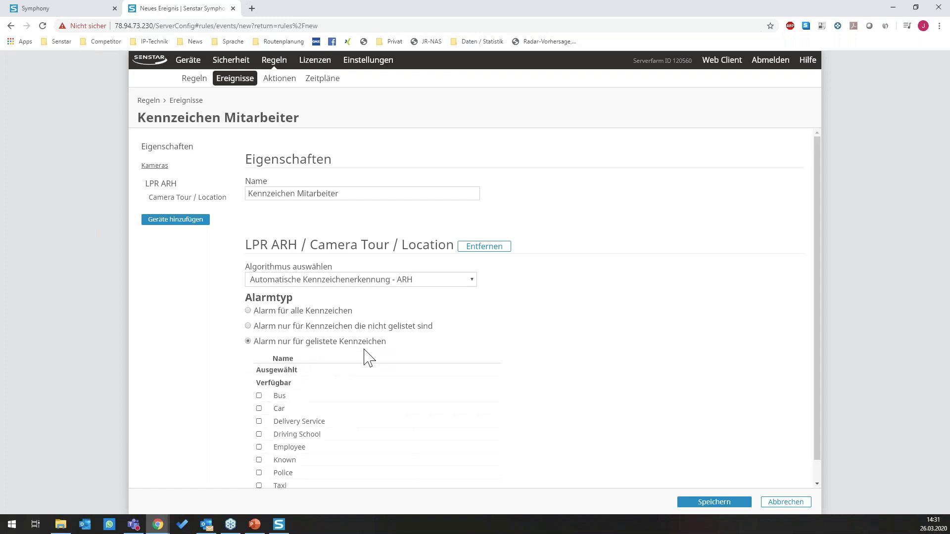
left_click(258, 447)
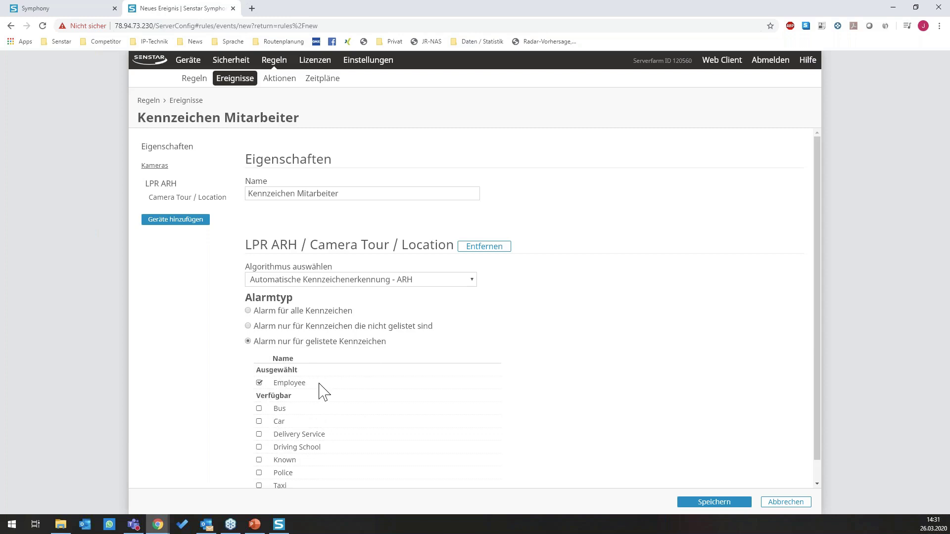
left_click(720, 502)
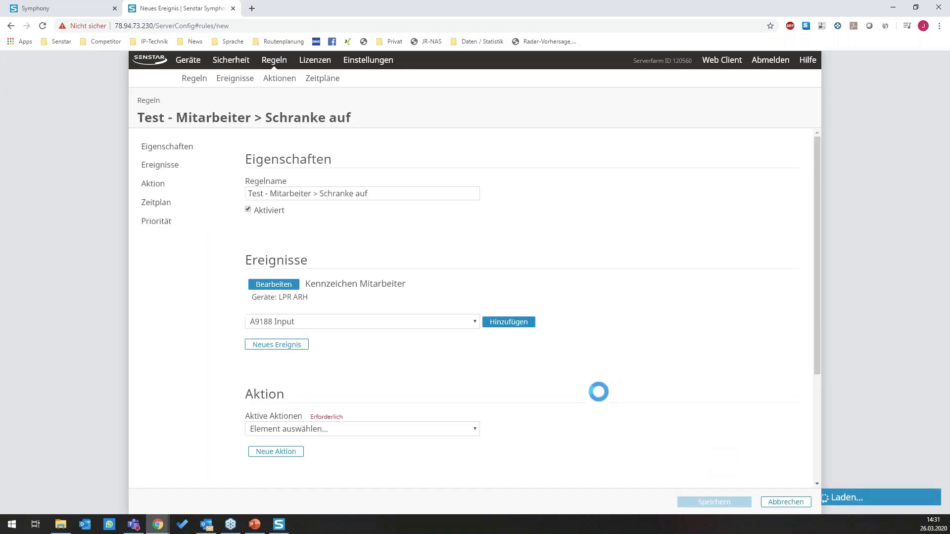
Start a new action with a Relais section that uses Axis PTZ Training as the relay hardware
left_click(288, 465)
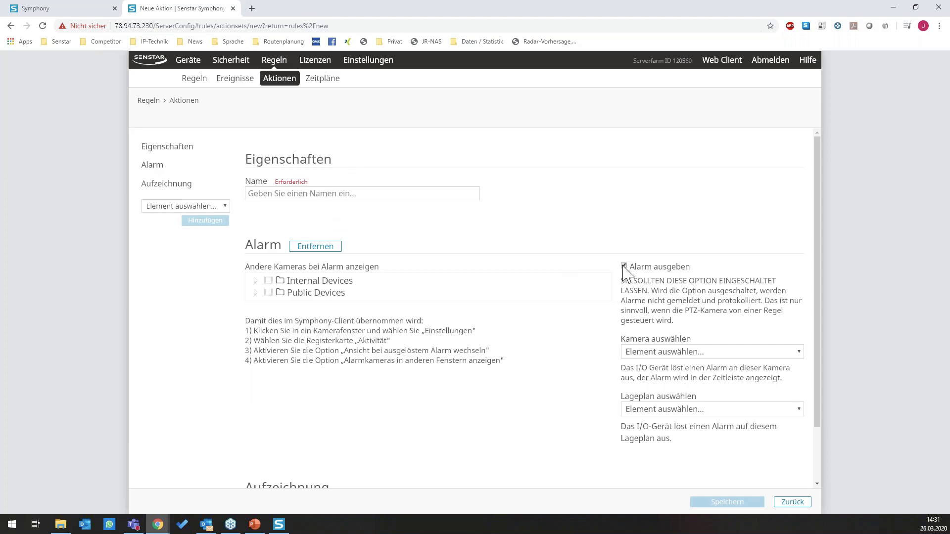
left_click(167, 208)
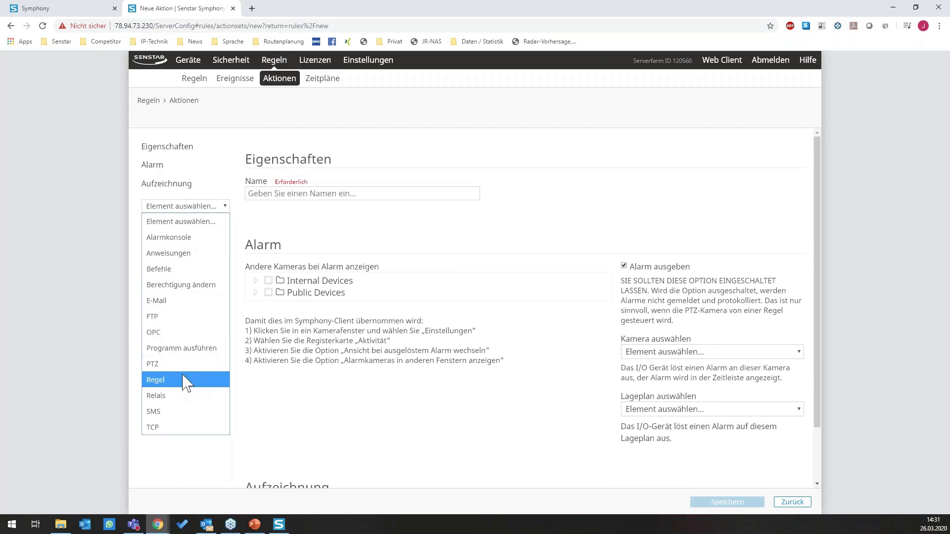
left_click(187, 396)
left_click(196, 220)
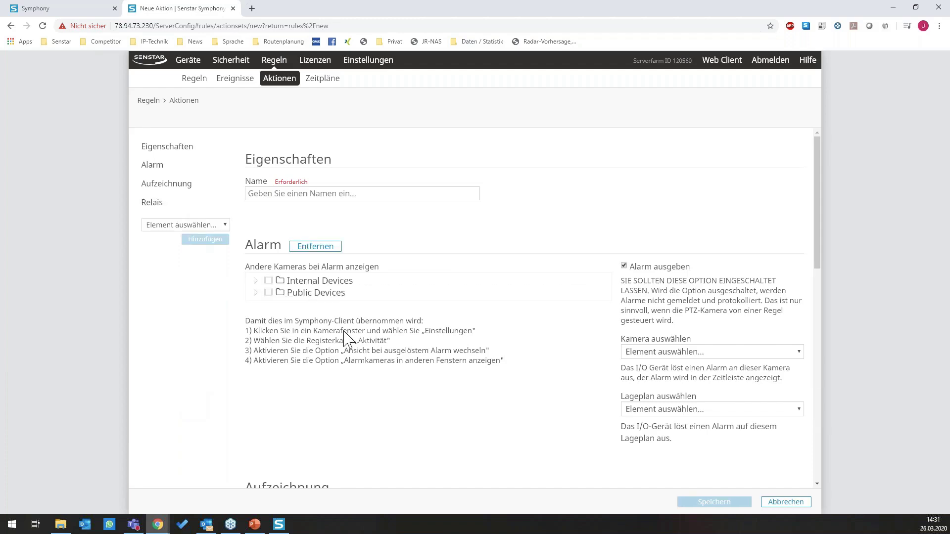
scroll(348, 337, "down", 5)
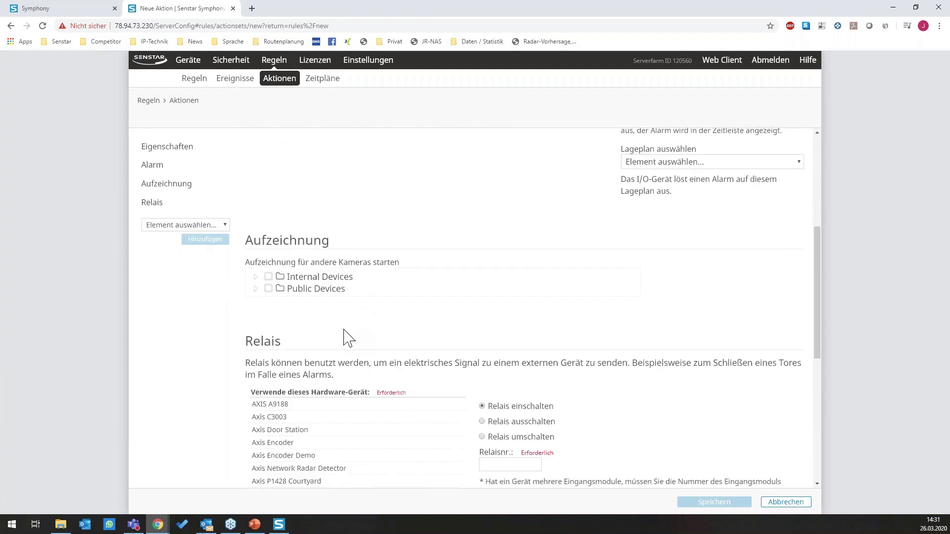
left_click_drag(817, 317, 825, 398)
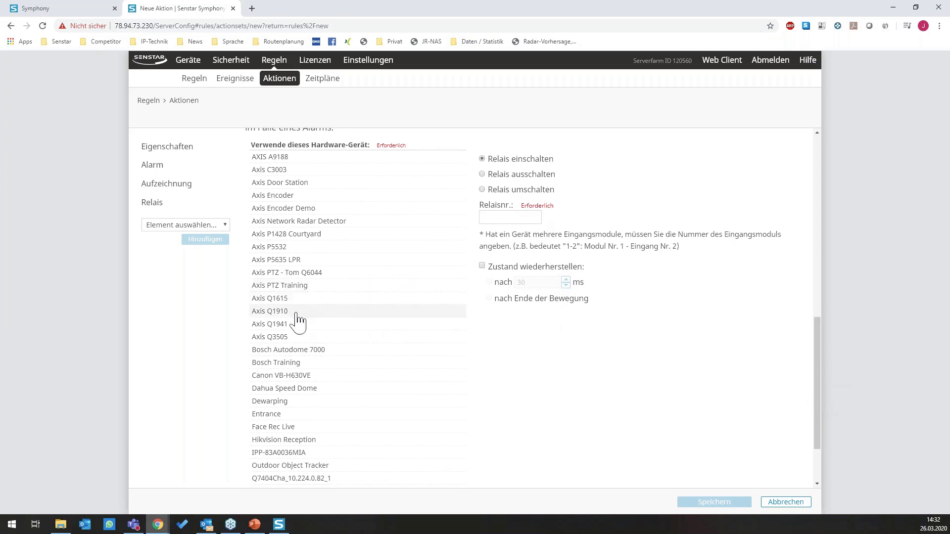
left_click(275, 290)
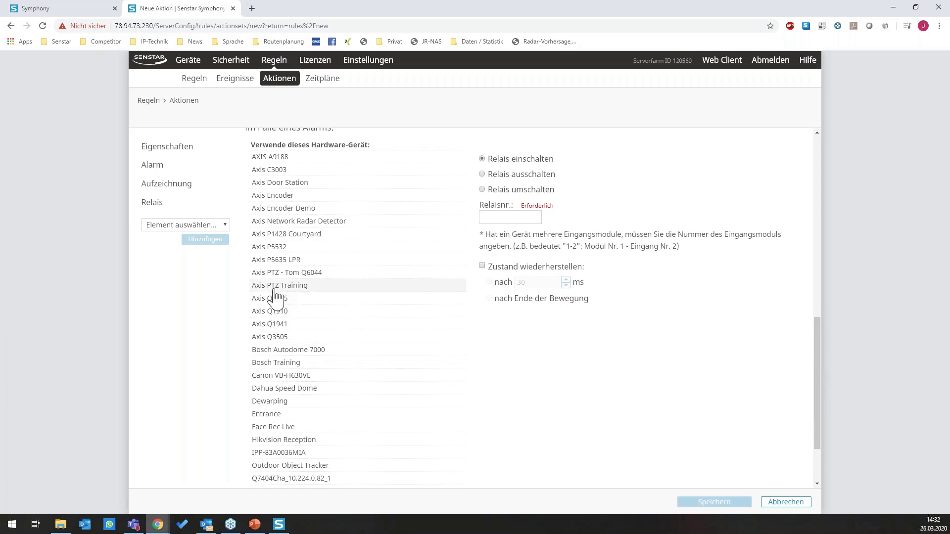
Set relay number 1 with state restore after the delay, name the action 'Schranke auf', and save
left_click(512, 218)
type("1")
left_click(482, 266)
double_click(511, 283)
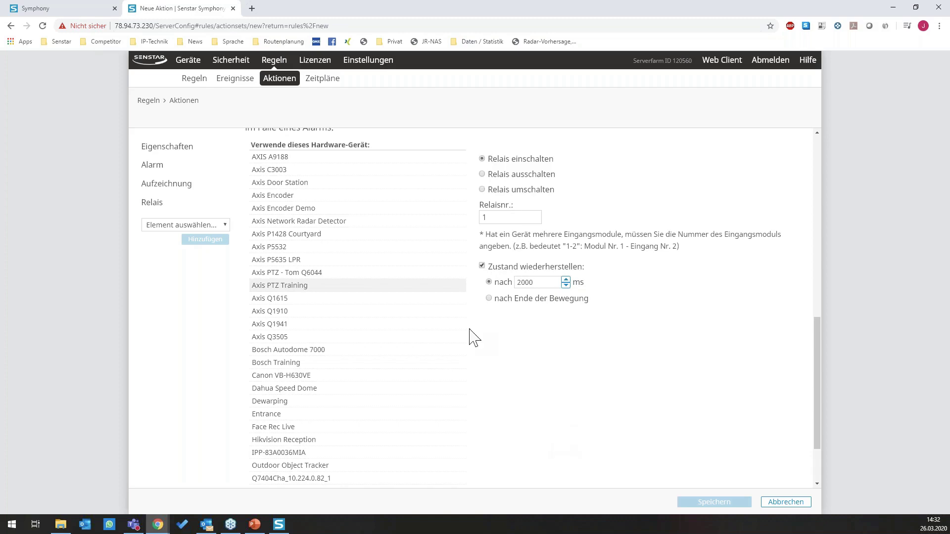
scroll(478, 322, "up", 10)
scroll(478, 324, "up", 2)
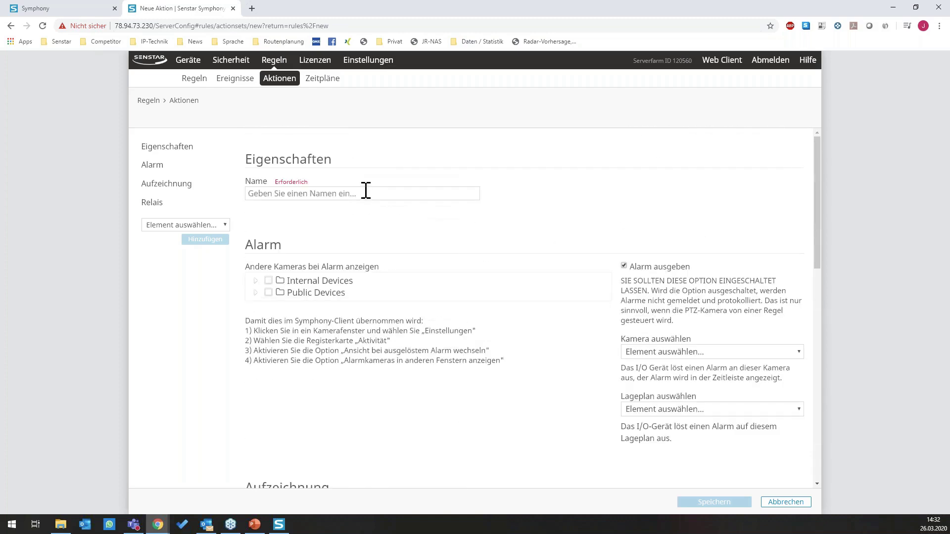
left_click(355, 193)
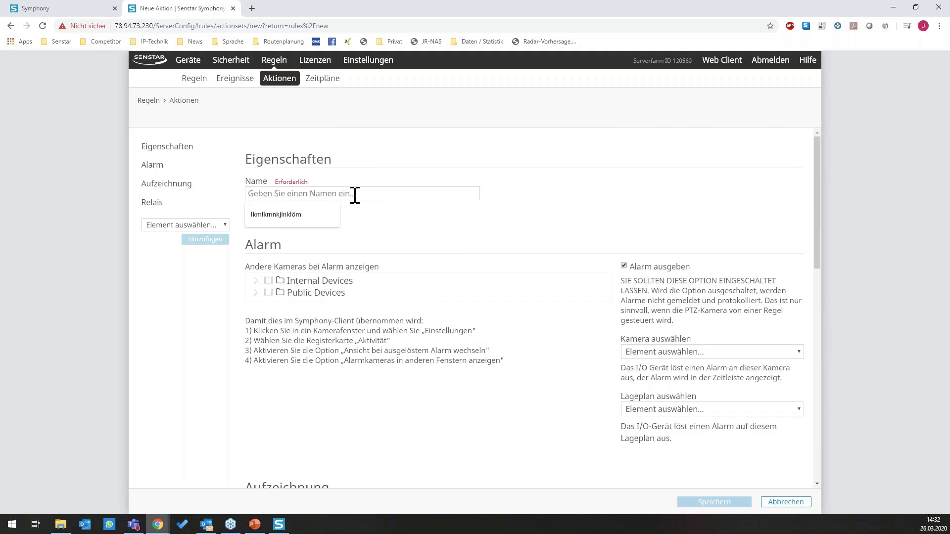
type("Schranke auf")
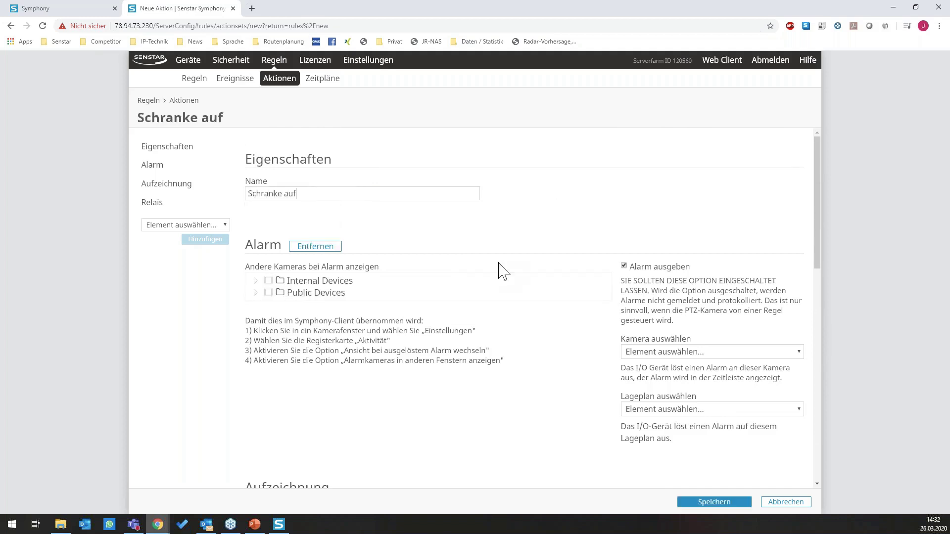
left_click(728, 503)
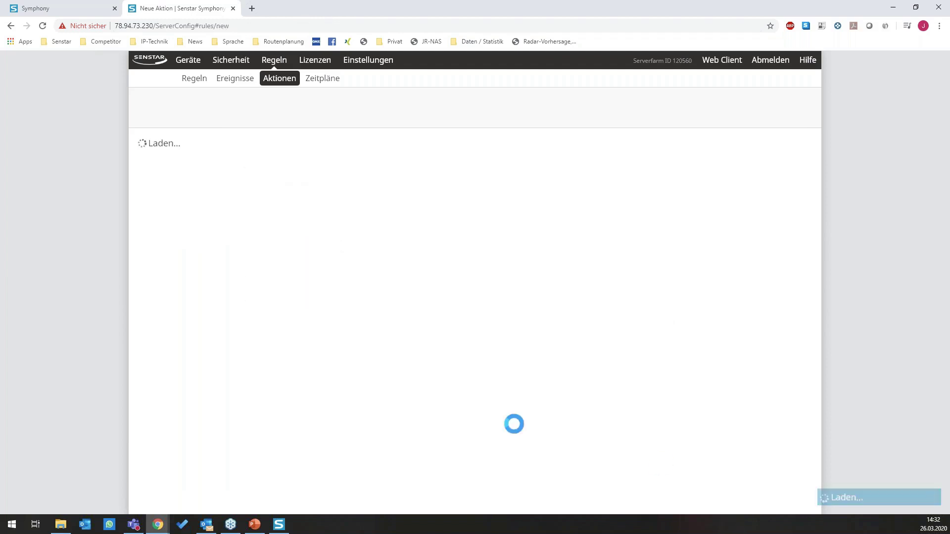
Set the rule's Aktiver Zeitplan to 24/7 and save the rule
scroll(434, 410, "down", 3)
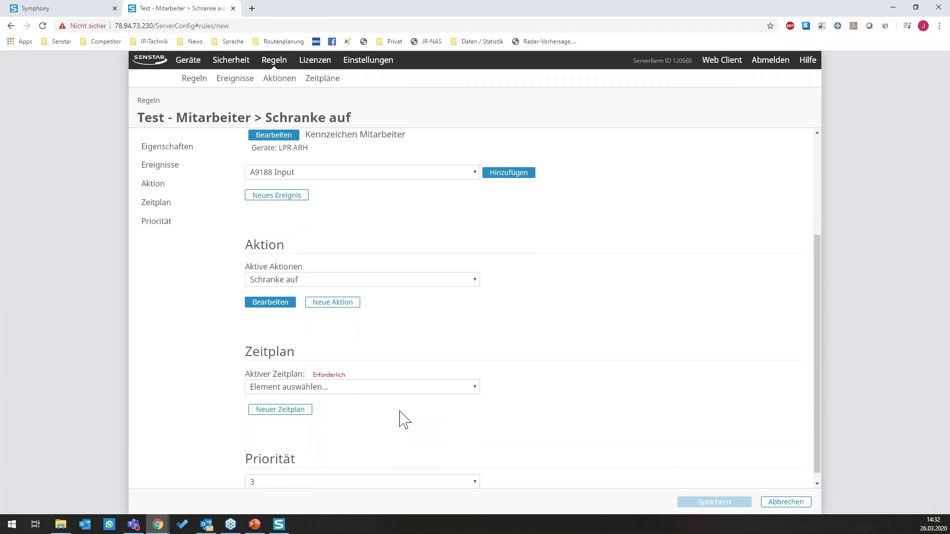
scroll(404, 420, "down", 1)
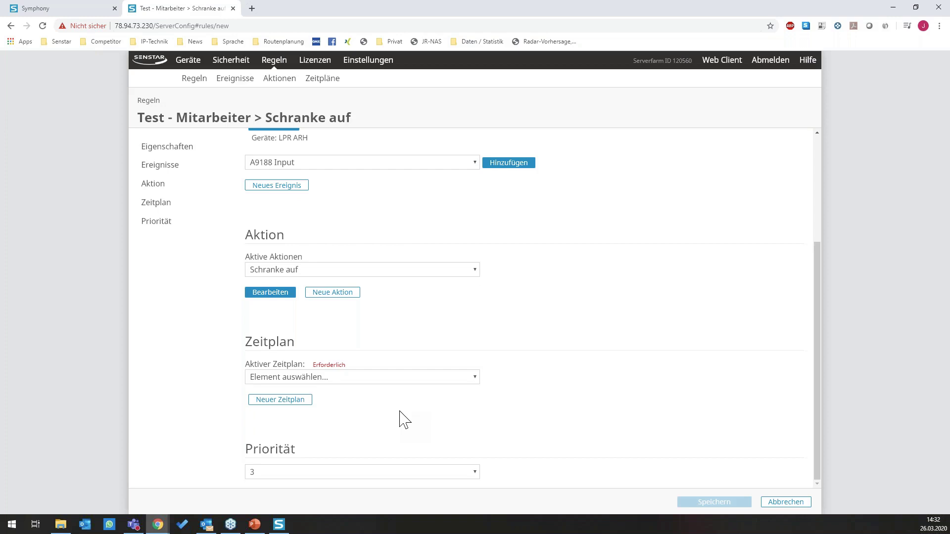
left_click(401, 381)
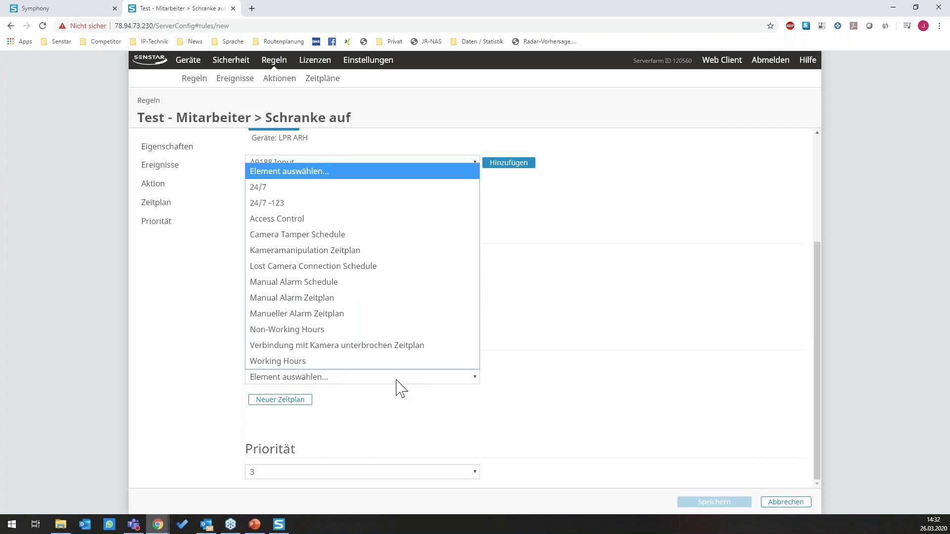
left_click(307, 188)
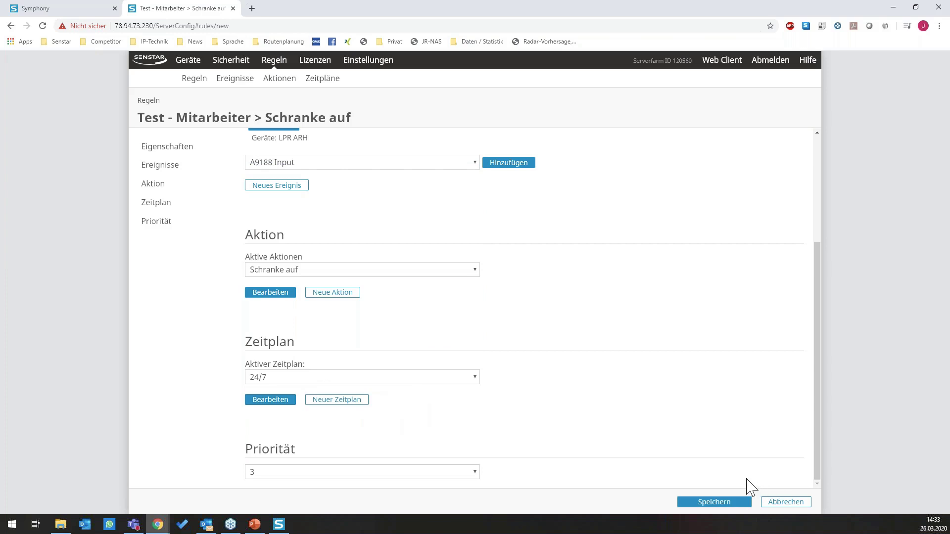
left_click(720, 503)
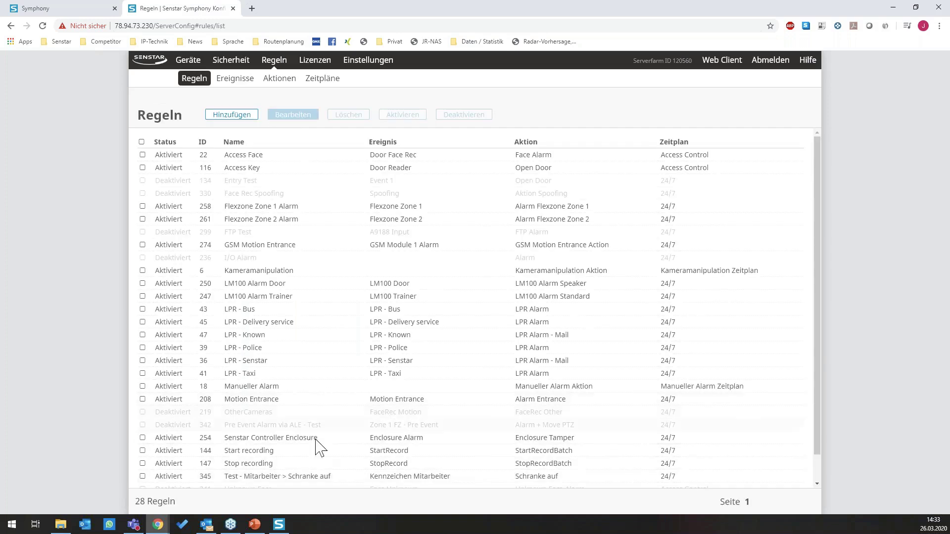
In Symphony-Client, show the LPR Senstar camera and switch its pane to the live stream
left_click(278, 525)
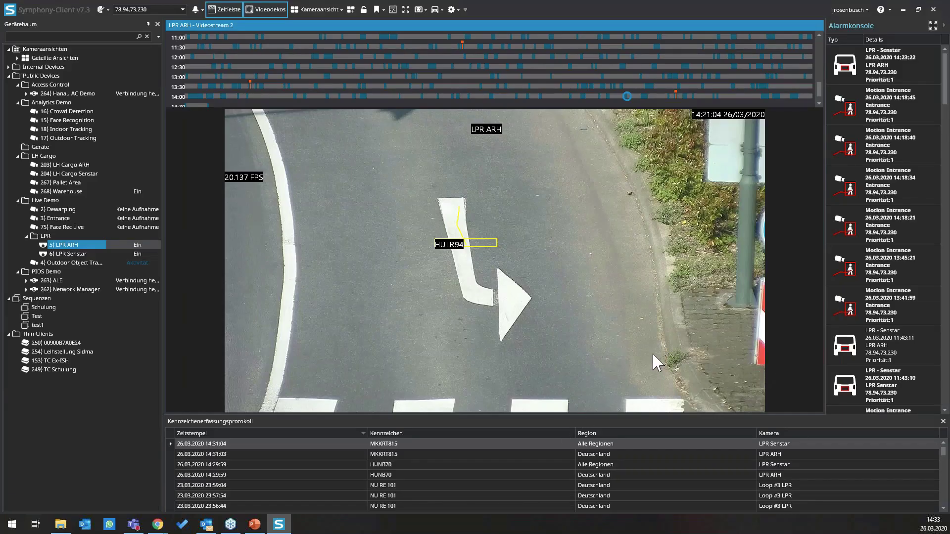
mouse_move(172, 270)
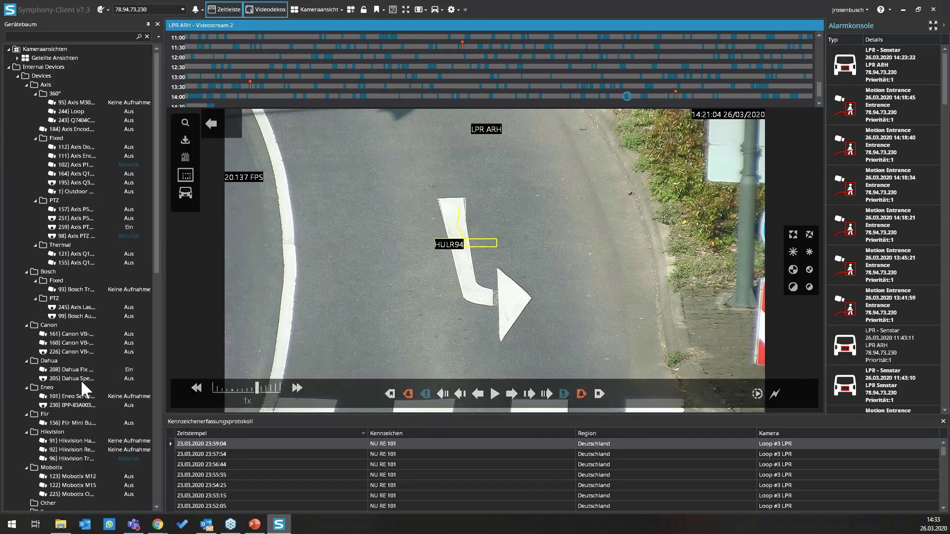
left_click(9, 68)
left_click(75, 254)
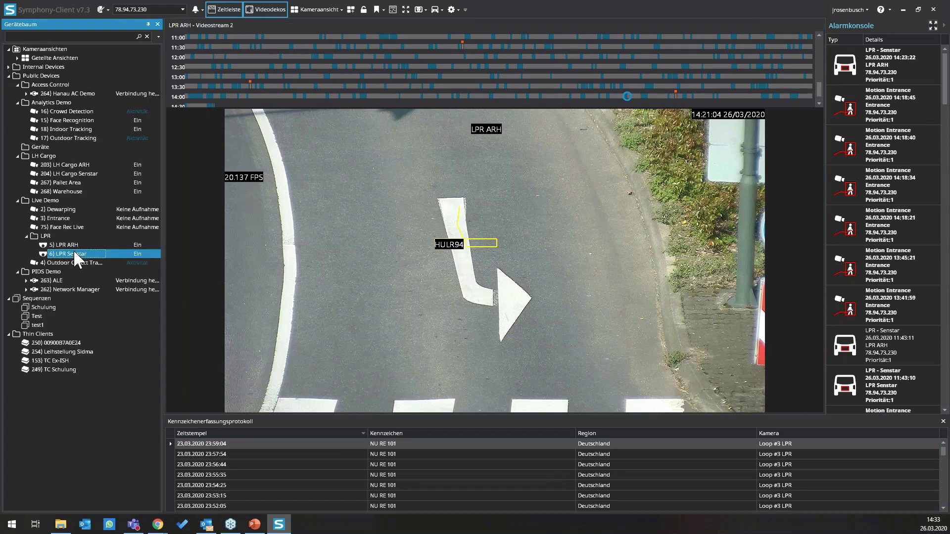
double_click(75, 253)
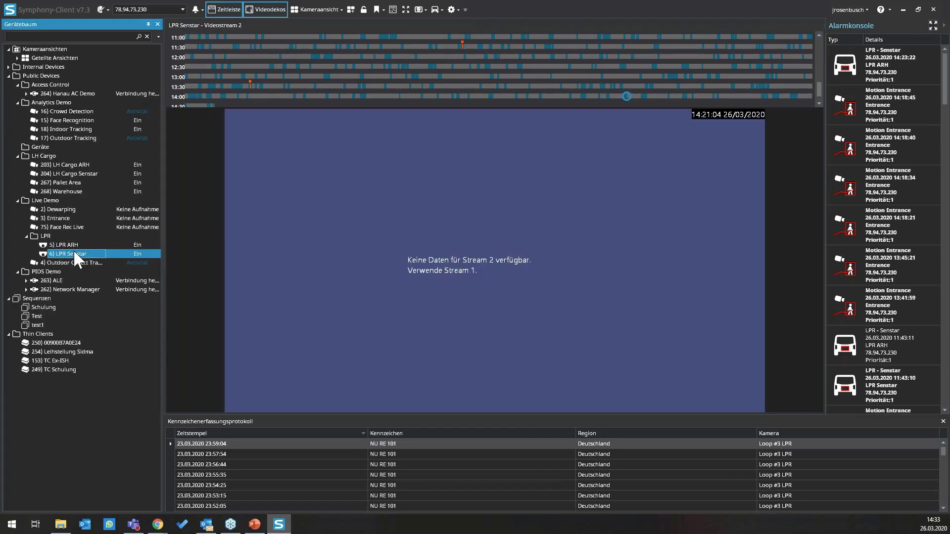
left_click(775, 390)
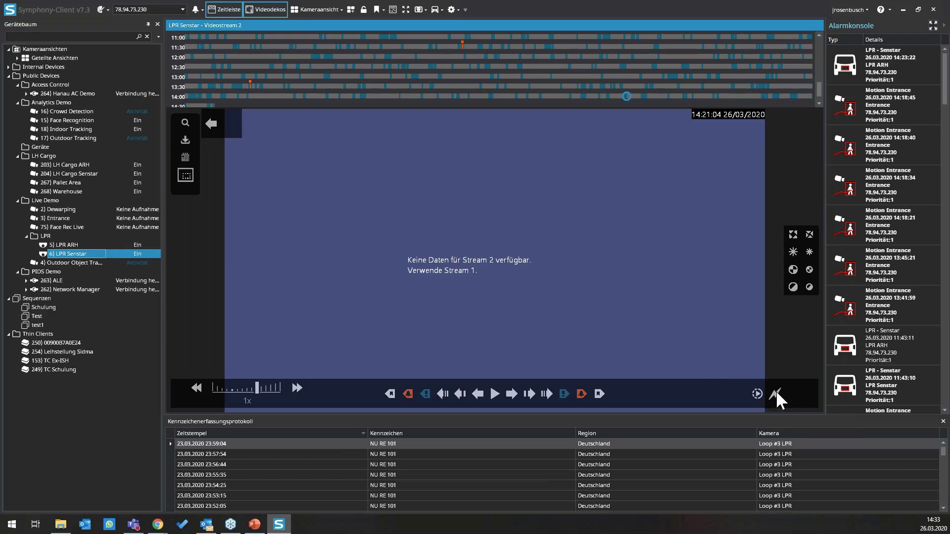
left_click(774, 395)
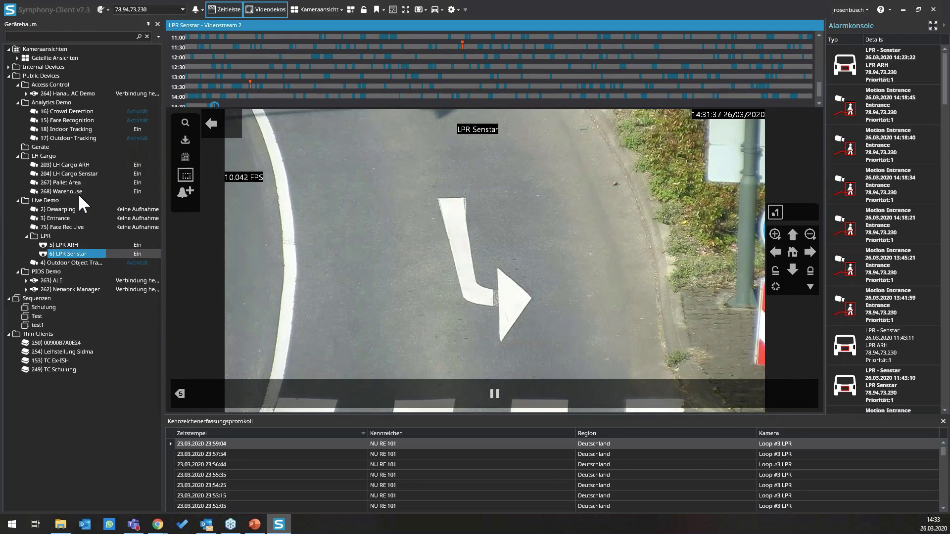
Show the Face Rec Live camera, then return to the Regeln page in Chrome
left_click(66, 225)
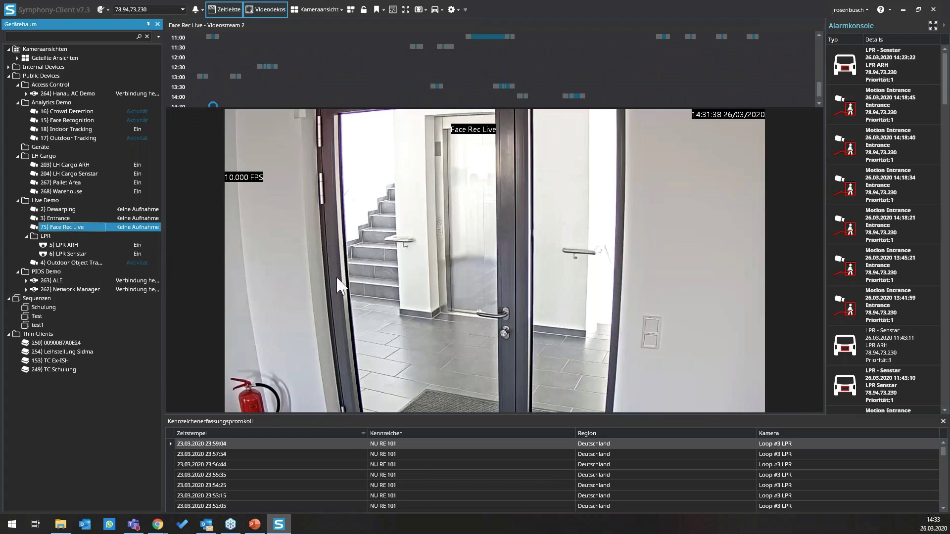
mouse_move(341, 285)
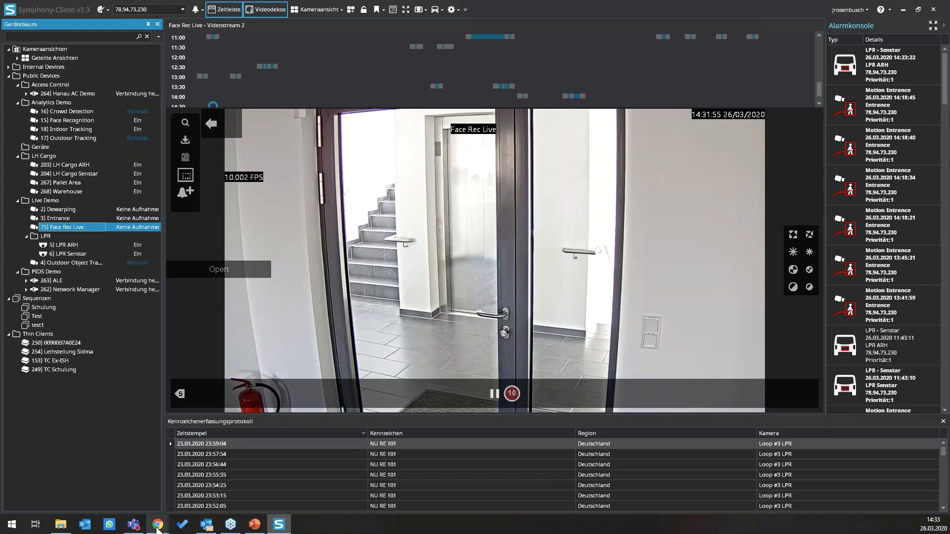
mouse_move(157, 528)
left_click(259, 500)
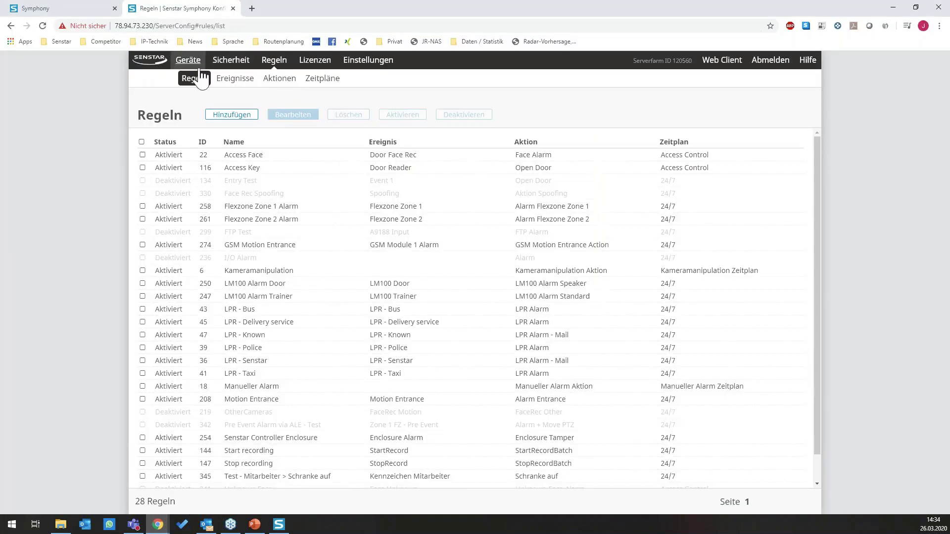
Open the AXIS A9188 device details from Geräte > Hardware
left_click(189, 59)
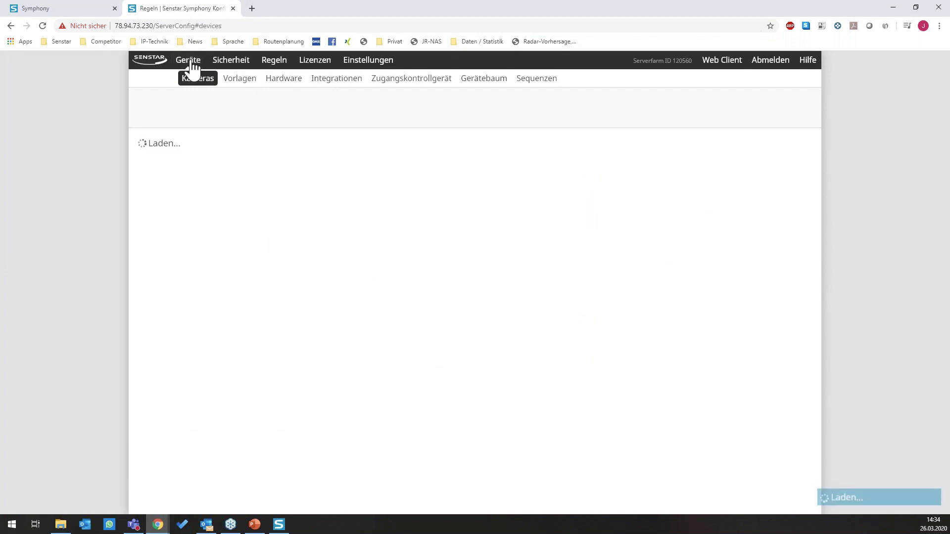
left_click(278, 84)
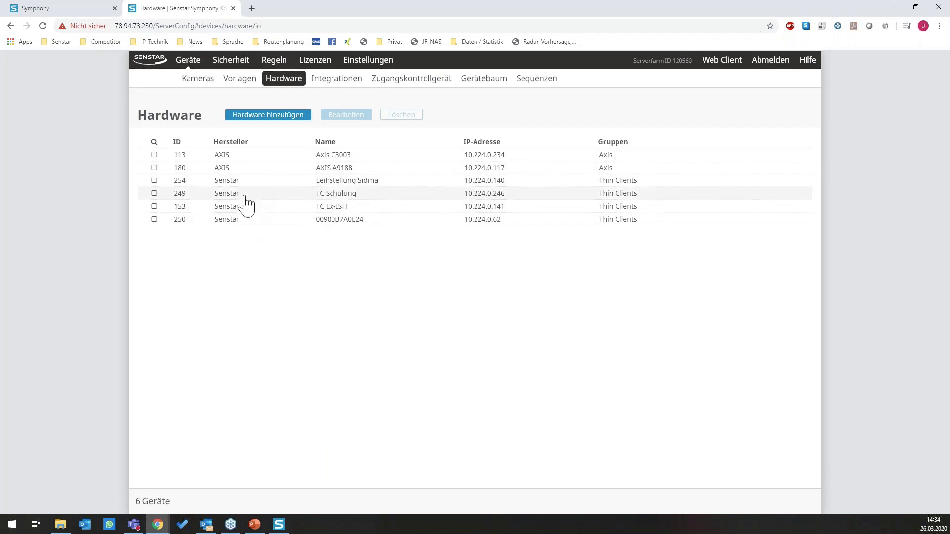
double_click(248, 156)
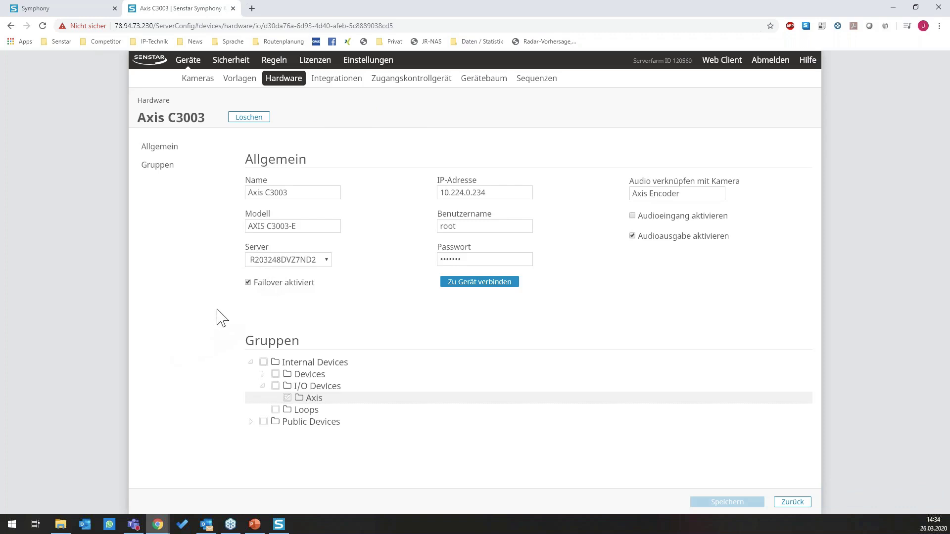
key("alt+Left")
double_click(233, 170)
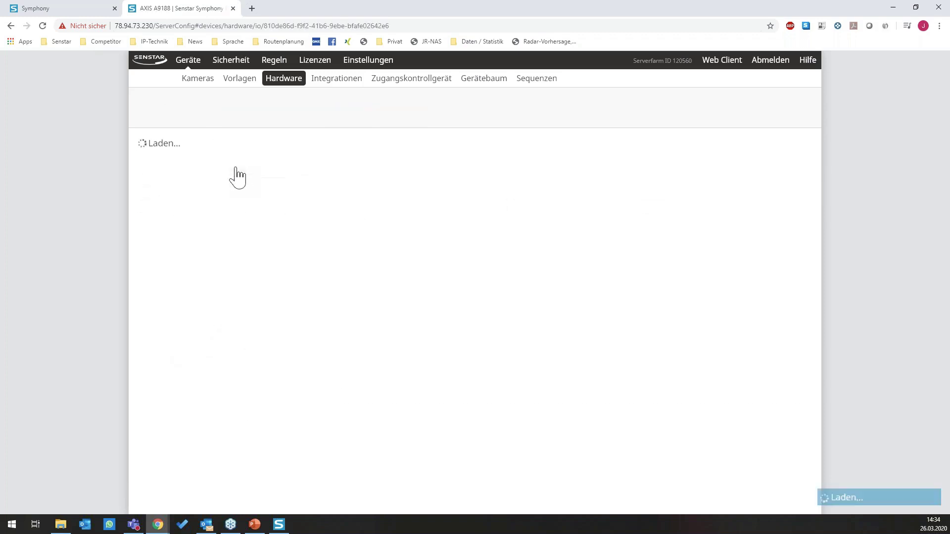
scroll(239, 312, "down", 2)
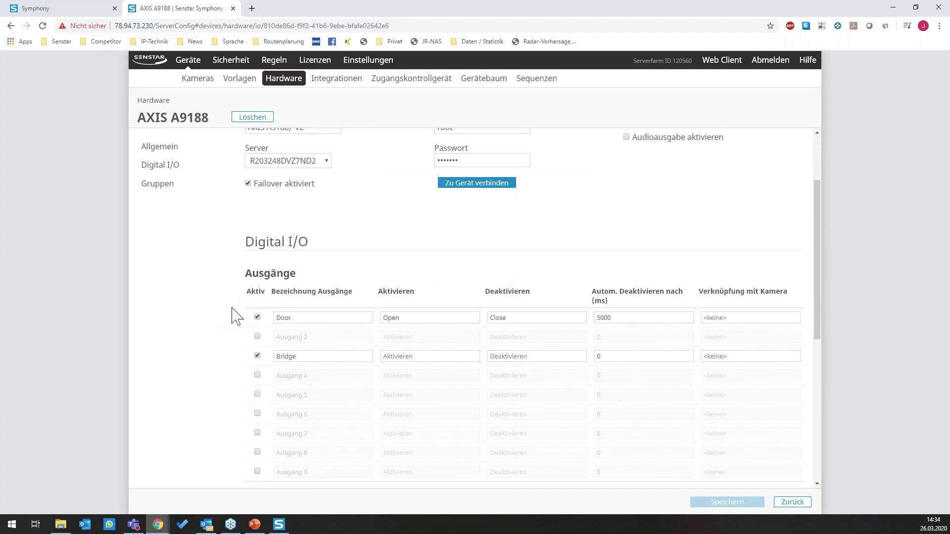
scroll(234, 316, "down", 2)
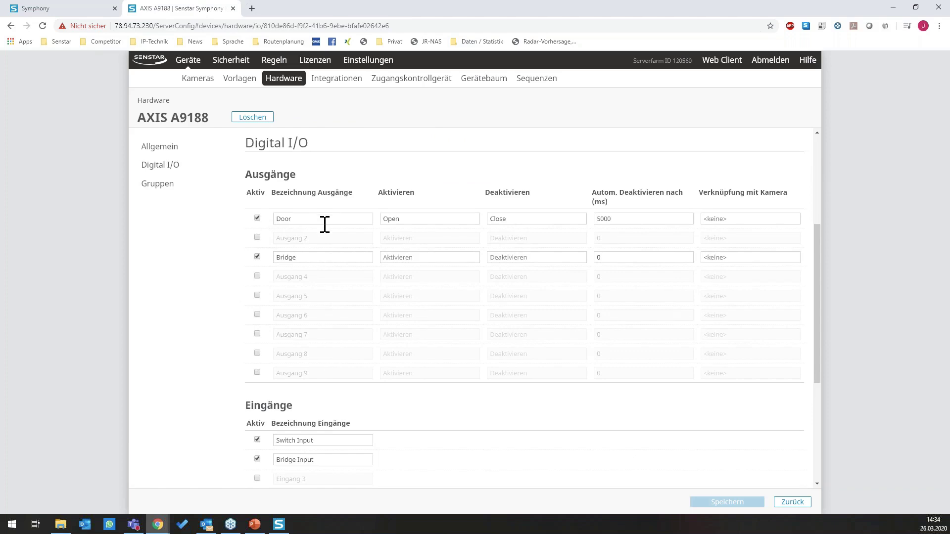
Relabel the Door output's states as 'Öffnen' and 'Schließen'
left_click_drag(292, 218, 275, 219)
left_click_drag(414, 218, 375, 218)
type("Of")
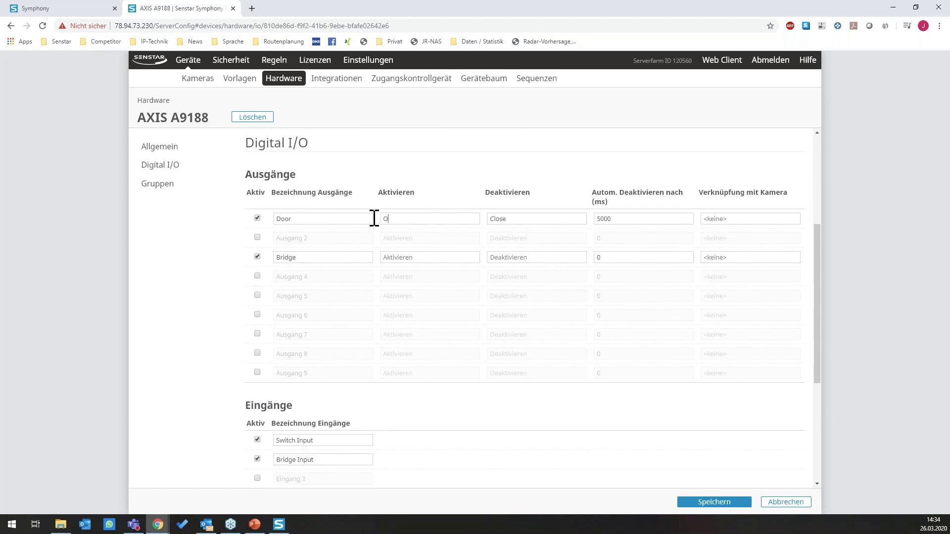
key("BackSpace")
type("Öffnen")
key("Tab")
type("Schließen")
Link the Door output to the Face Rec Live camera and save
left_click(753, 217)
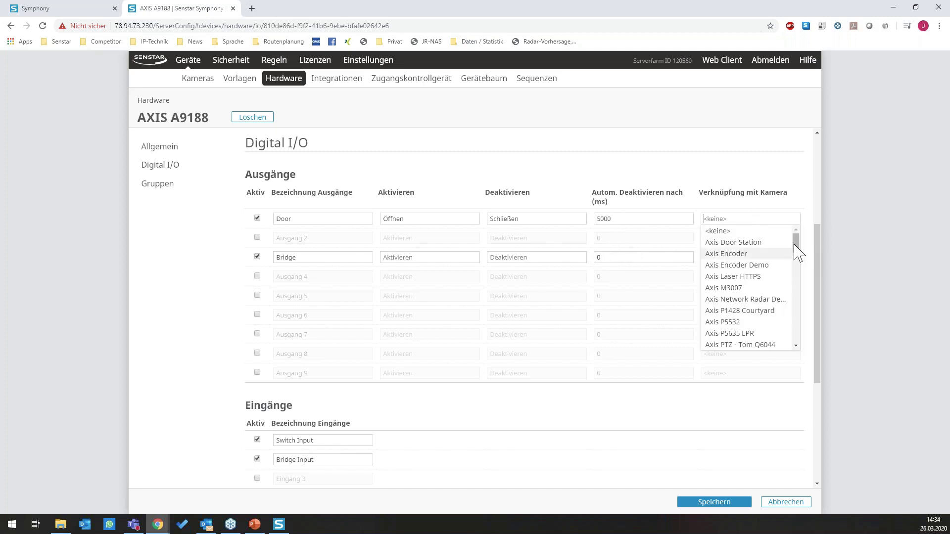
left_click_drag(796, 244, 796, 278)
left_click(751, 274)
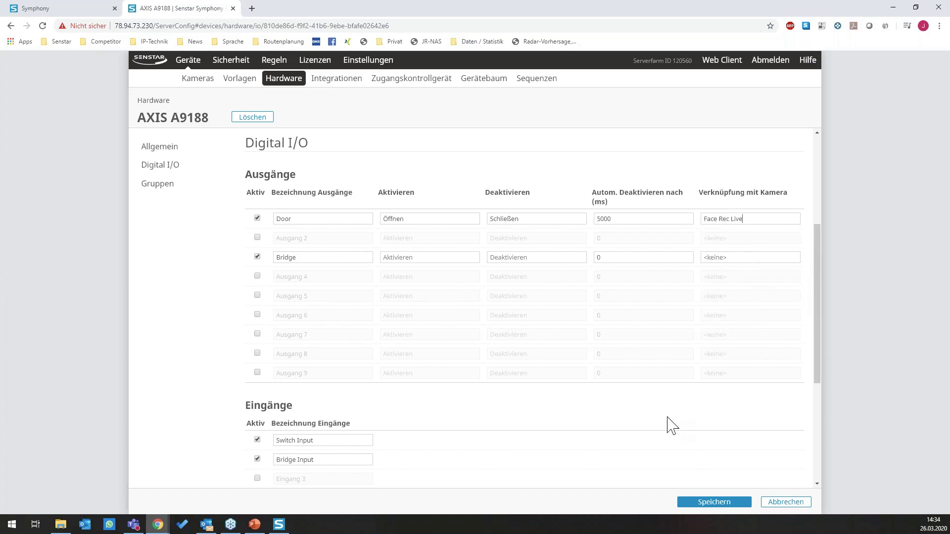
left_click(726, 503)
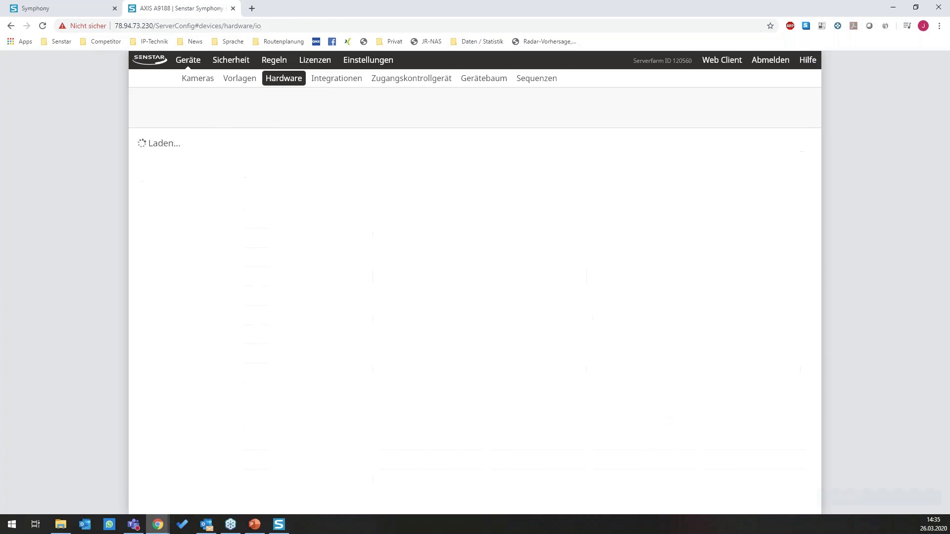
In Symphony-Client, trigger the Door output's Open from the Face Rec Live pane
mouse_move(283, 527)
left_click(278, 477)
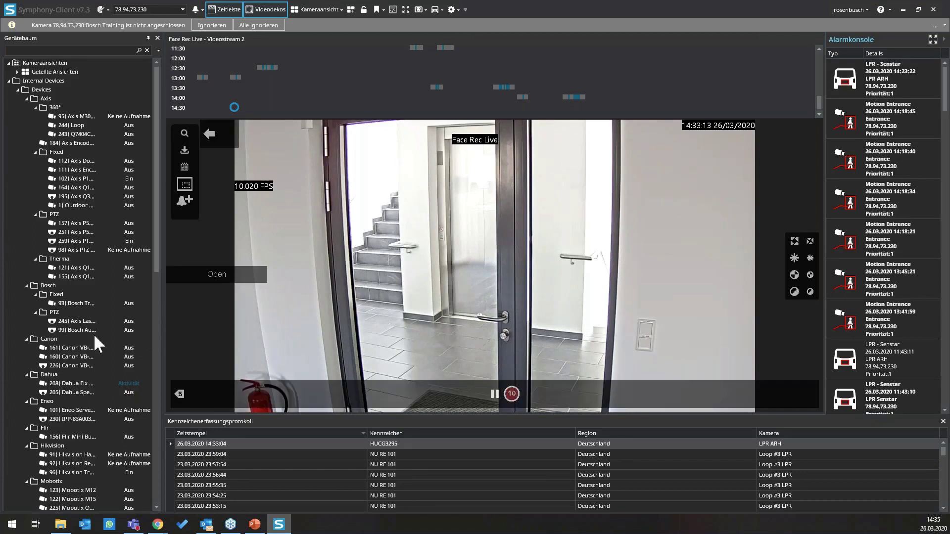
left_click(223, 277)
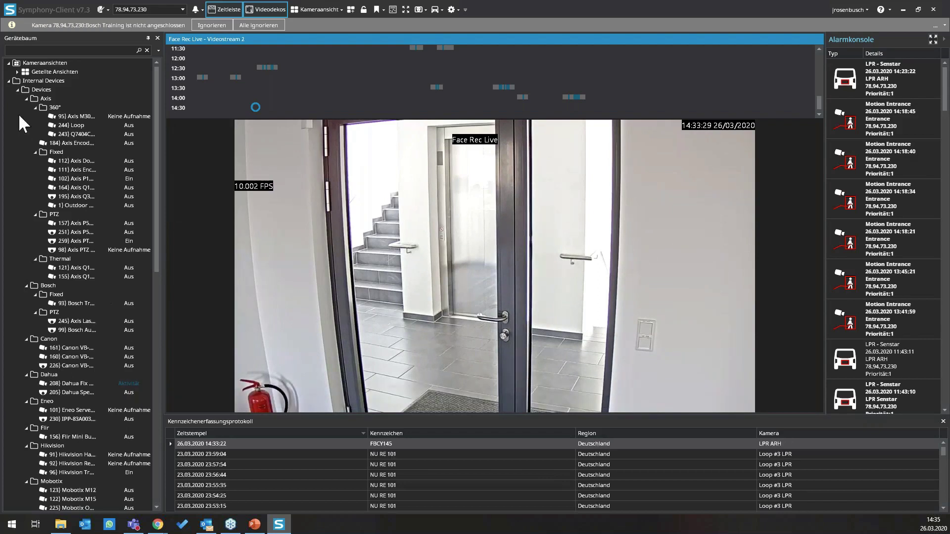
Collapse Internal Devices and display the LPR ARH camera from the device tree
left_click(8, 81)
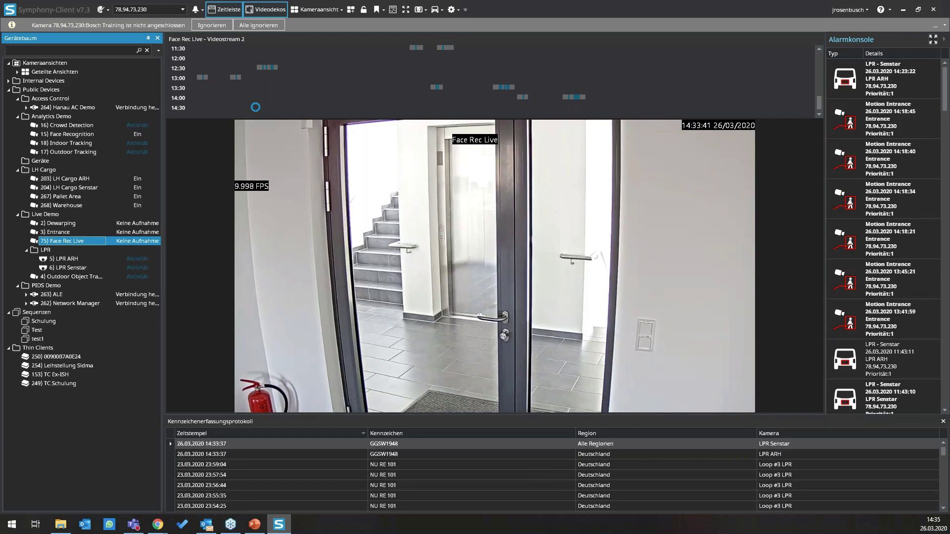
double_click(79, 265)
double_click(77, 258)
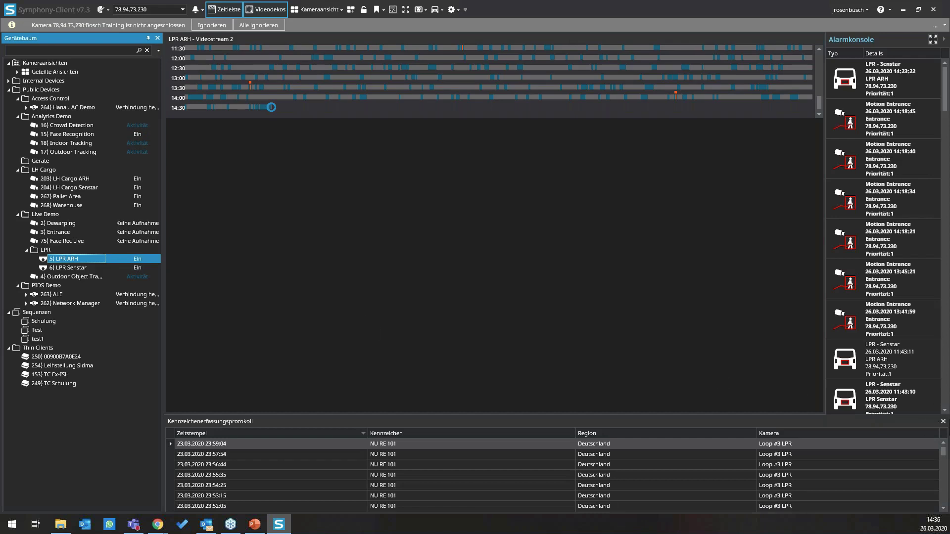
Hide the plate log, dismiss all notices, jump LPR ARH playback to 14:33:46, and minimize the client
left_click(944, 421)
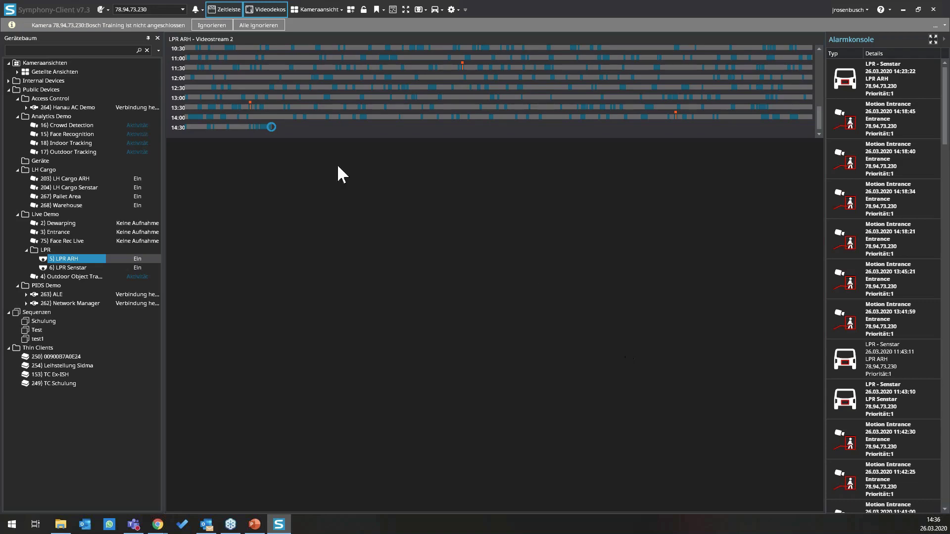
left_click(71, 259)
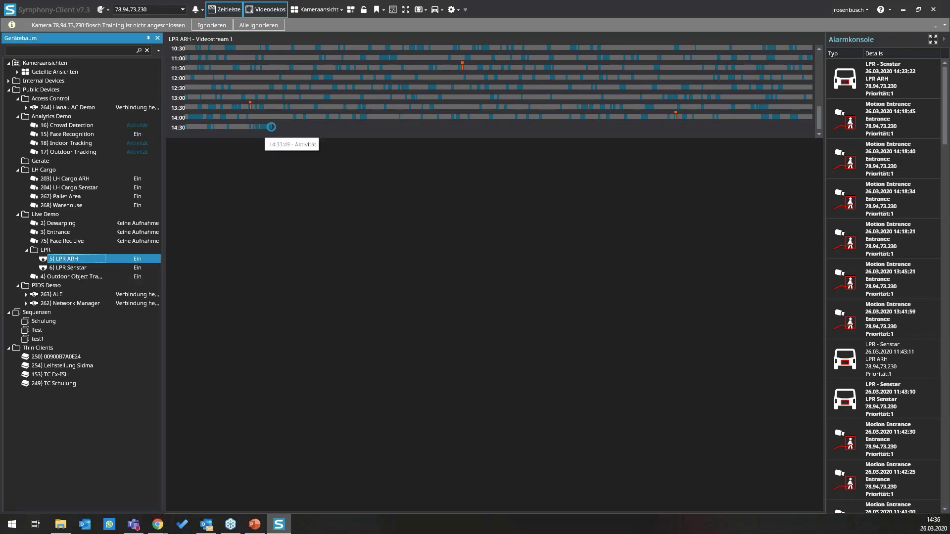
left_click(266, 25)
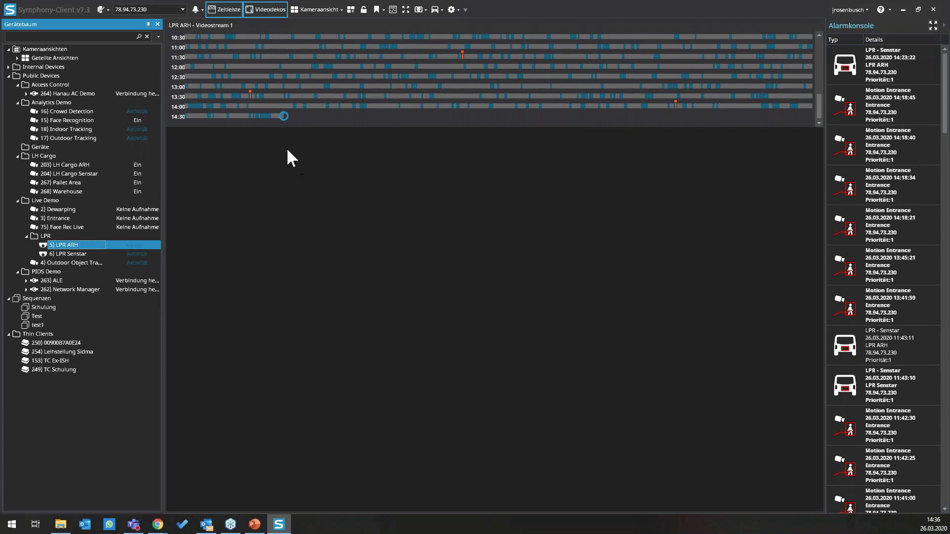
left_click(264, 116)
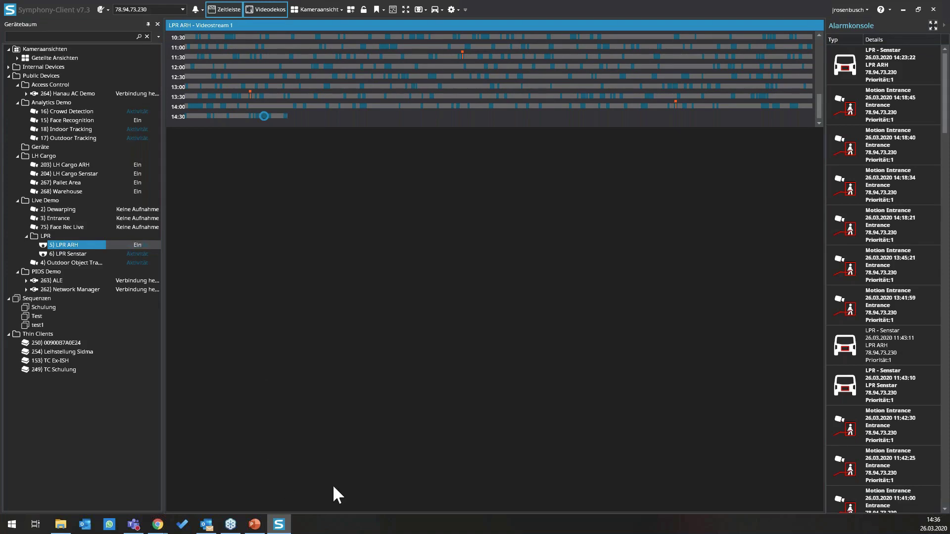
left_click(904, 9)
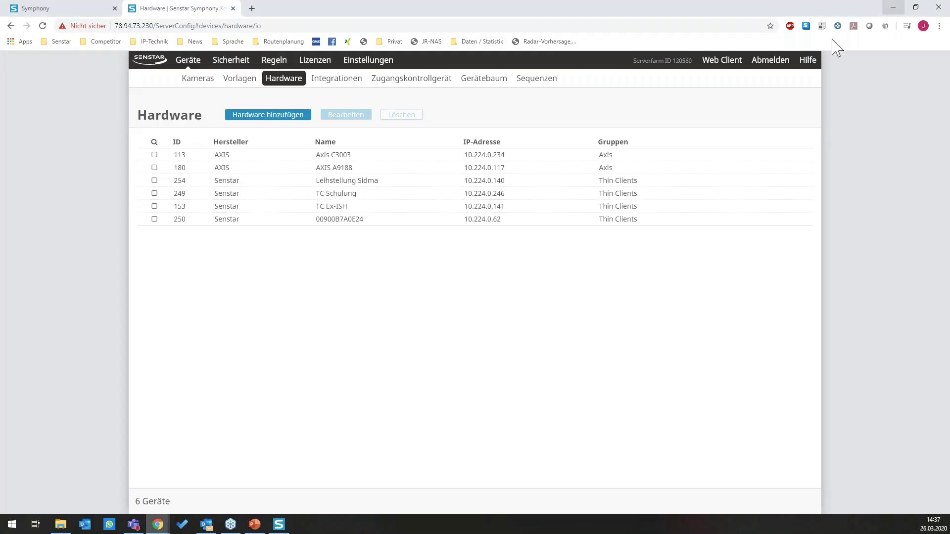
left_click(255, 529)
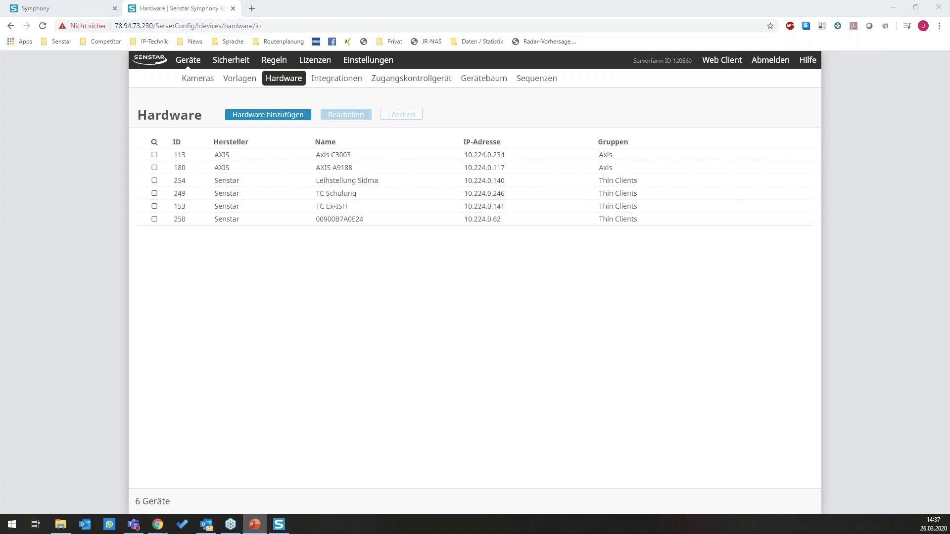